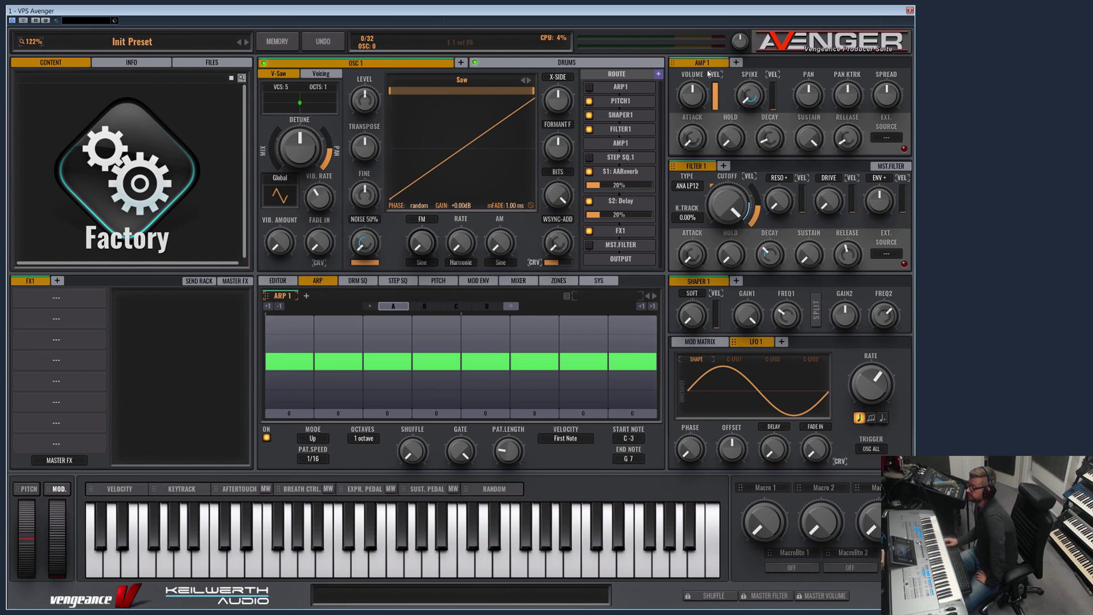
Step: Add three more amp modules alongside AMP 1
left_click(736, 63)
left_click(798, 63)
left_click(857, 62)
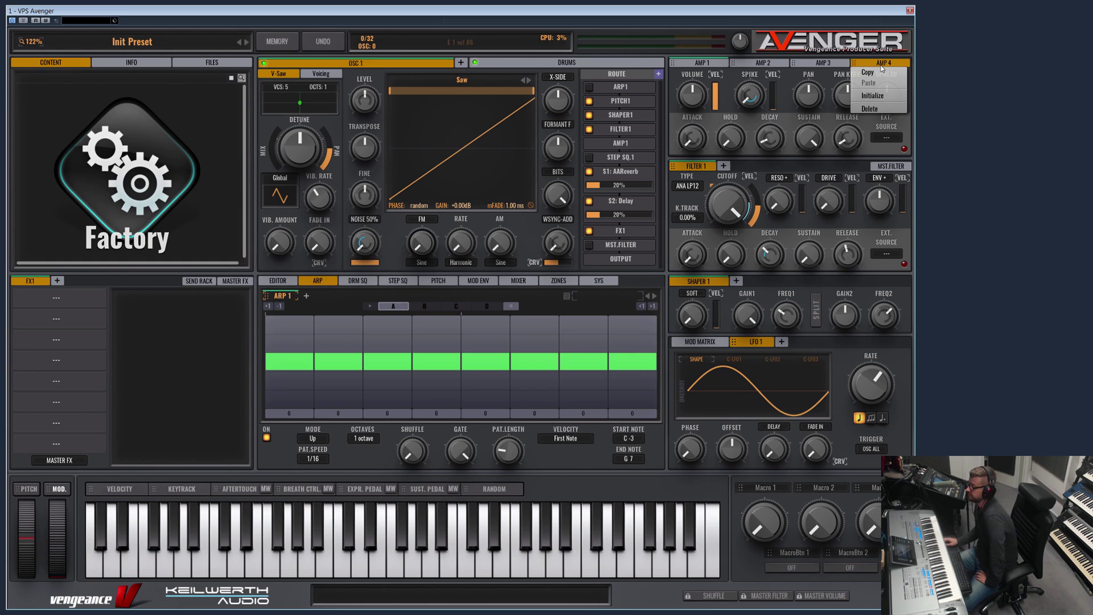
Step: Delete the three extra amp modules, leaving only AMP 1
left_click(870, 109)
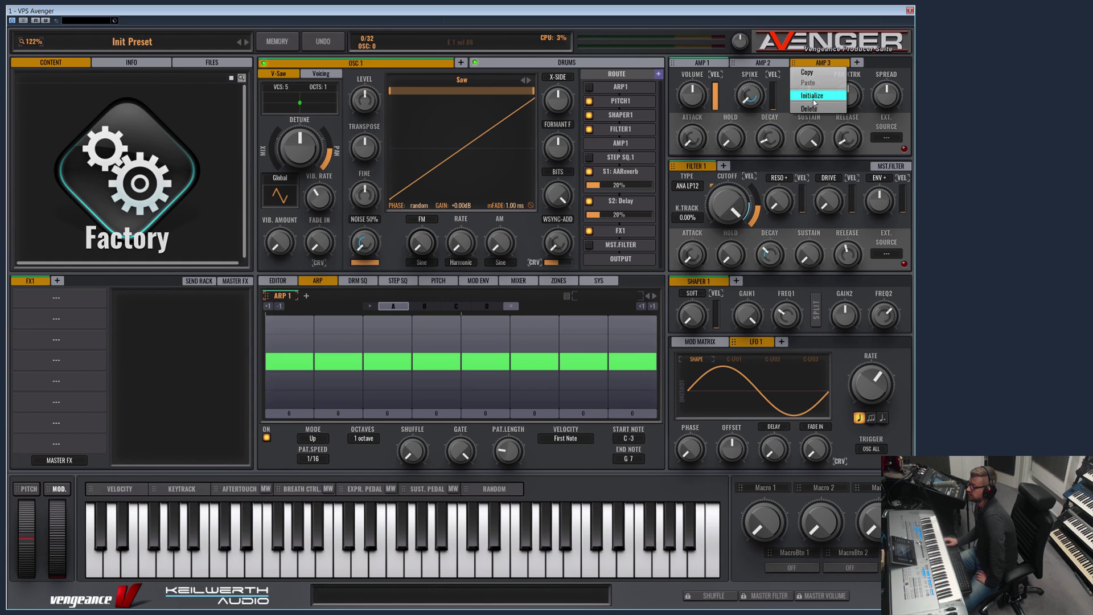
left_click(813, 107)
right_click(763, 64)
left_click(752, 109)
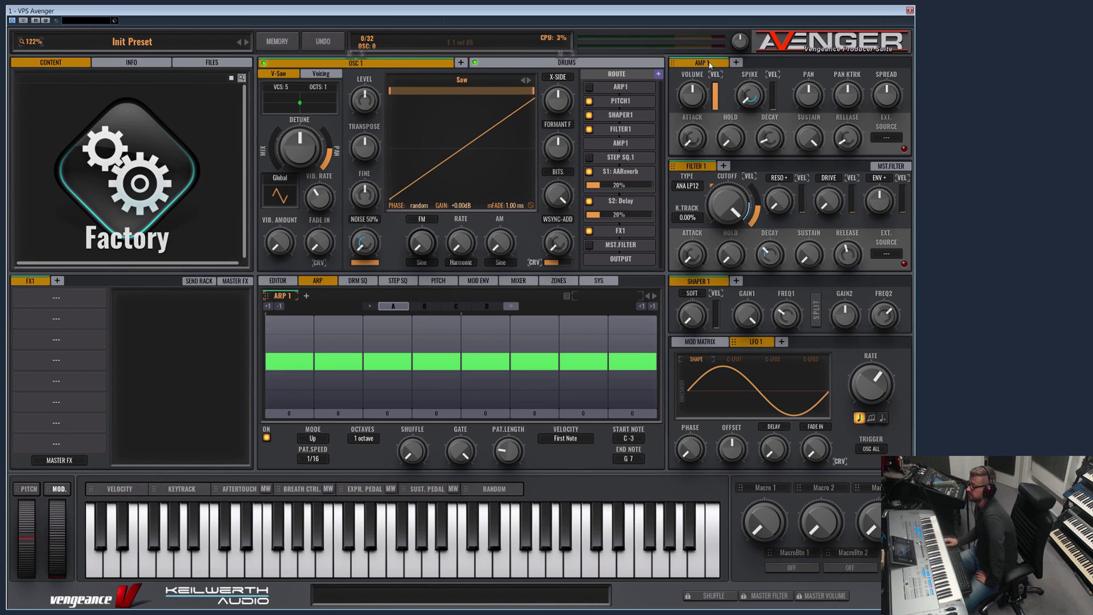
Step: Add a second oscillator and a second amp, and route OSC 2 through AMP 2
left_click(461, 62)
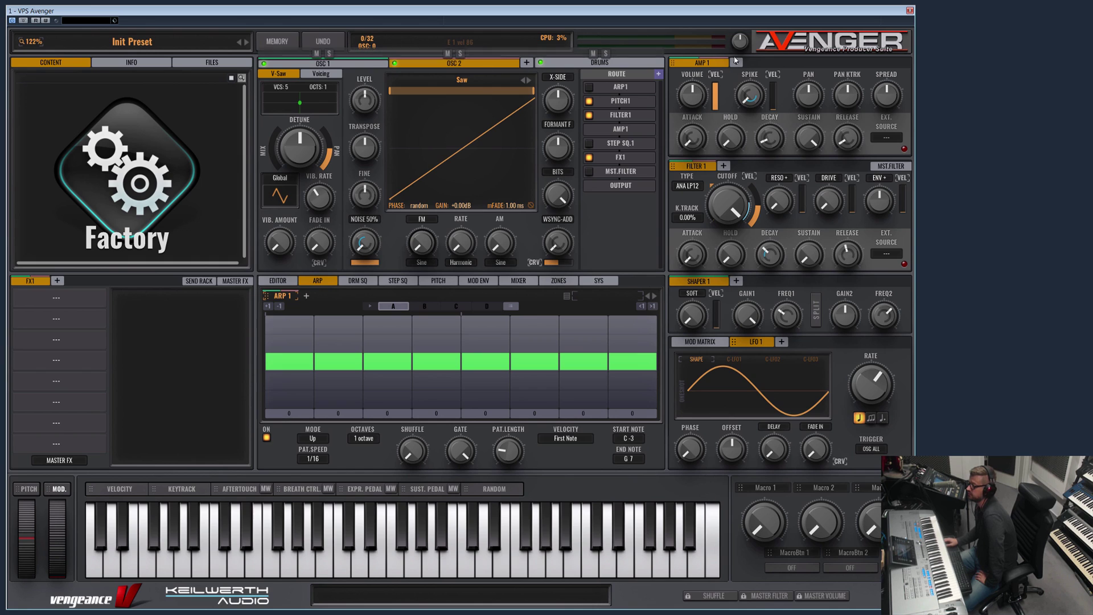
left_click(737, 62)
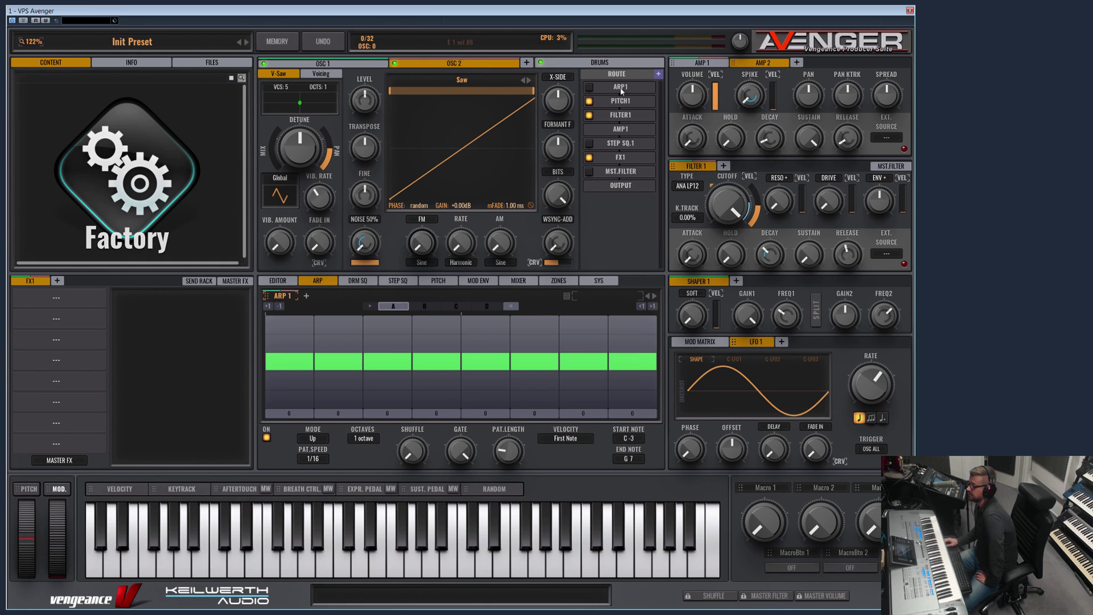
left_click(612, 132)
left_click(612, 166)
Step: Delete AMP 2 and OSC 2
right_click(760, 65)
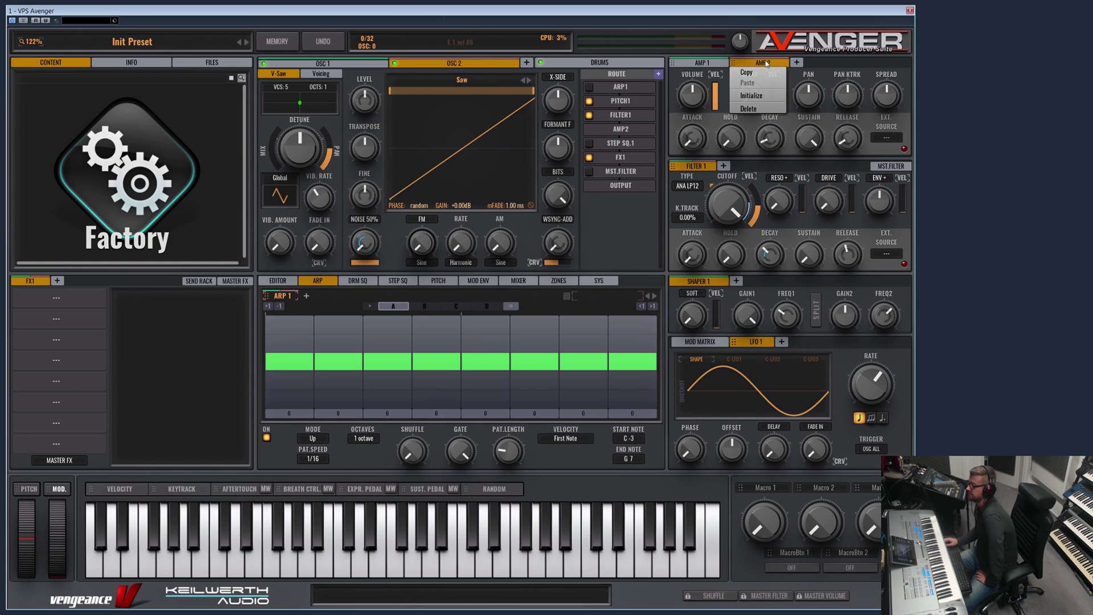
left_click(759, 110)
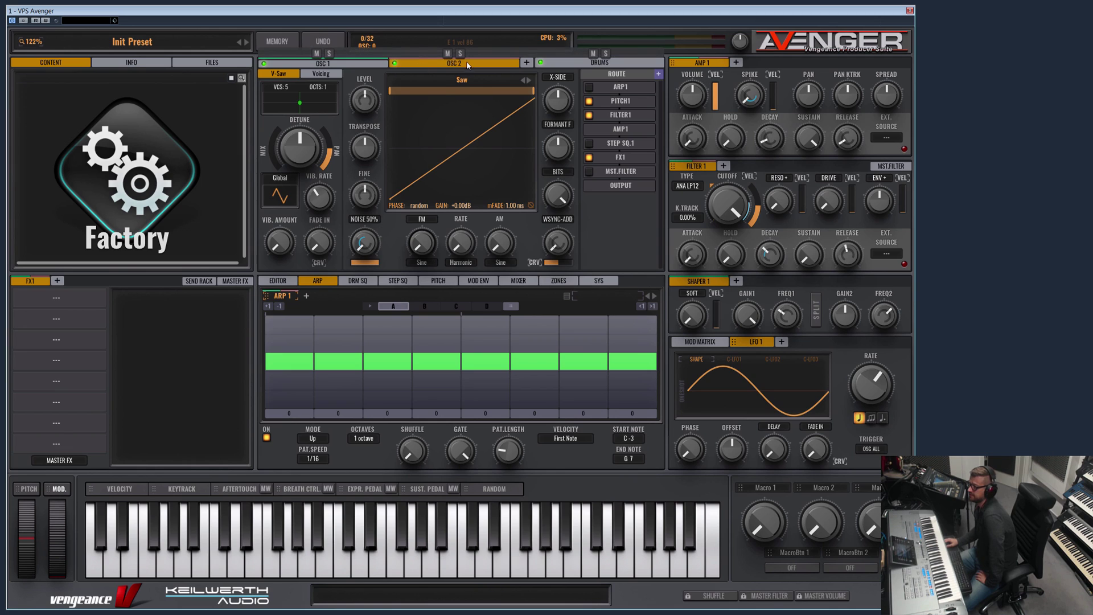
right_click(422, 64)
left_click(420, 111)
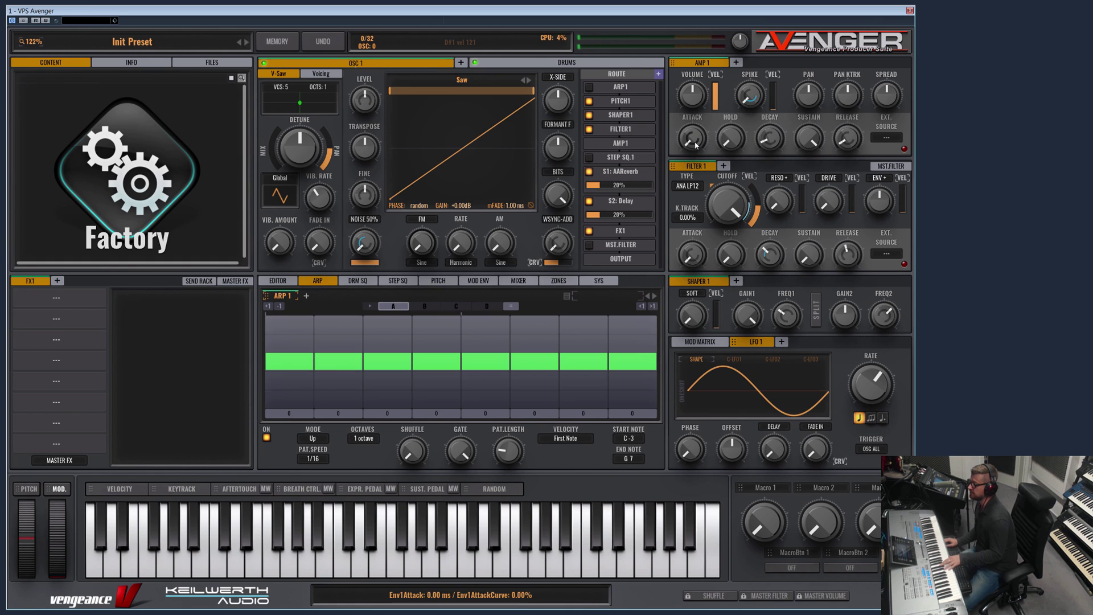
Step: Try an attack of about 551 ms on AMP 1 and return it to zero
left_click_drag(697, 144, 705, 107)
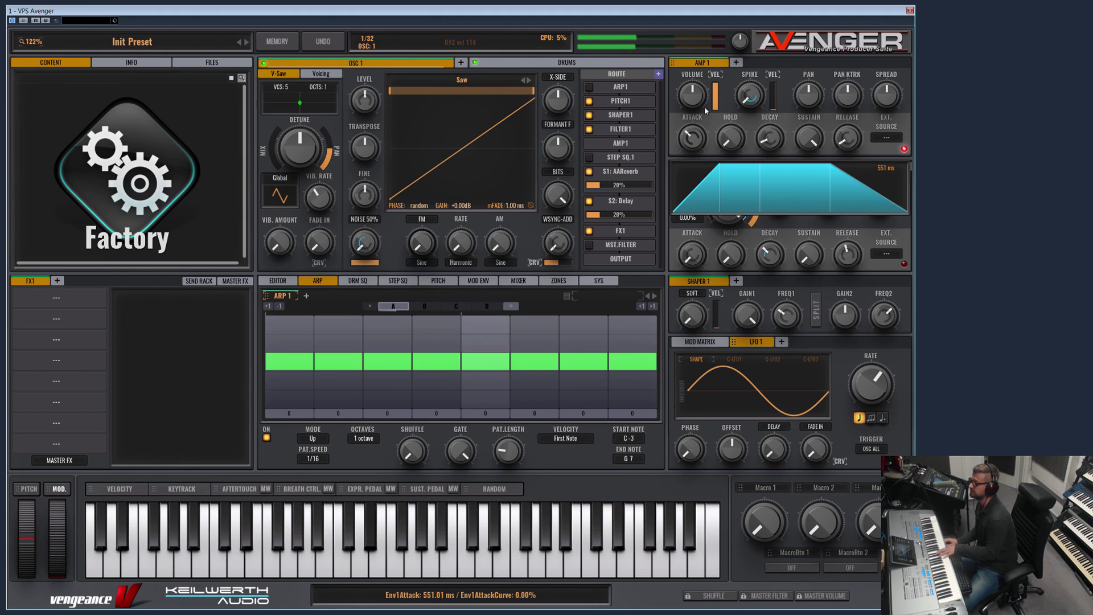
left_click_drag(705, 108, 778, 200)
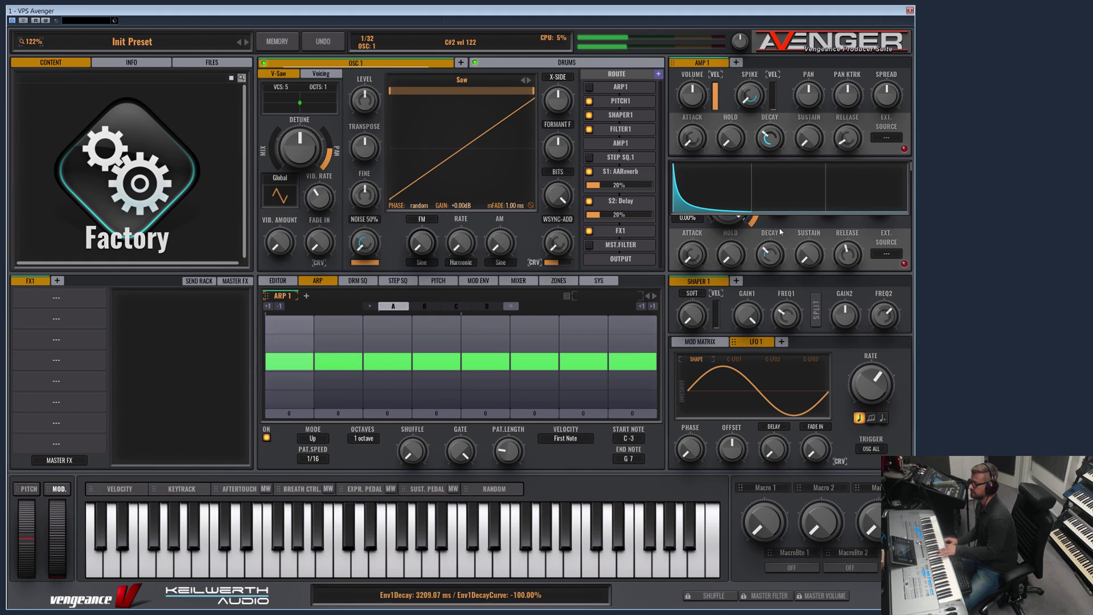
Step: Vary AMP 1's decay time by lengthening, resetting and shortening it
left_click_drag(772, 144, 793, 40)
double_click(767, 140)
left_click_drag(766, 140, 768, 178)
Step: Vary AMP 1's sustain and release, shorten its decay, and finish with sustain at 100%
mouse_move(695, 145)
left_mouse_down()
mouse_move(700, 118)
mouse_move(708, 148)
mouse_move(709, 123)
mouse_move(709, 136)
left_mouse_up()
left_click_drag(809, 138, 829, 57)
left_click_drag(849, 143, 860, 99)
left_click_drag(849, 143, 840, 197)
left_click_drag(777, 141, 774, 182)
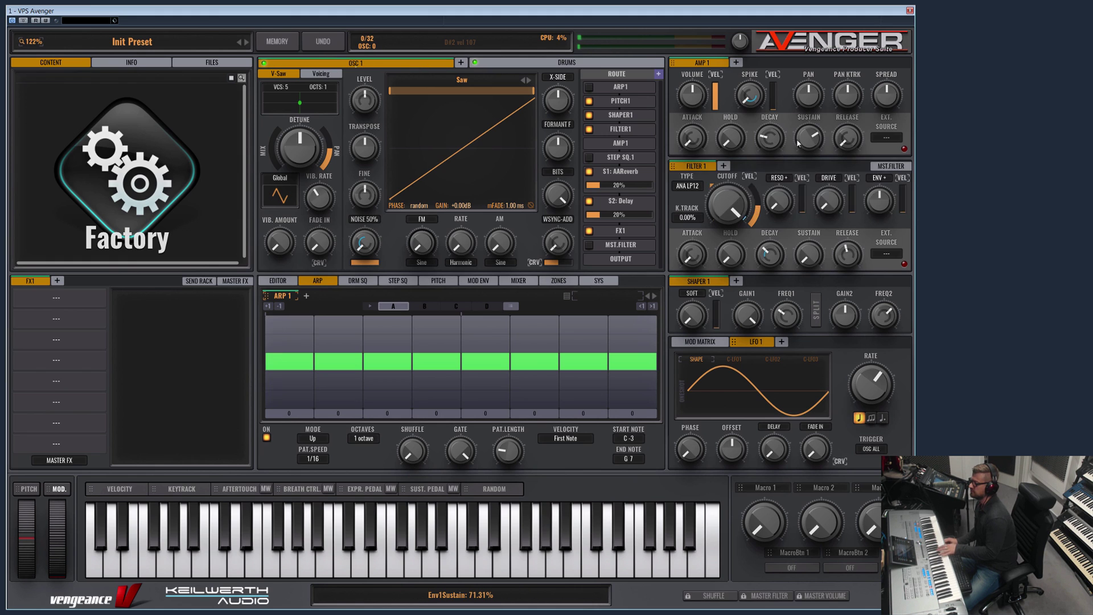
left_click_drag(805, 140, 804, 109)
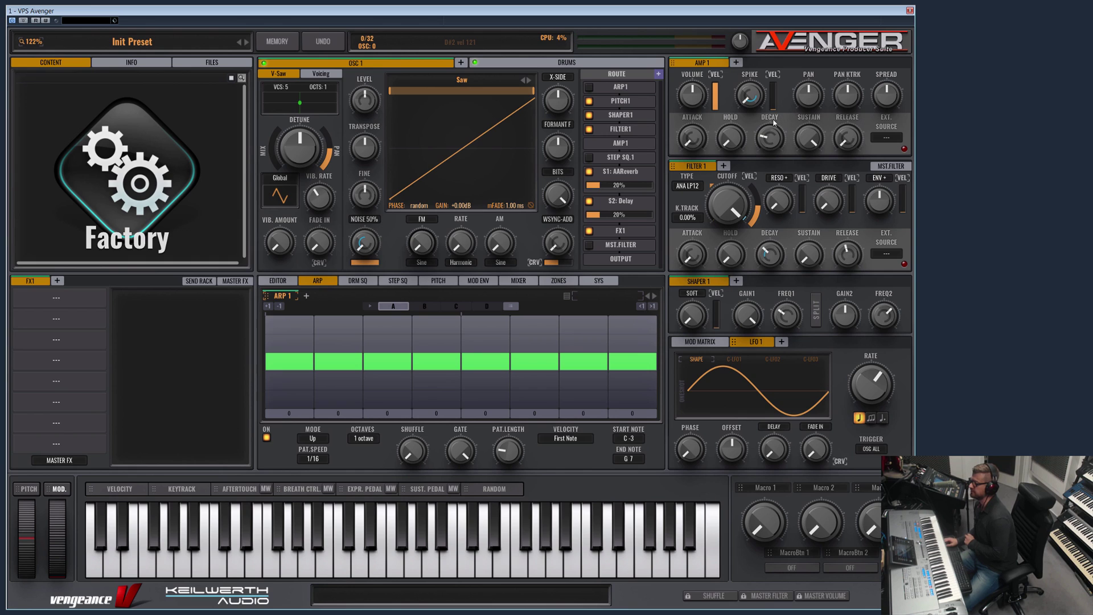
Step: Add two more modulation envelopes in the modulation envelope editor
mouse_move(855, 133)
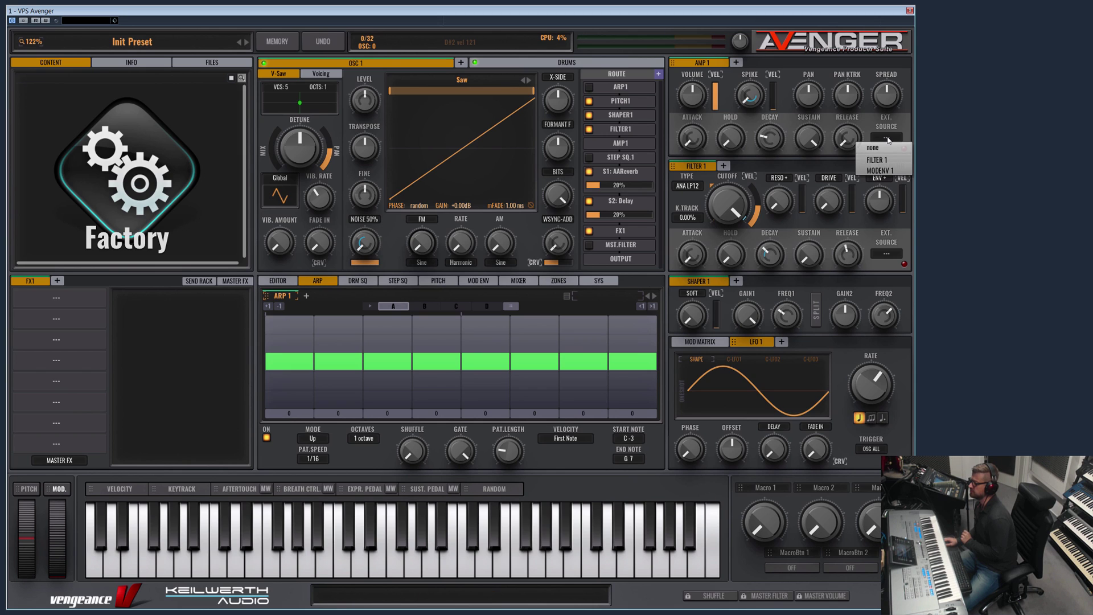
left_click(481, 280)
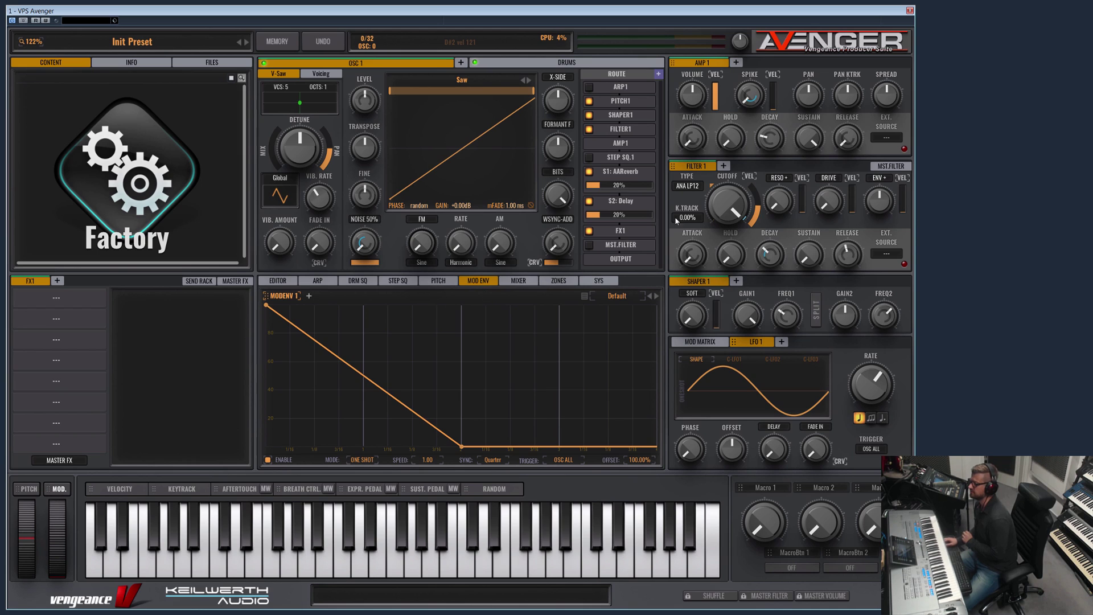
left_click(308, 295)
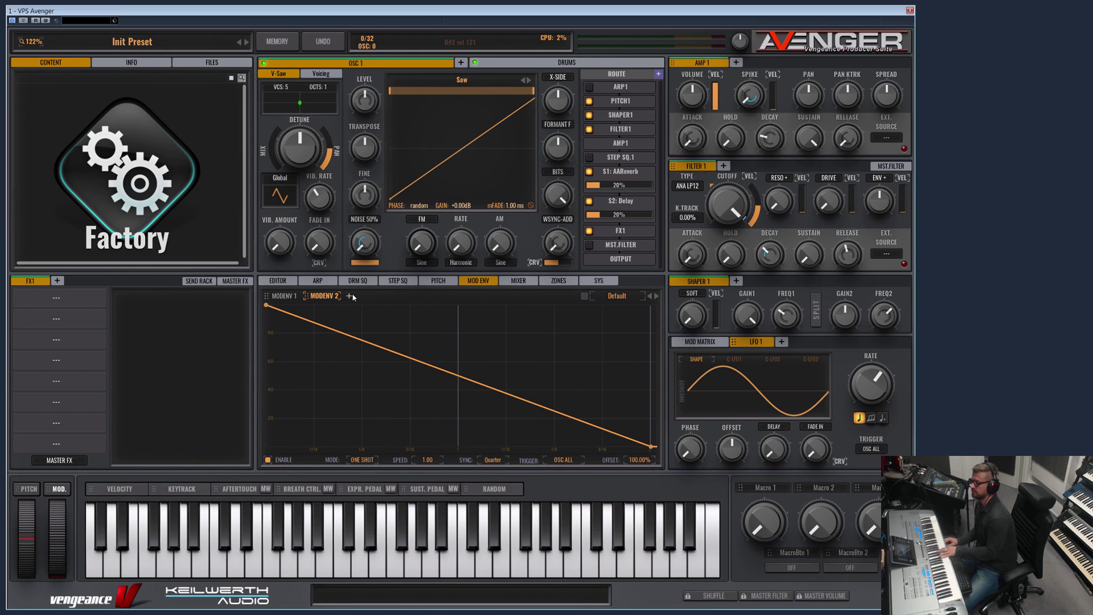
Step: Display MODENV 1 and set it as AMP 1's external envelope source
left_click(284, 296)
left_click(887, 138)
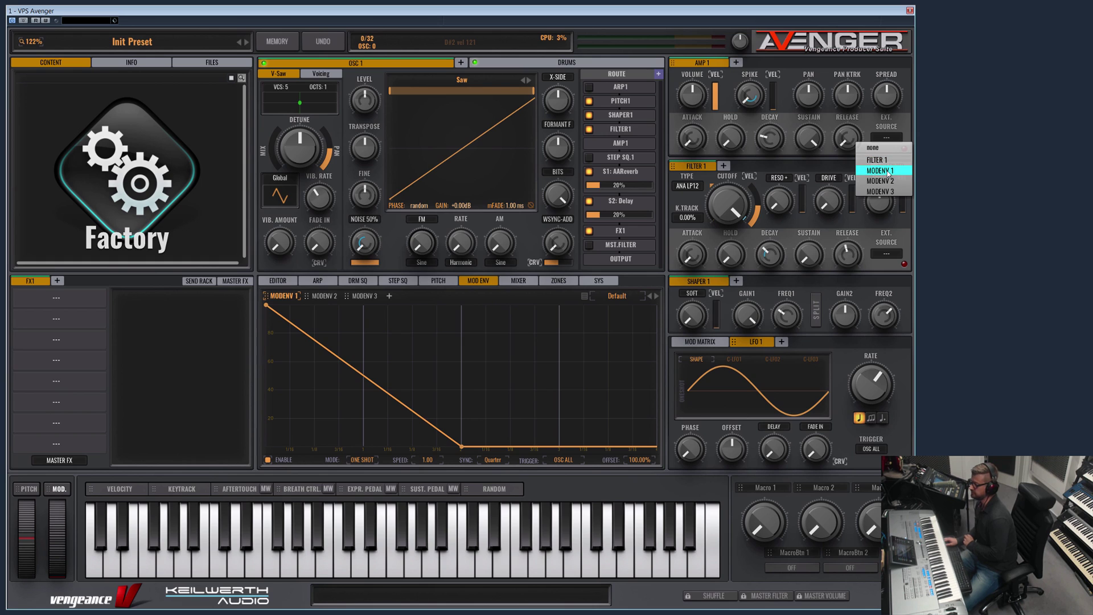
left_click(888, 172)
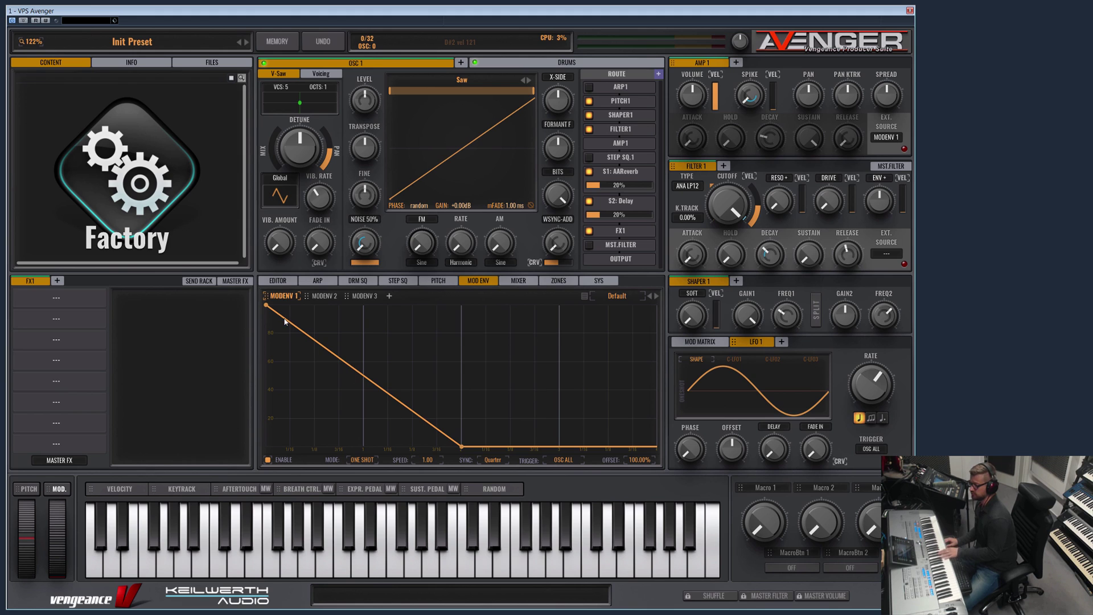
Step: Bend MODENV 1's curve and add breakpoints so it drops to zero at 500 ms and rises to about 60%
left_click_drag(375, 379, 374, 430)
left_click_drag(462, 447, 561, 484)
left_click_drag(320, 392, 352, 399)
left_click_drag(561, 446, 459, 459)
double_click(354, 428)
left_click_drag(354, 428, 365, 334)
double_click(501, 445)
left_click_drag(503, 448, 559, 359)
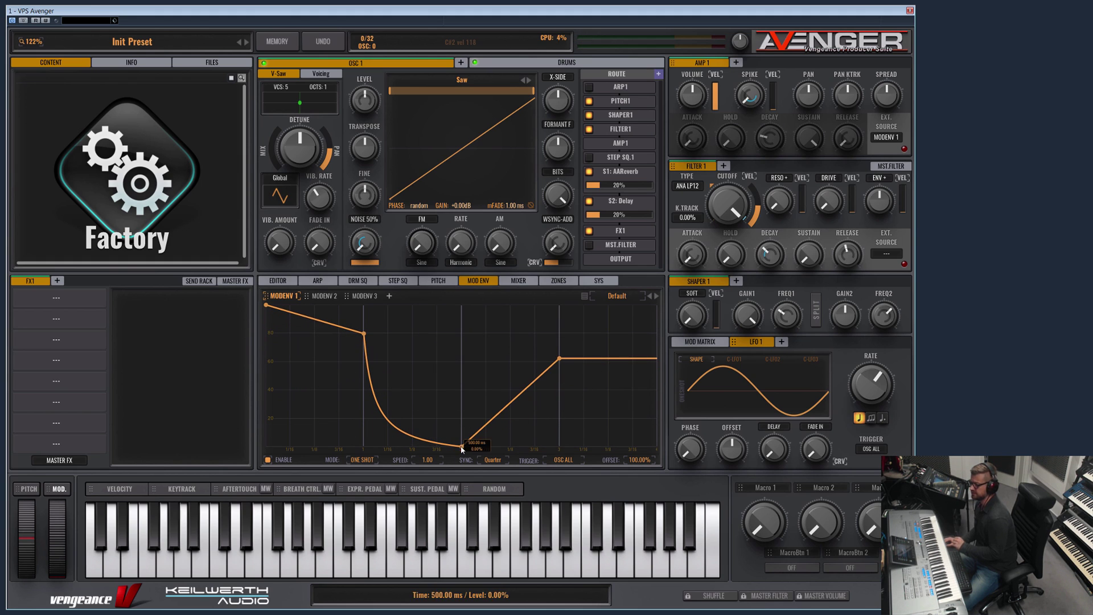
Step: Raise MODENV 1's 500 ms point to about 50% and add a sharp dip and spike down to zero before it
left_click_drag(462, 447, 462, 377)
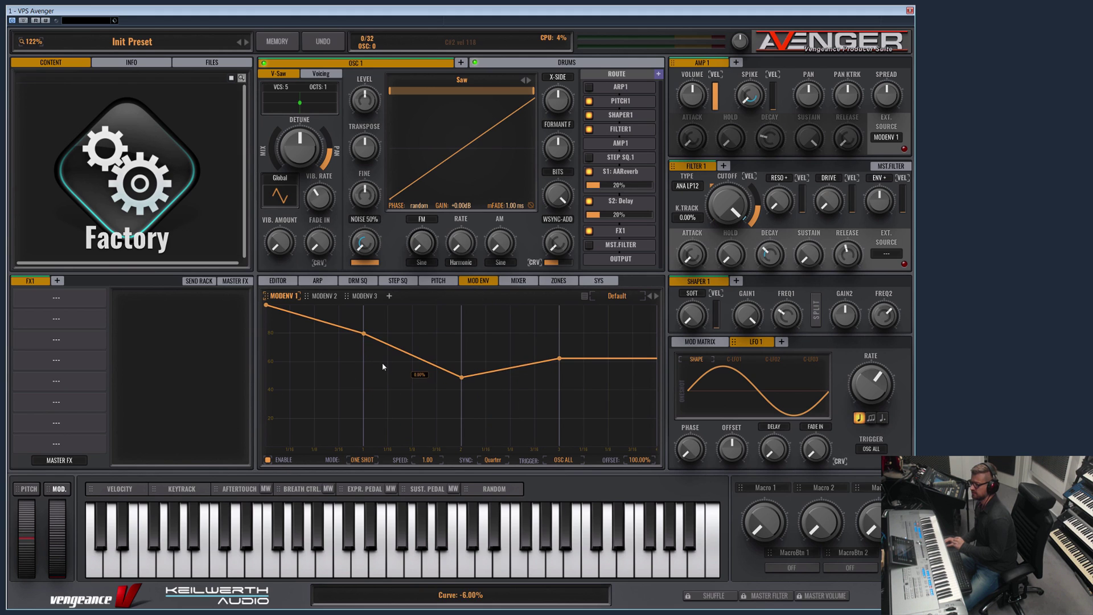
left_click_drag(365, 334, 316, 462)
double_click(352, 432)
left_click_drag(352, 431, 315, 425)
double_click(354, 338)
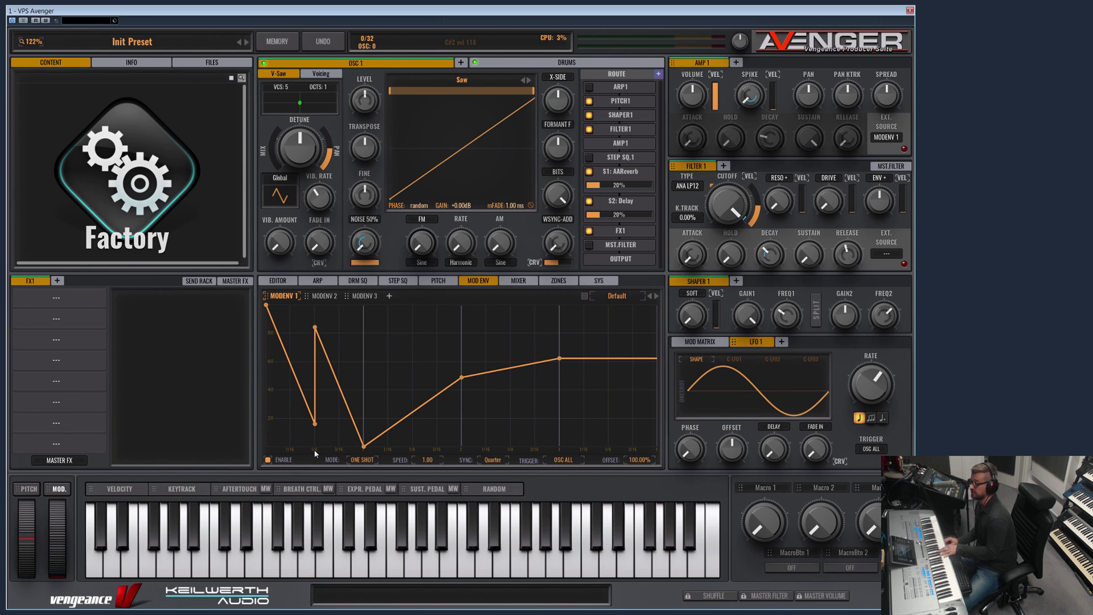
left_click_drag(315, 429, 317, 463)
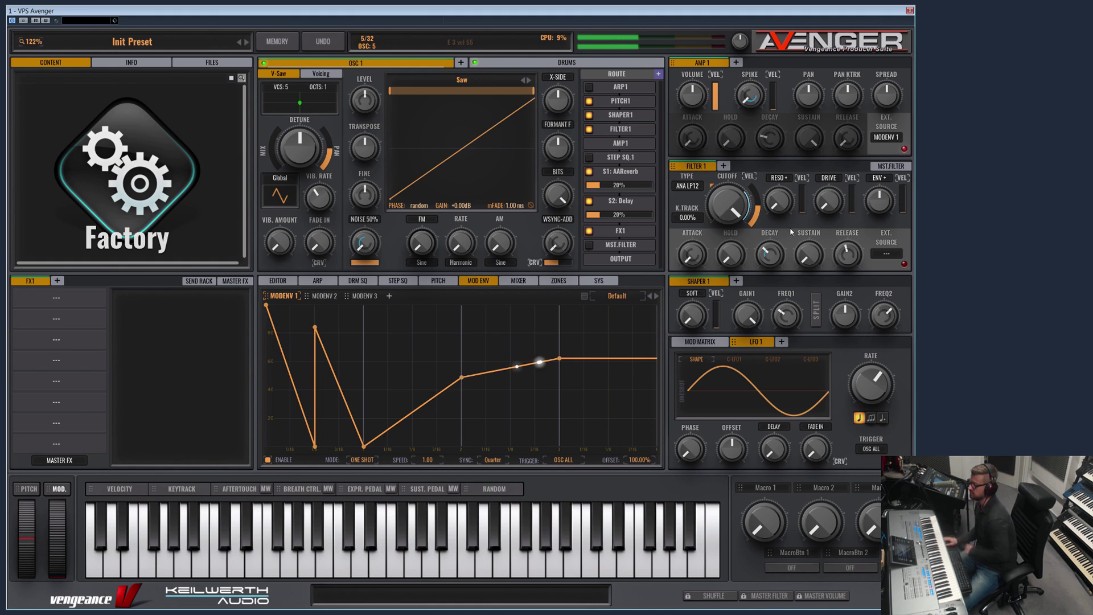
Step: Reset AMP 1's external envelope source to none and check its own sustain and decay
left_click(886, 138)
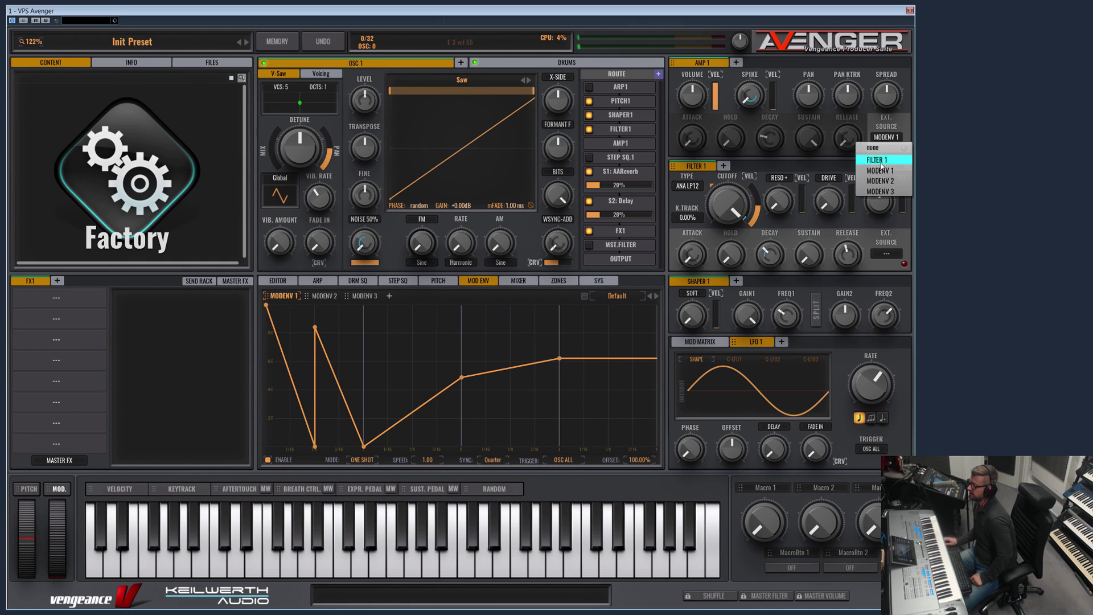
left_click(887, 148)
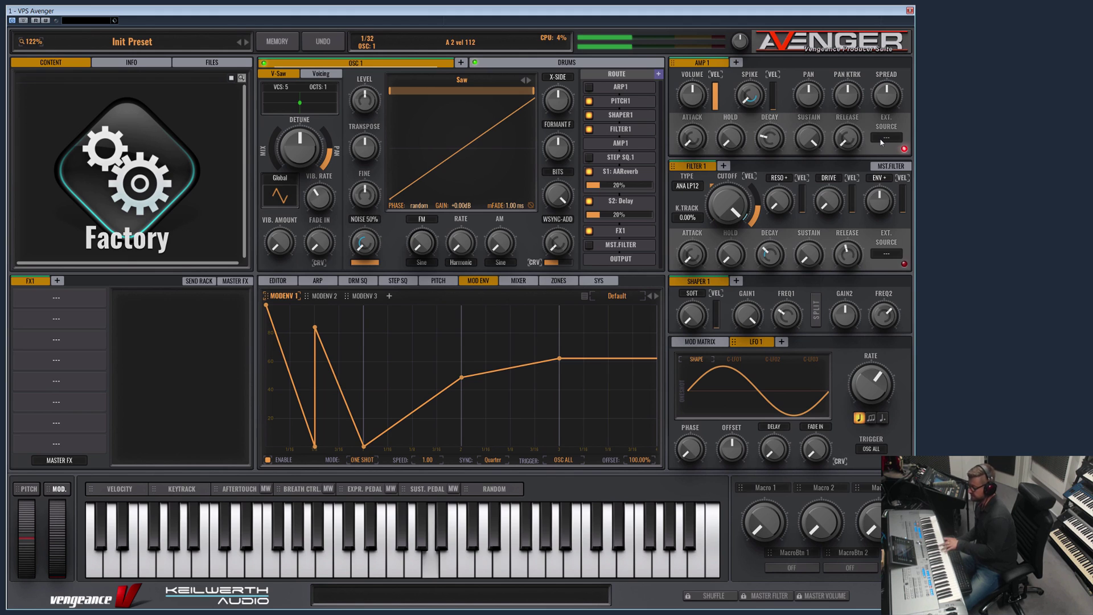
mouse_move(811, 150)
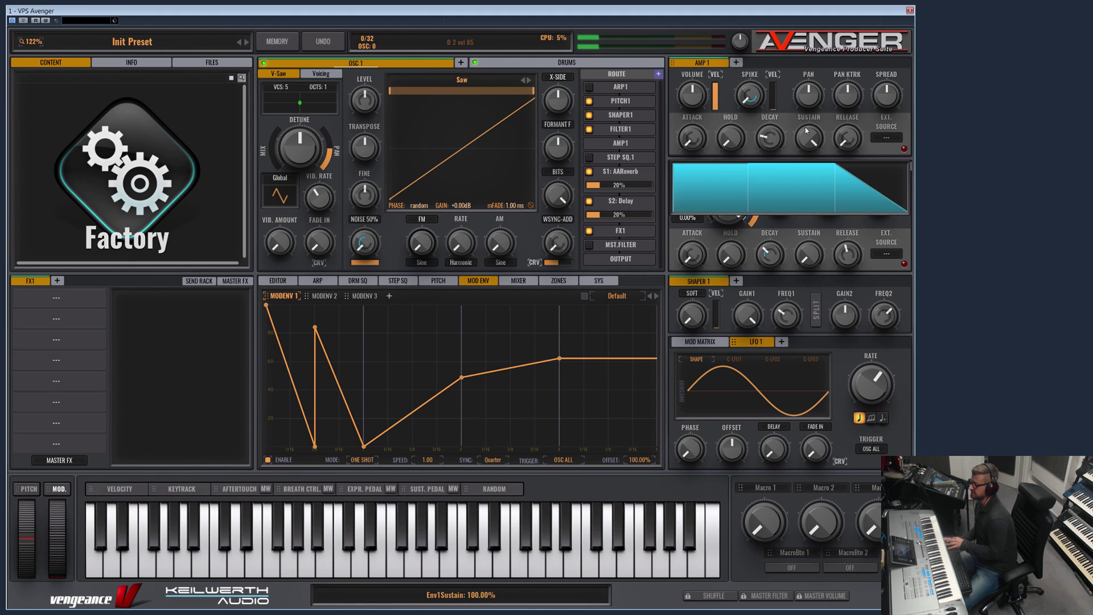
mouse_move(759, 140)
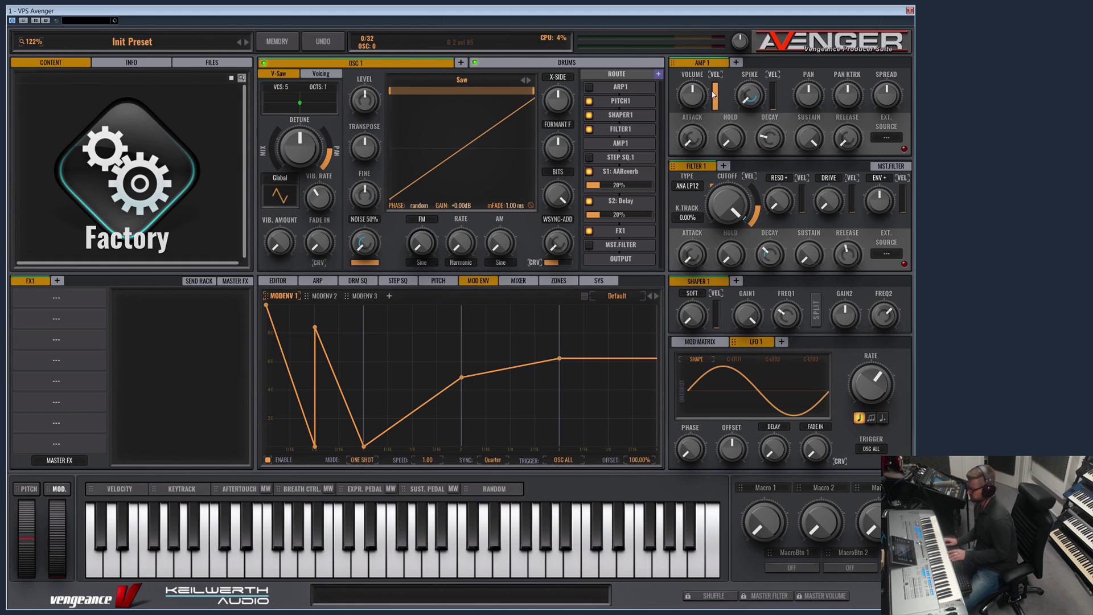
Step: Try a volume velocity amount of 21.53% on AMP 1 and return it to full
mouse_move(715, 94)
left_mouse_down()
mouse_move(697, 151)
mouse_move(696, 112)
mouse_move(716, 94)
mouse_move(719, 115)
mouse_move(717, 107)
left_mouse_up()
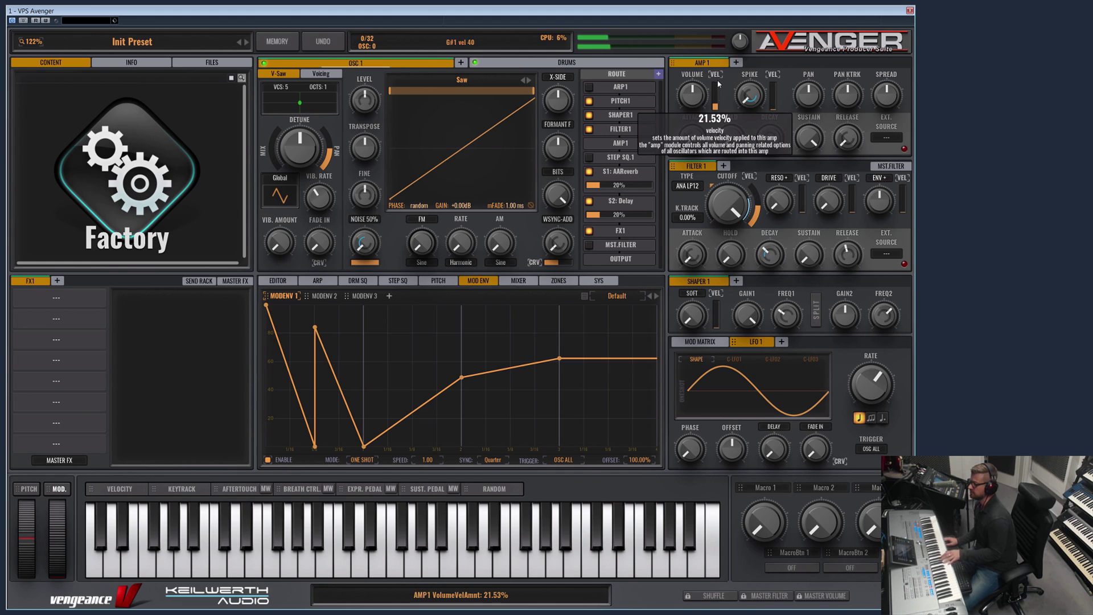
left_click_drag(716, 105, 715, 67)
mouse_move(714, 76)
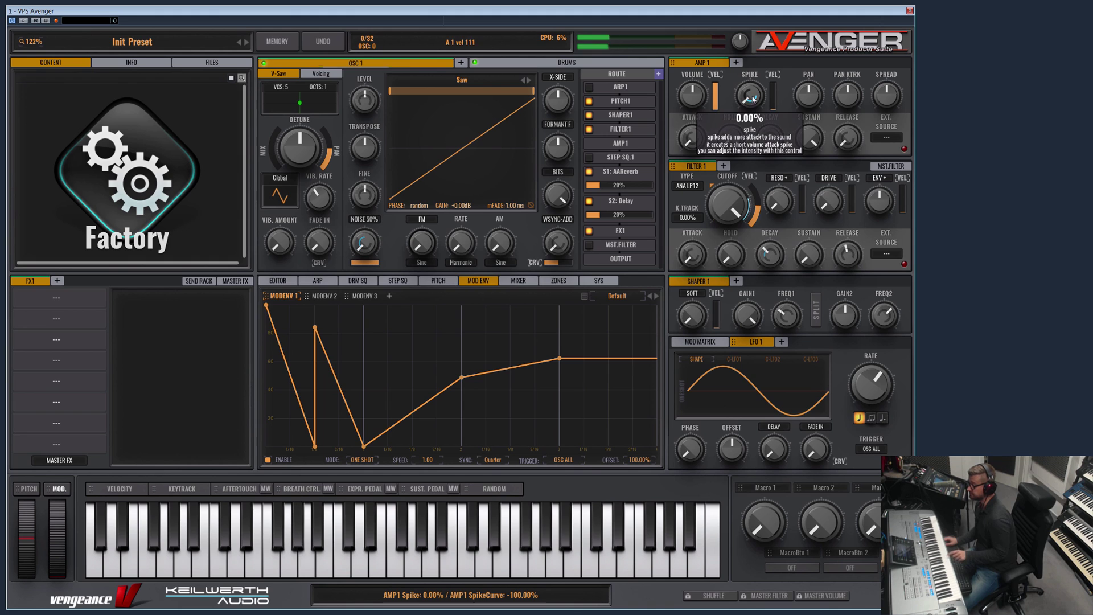
Step: Audition AMP 1's spike at a high amount with the volume lowered, and bring the spike back down
left_click_drag(753, 105, 772, 1)
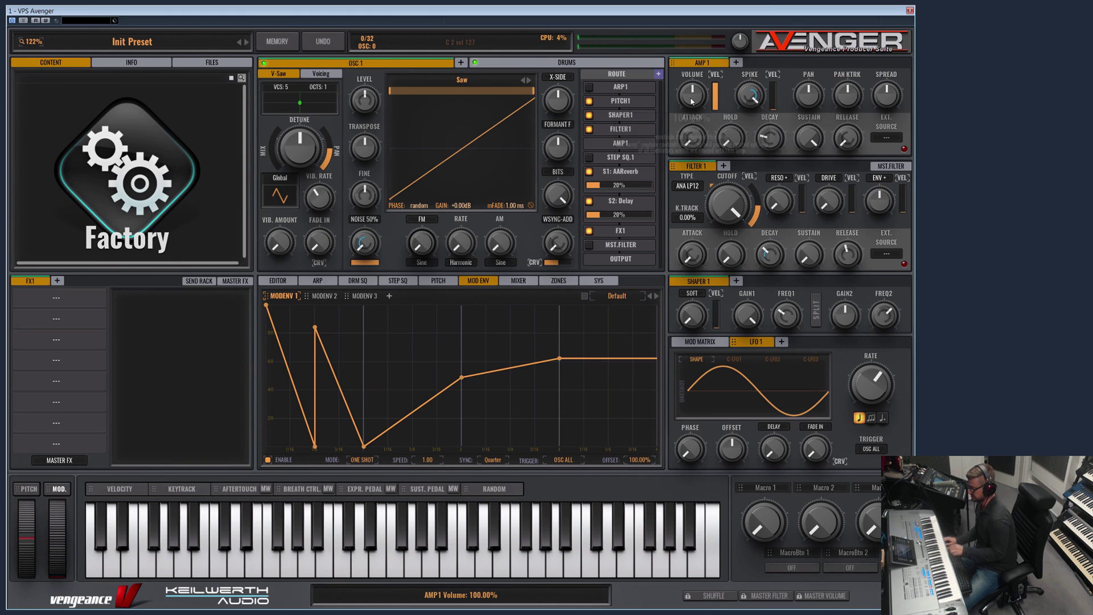
left_click_drag(692, 96, 692, 124)
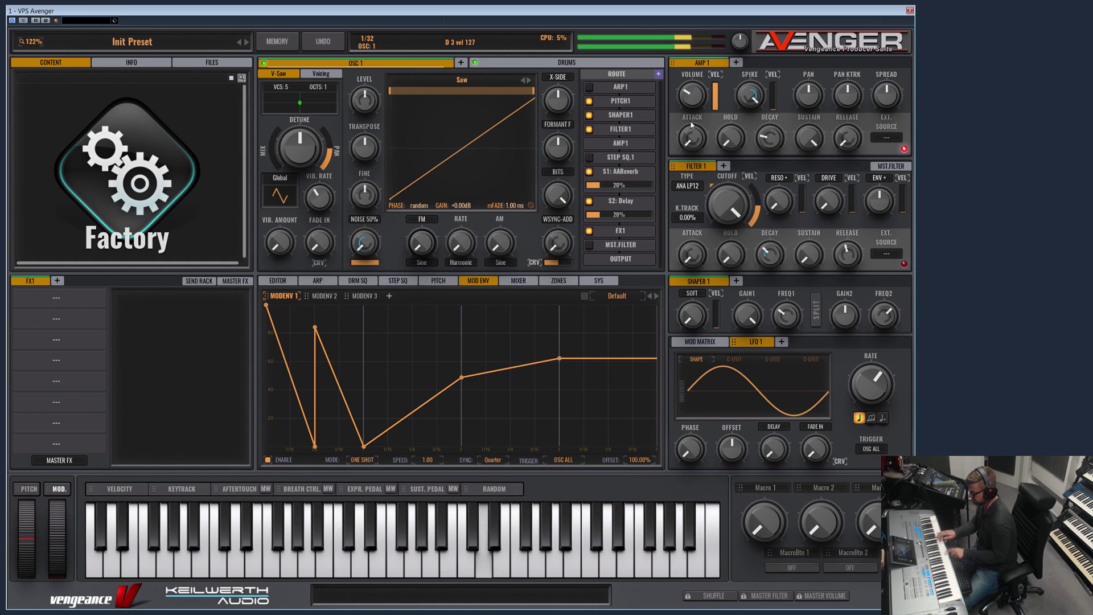
left_click_drag(753, 98, 741, 212)
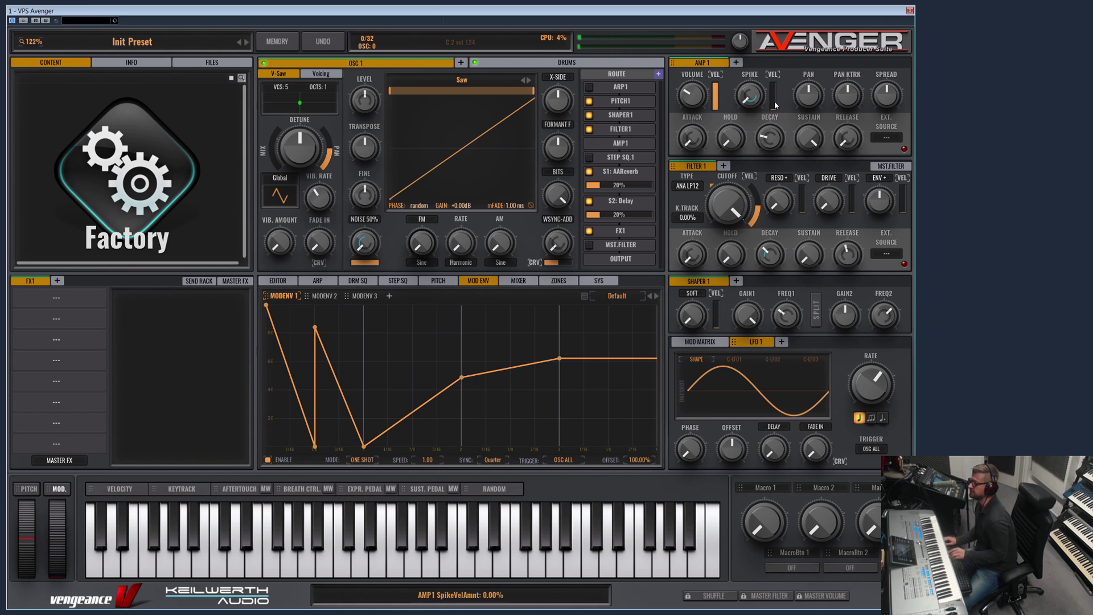
Step: Set AMP 1's spike velocity amount to 100%
left_click_drag(774, 101, 782, 60)
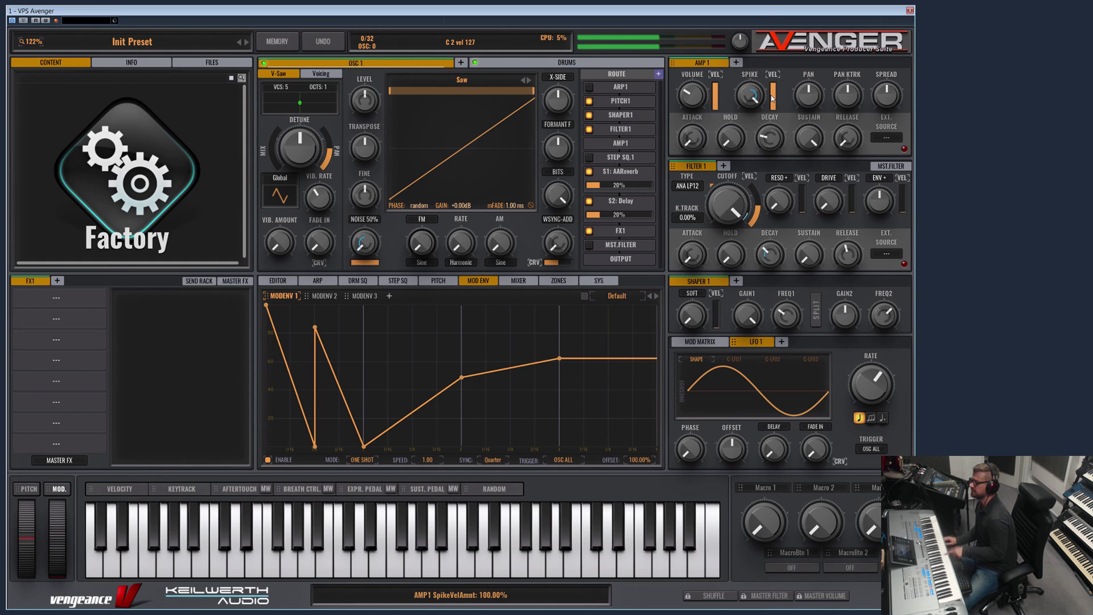
mouse_move(777, 100)
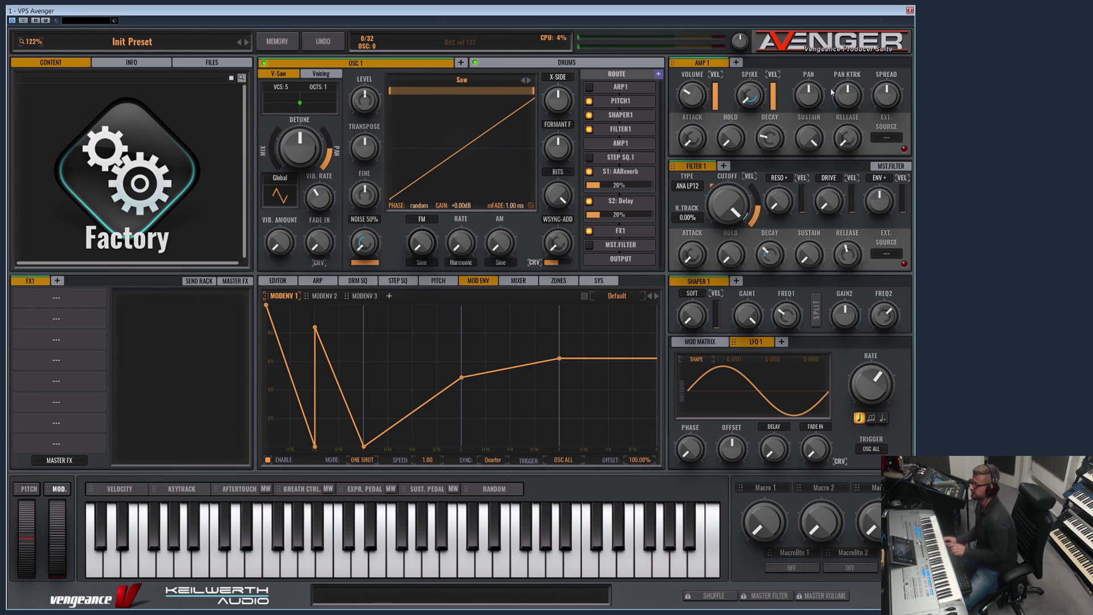
Step: Try extreme panning and a pan key tracking of -100% on AMP 1, returning both to centre
left_click_drag(815, 100, 836, 2)
left_click_drag(825, 74, 853, 216)
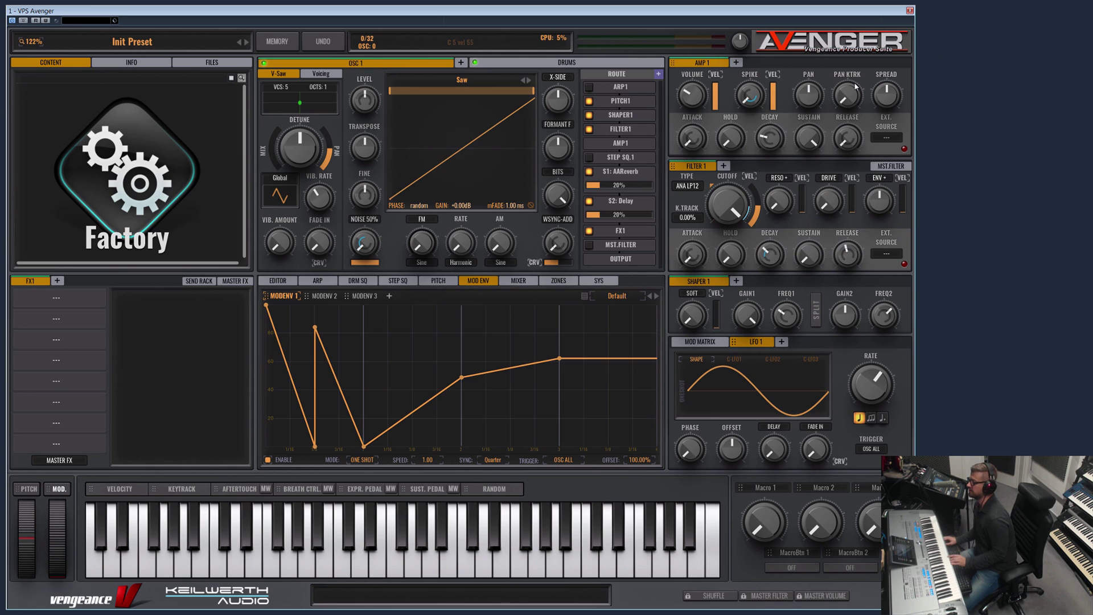
mouse_move(855, 103)
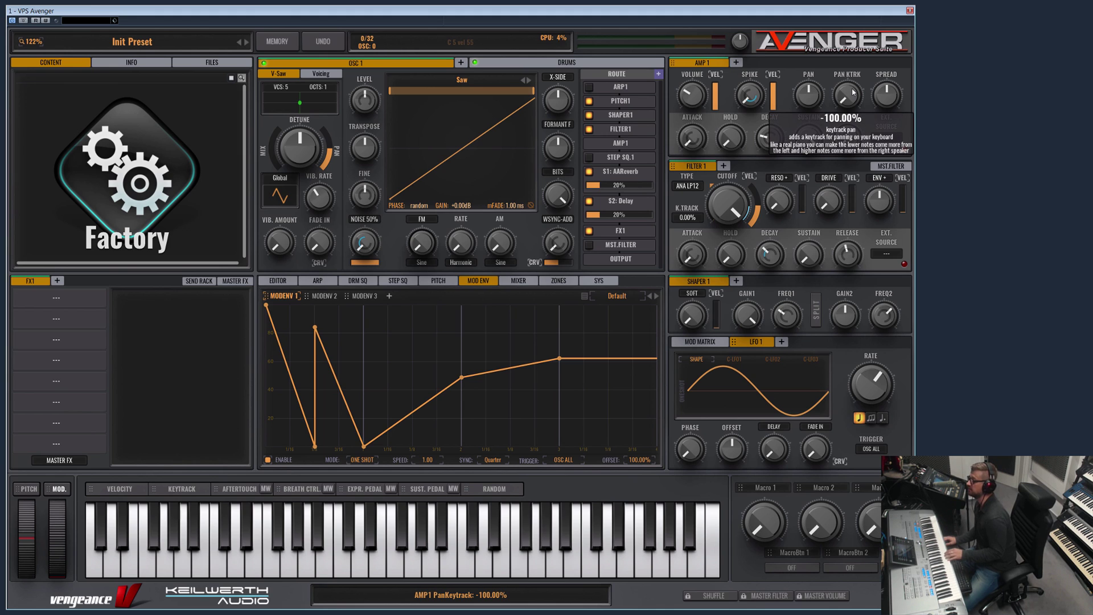
double_click(853, 92)
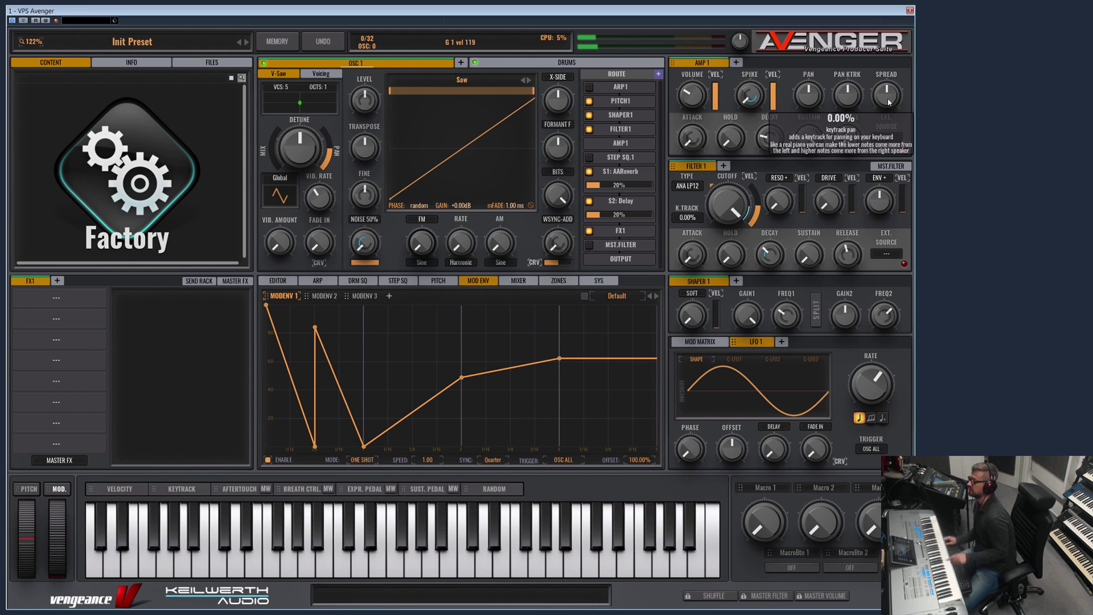
Step: Audition AMP 1's spread at its maximum and reset it to the default
left_click_drag(894, 101, 867, 100)
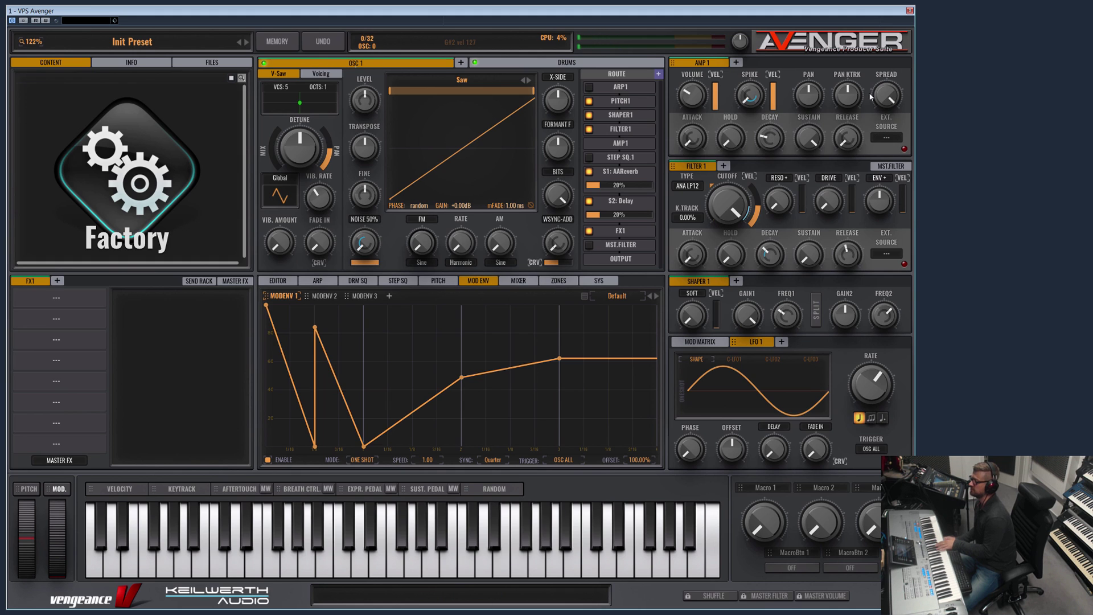
mouse_move(885, 100)
left_click_drag(886, 107, 894, 168)
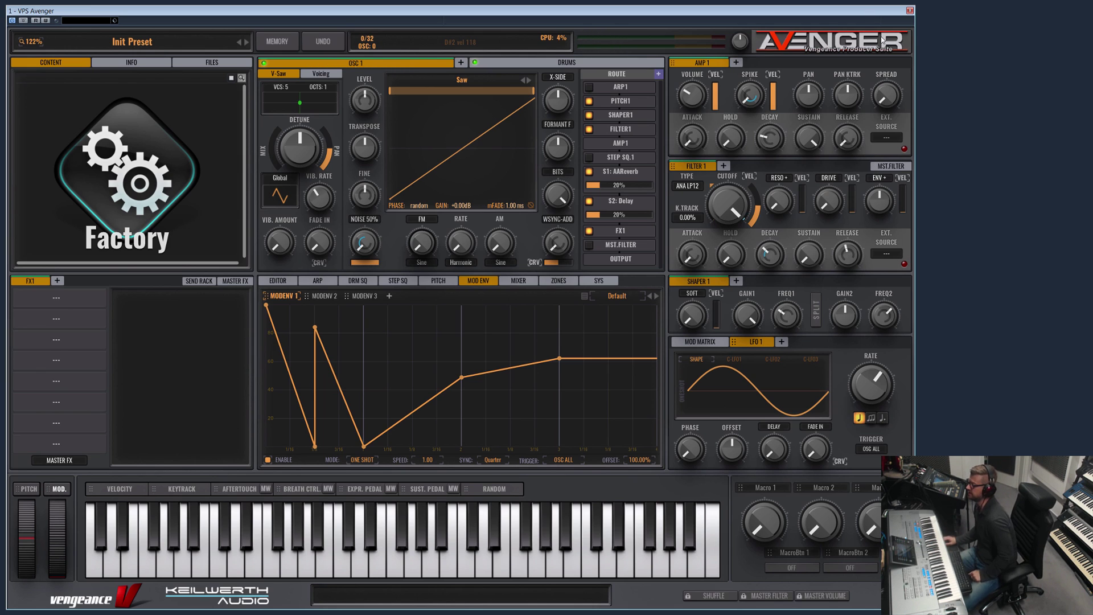
double_click(887, 96)
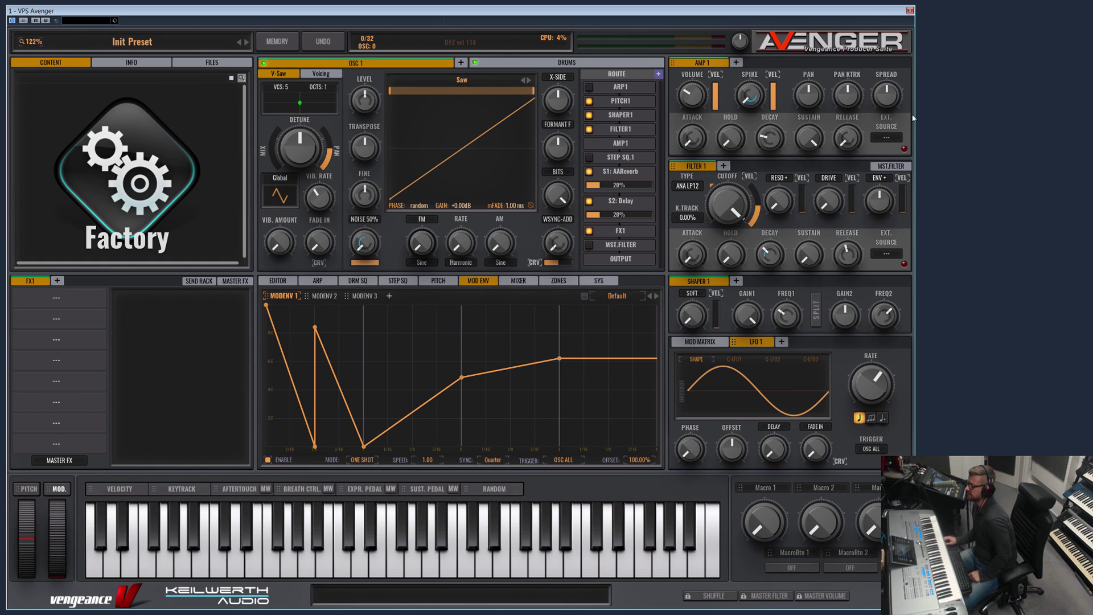
Step: Add Filter 2, Filter 3 and Filter 4 alongside Filter 1
left_click(725, 169)
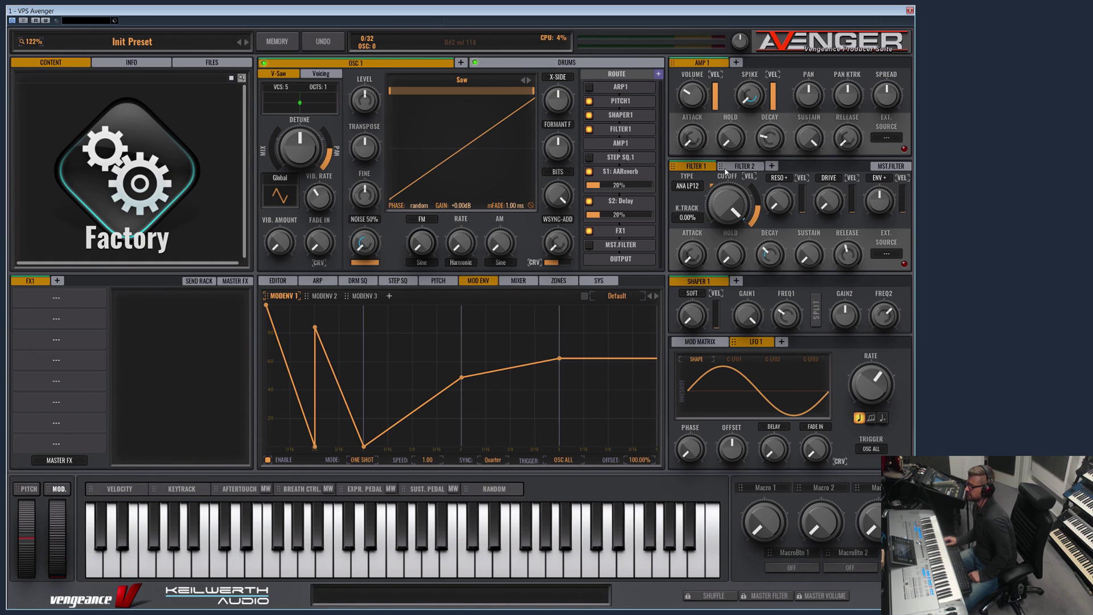
left_click(773, 166)
right_click(842, 172)
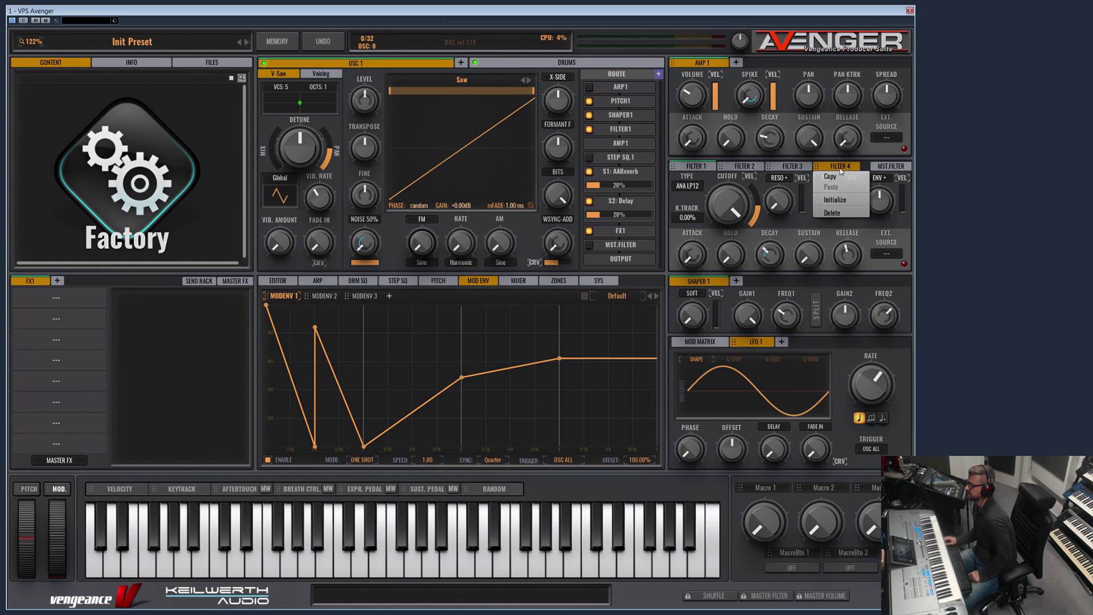
left_click(635, 129)
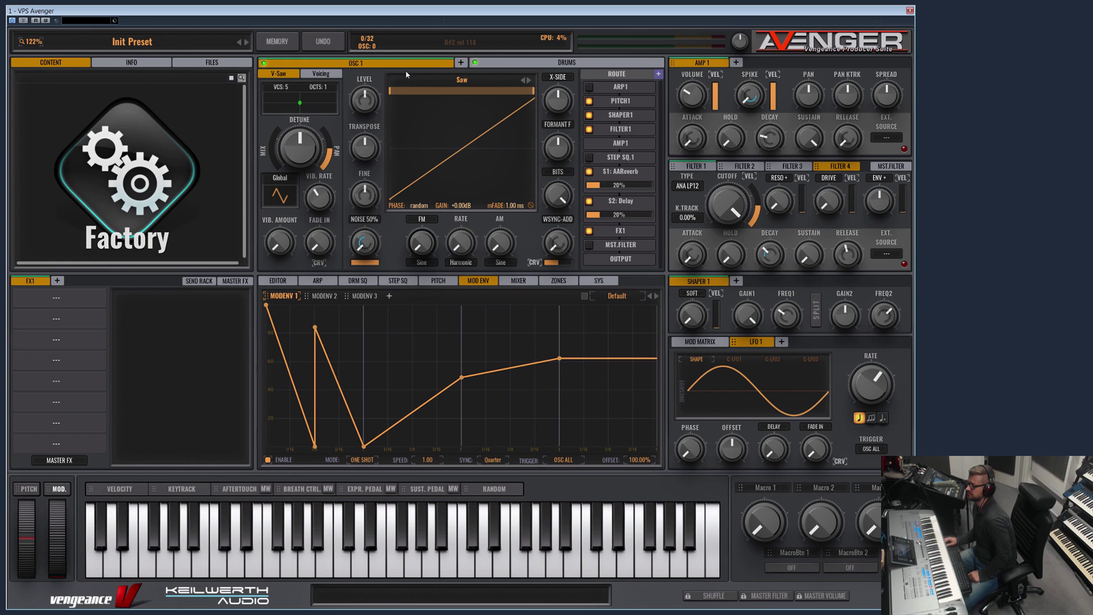
Step: Add FILTER2 to OSC 1's route after FILTER1 and remove it from the route again
left_click(618, 129)
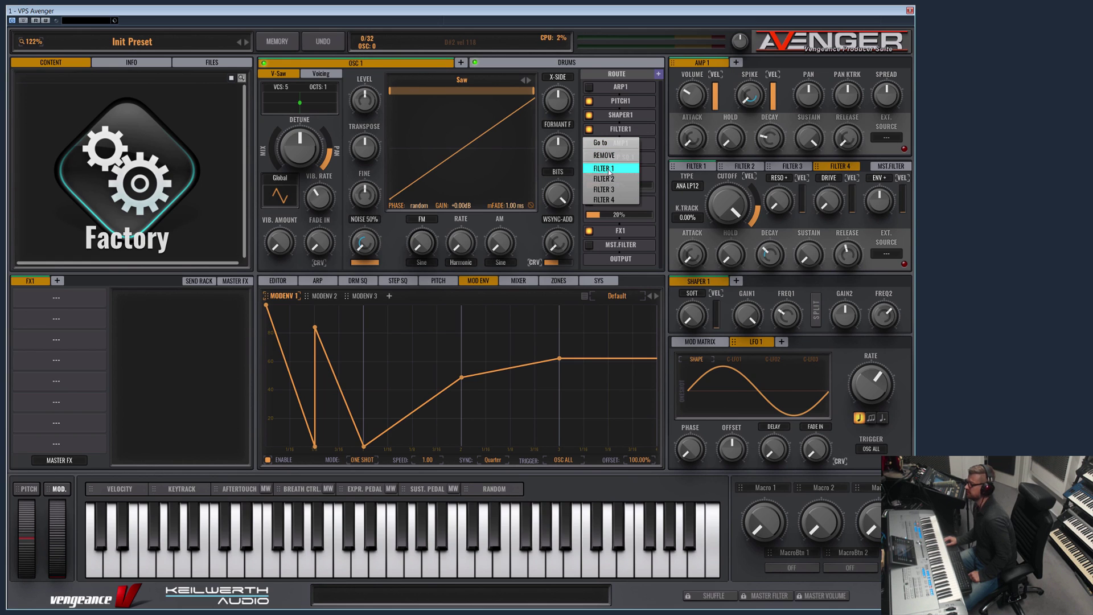
left_click(660, 74)
left_click(620, 112)
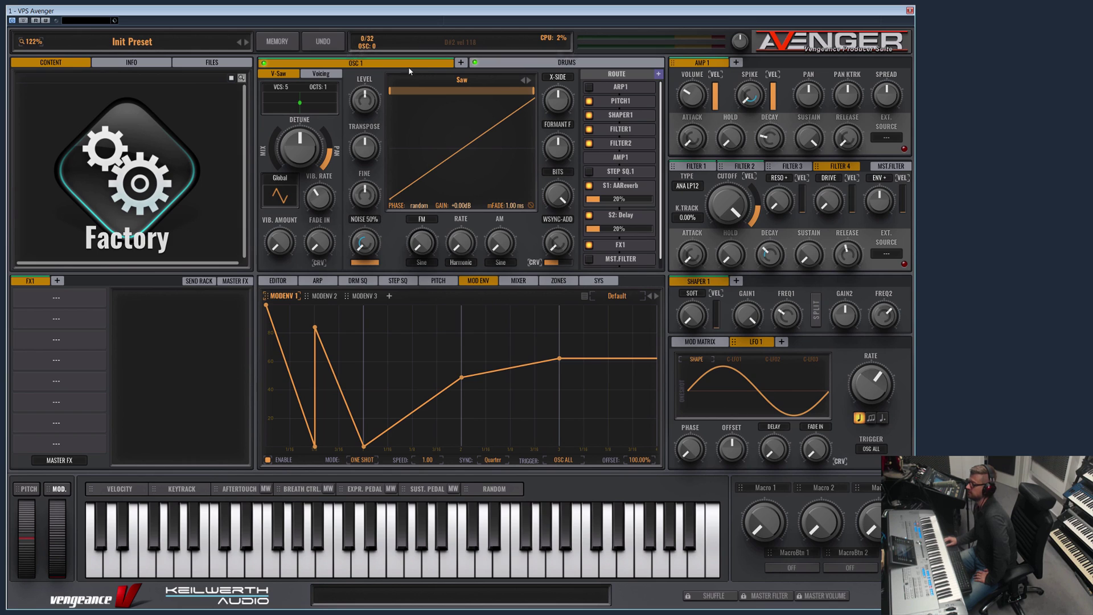
left_click(629, 145)
left_click(618, 170)
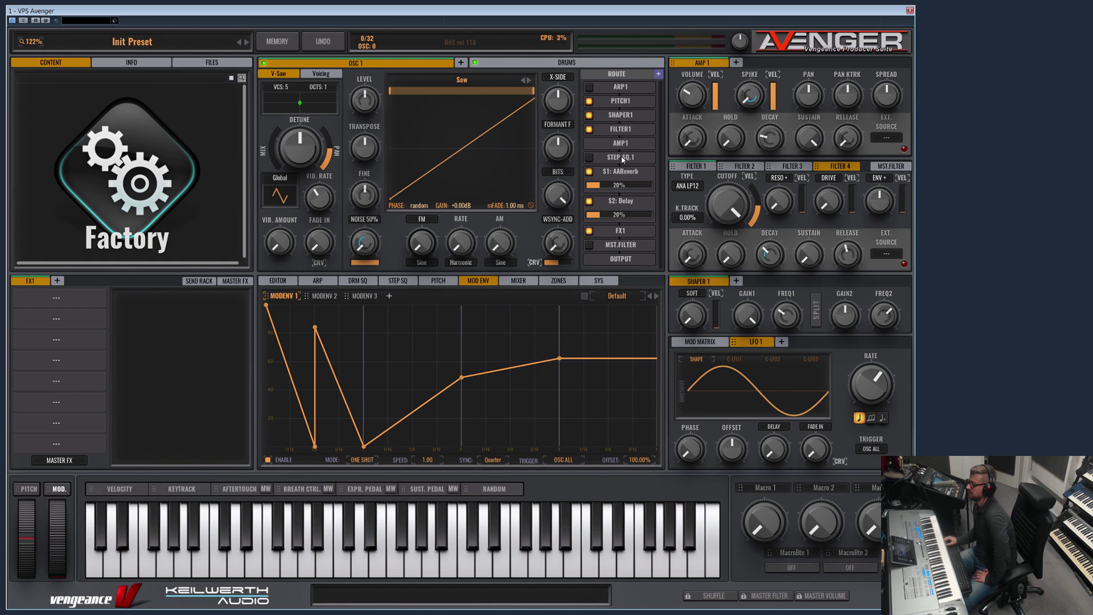
left_click(624, 134)
left_click(615, 129)
Step: Delete Filter 4, Filter 3 and Filter 2, keeping only Filter 1
right_click(838, 165)
left_click(832, 213)
right_click(792, 166)
left_click(784, 213)
right_click(745, 166)
left_click(735, 213)
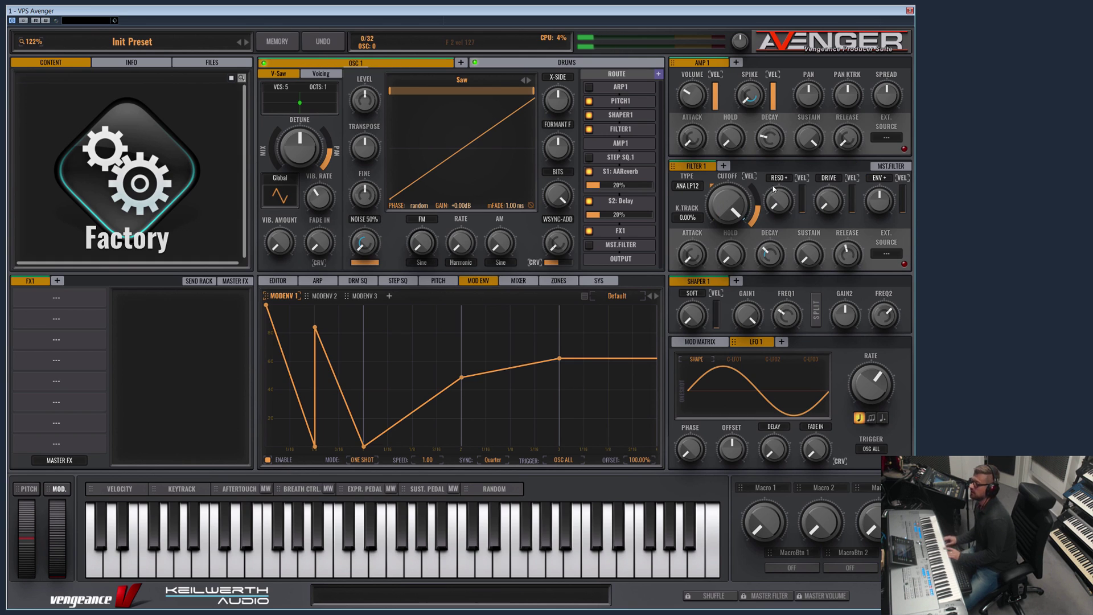
Step: Sweep Filter 1's cutoff down to closed and try AMP 1's hold and sustain controls
left_click_drag(747, 213, 699, 205)
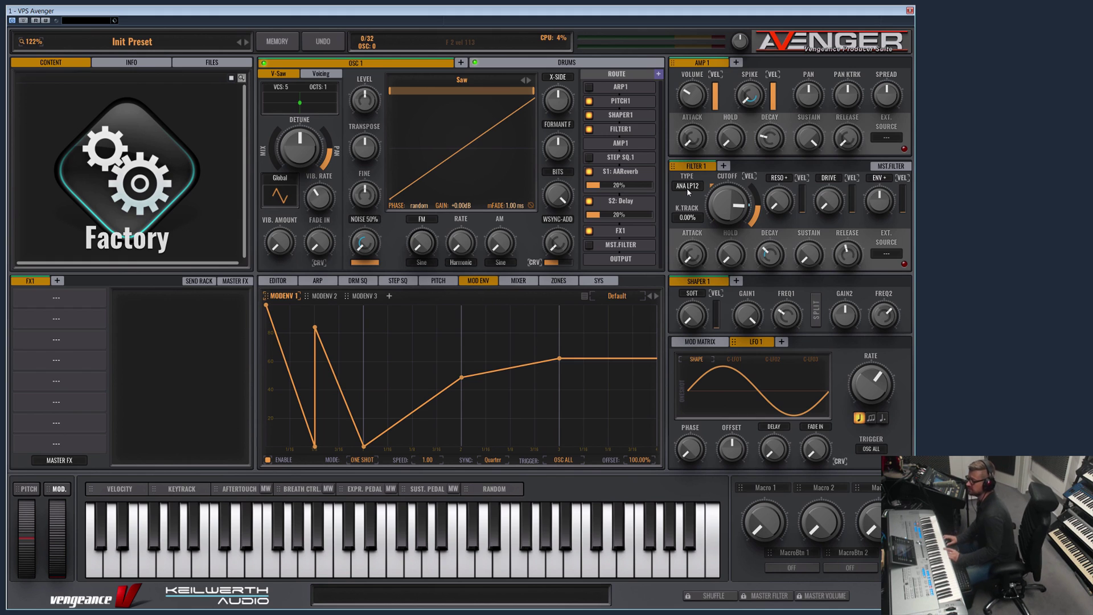
left_click_drag(732, 208, 723, 264)
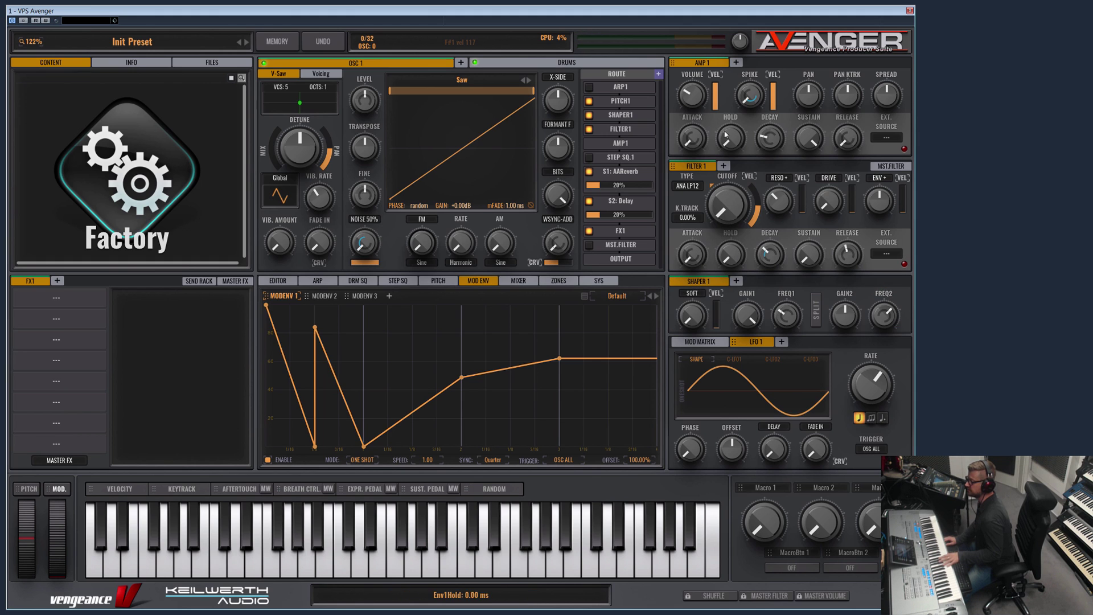
left_click_drag(737, 135, 738, 149)
left_click_drag(809, 137, 802, 200)
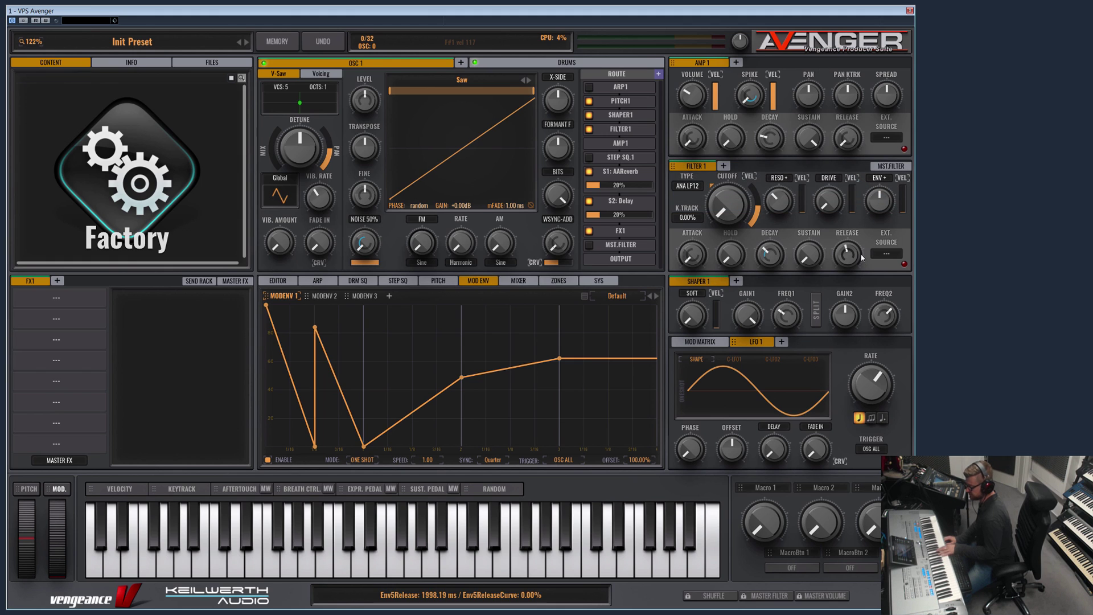
Step: Set Filter 1's cutoff to 3.69% with the cutoff envelope amount at full and a little resonance
left_click_drag(720, 215, 741, 130)
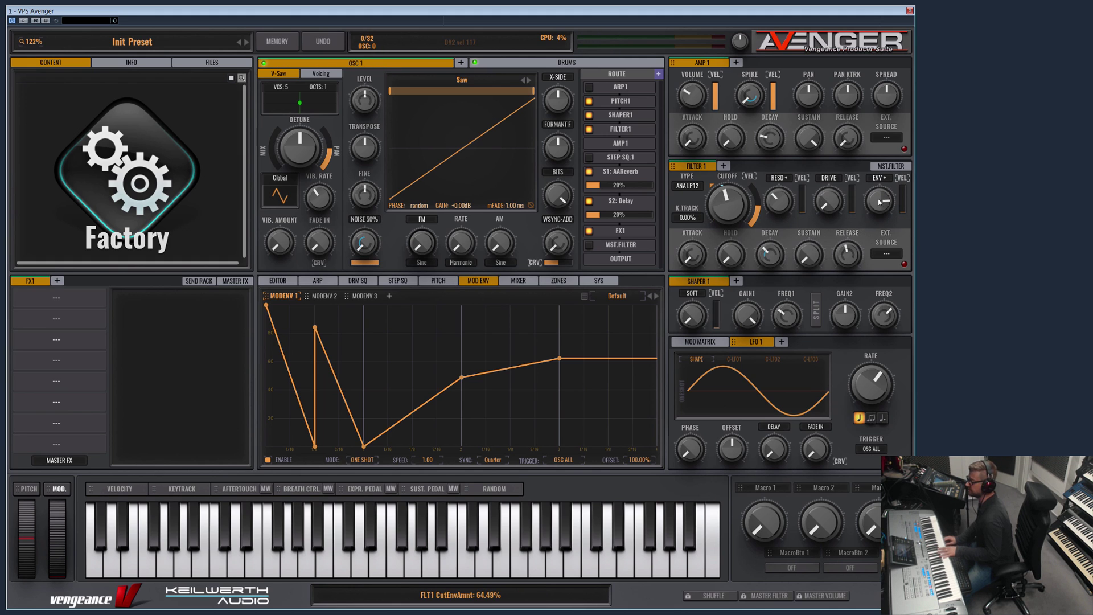
left_click_drag(780, 221, 786, 252)
left_click_drag(727, 212, 726, 226)
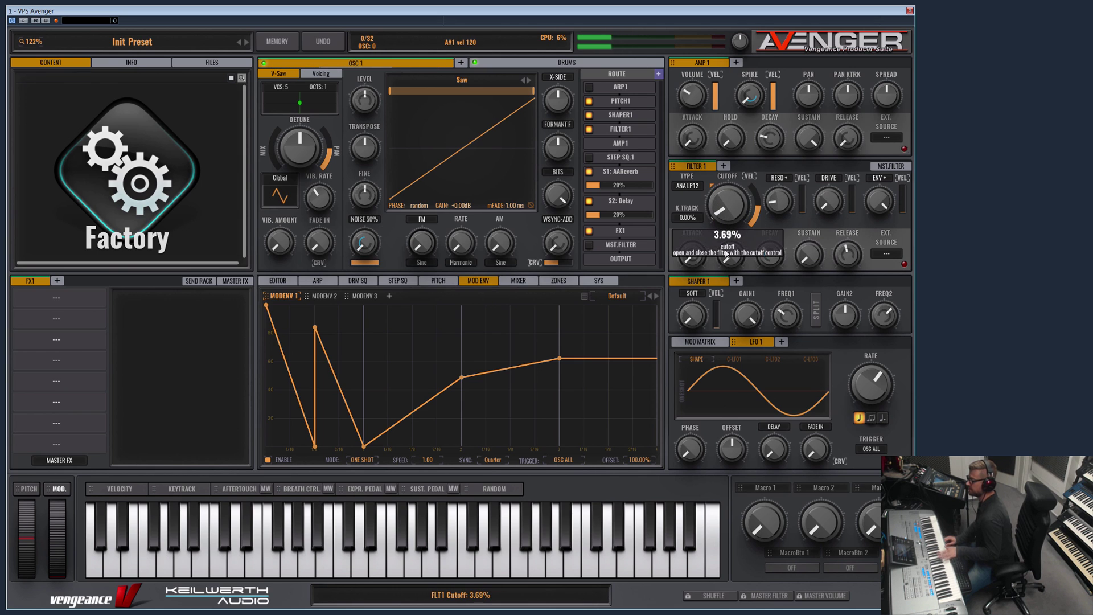
mouse_move(739, 260)
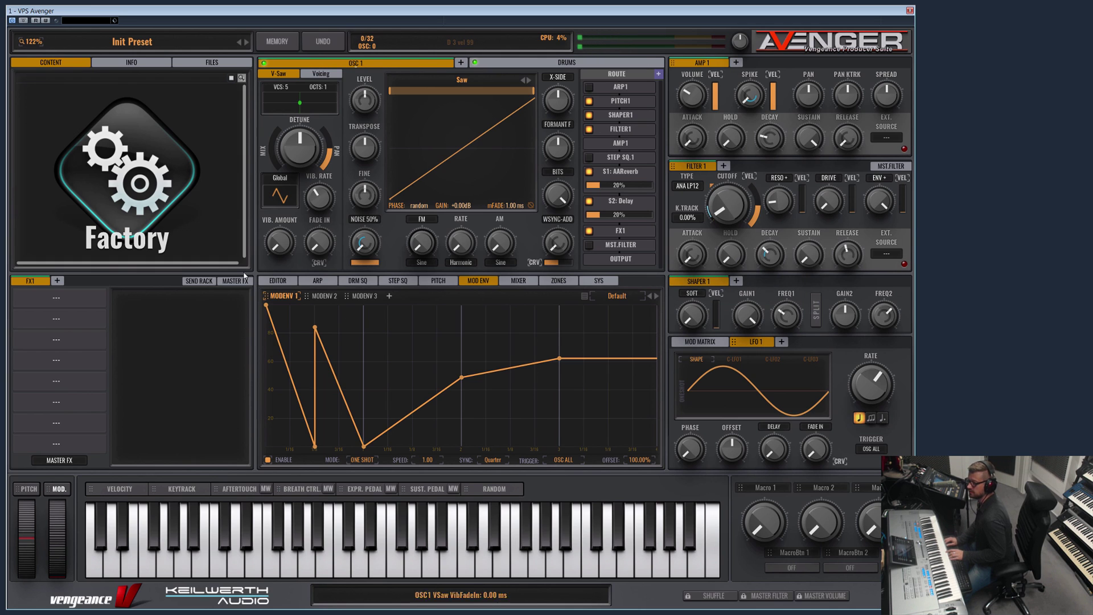
Step: Play OSC 1 through the Basic Bassline 1 arpeggio and set Filter 1's resonance to 36.07% while adjusting its envelope decay
left_click(318, 283)
left_click(654, 297)
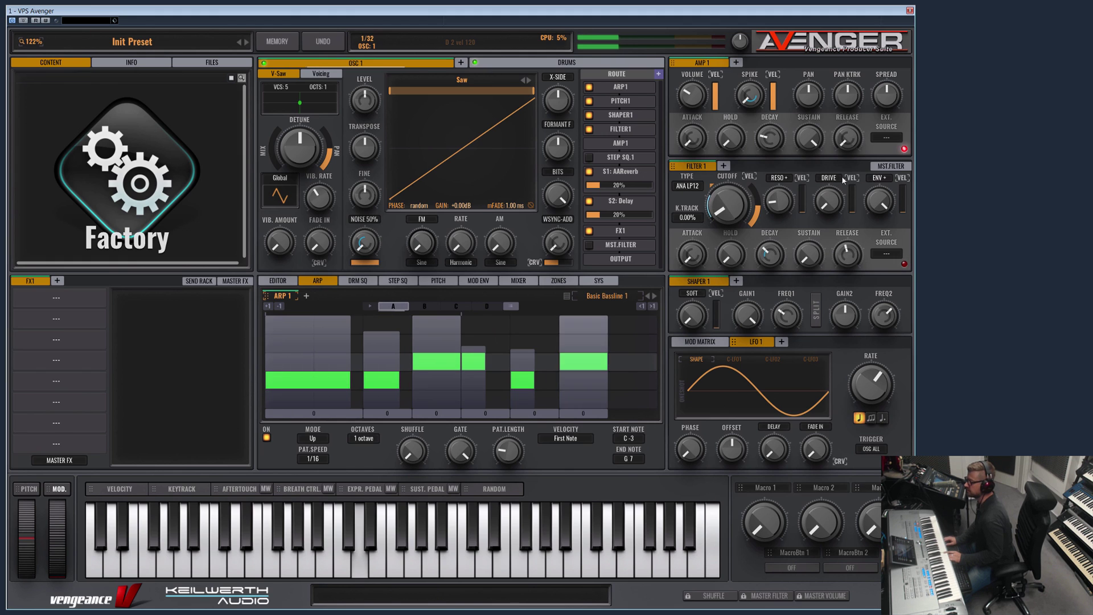
left_click_drag(768, 254, 772, 264)
left_click_drag(782, 201, 783, 193)
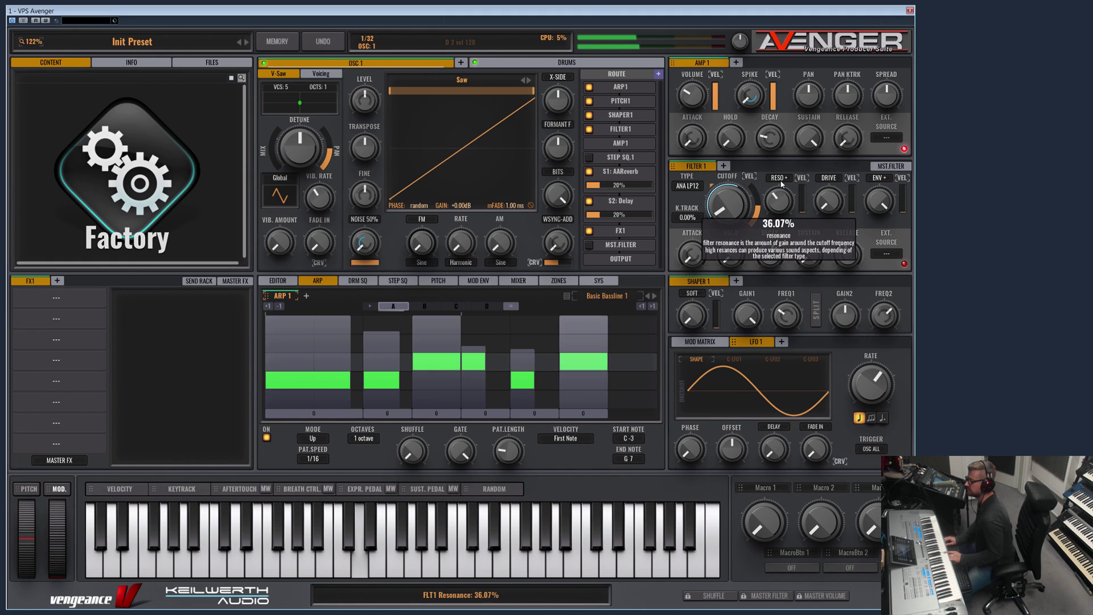
Step: Switch Filter 1 to ANA LP24 and audition it with AMP 1's spike raised and varied envelope amount and resonance
left_click(691, 187)
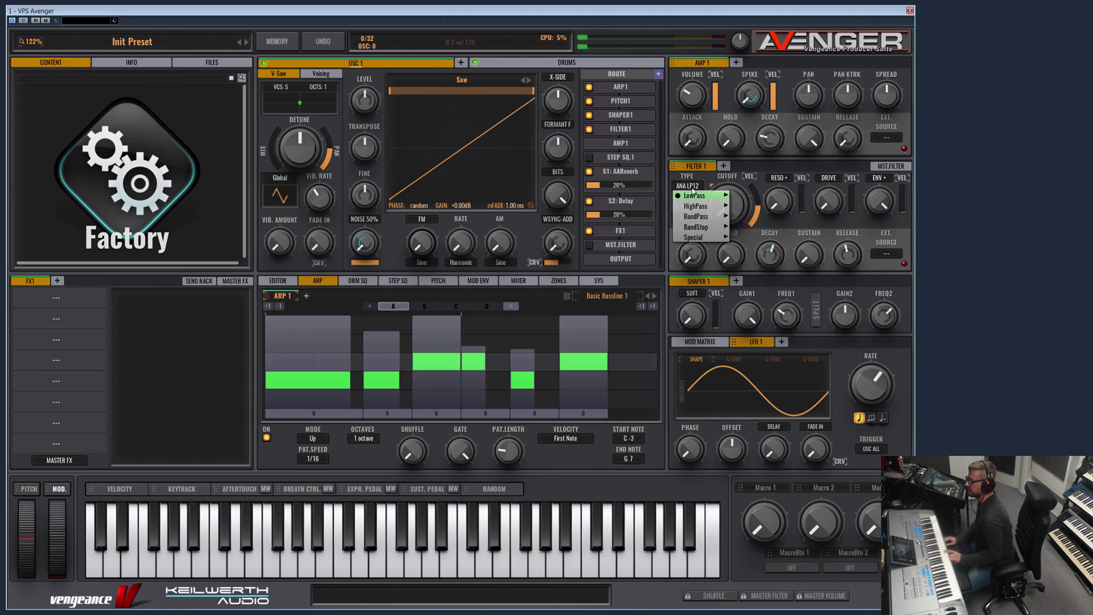
mouse_move(728, 195)
left_click(761, 251)
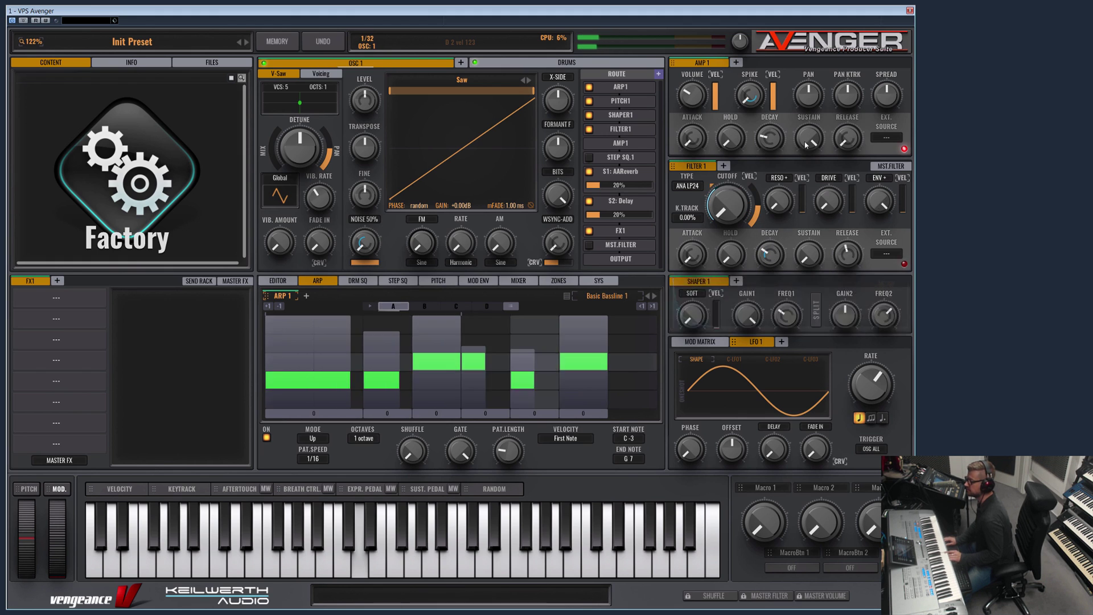
left_click_drag(750, 98, 750, 86)
left_click_drag(882, 197, 883, 245)
left_click_drag(786, 201, 735, 155)
Step: Switch Filter 1 to NEX LP24 and audition its cutoff with a cutoff envelope amount of 98.36%
left_click(689, 186)
mouse_move(707, 205)
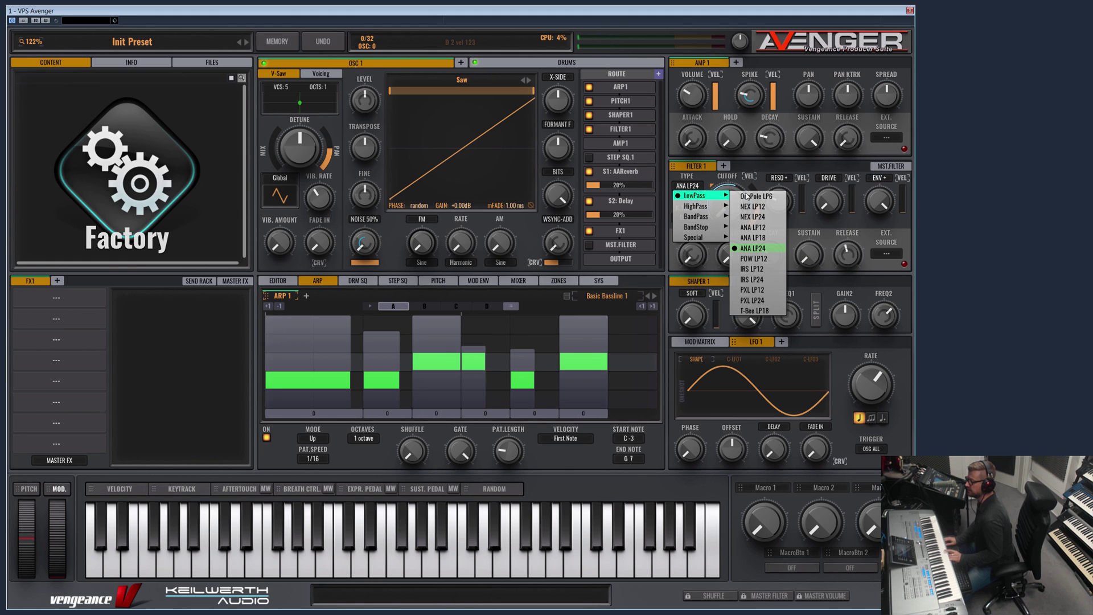
left_click(757, 217)
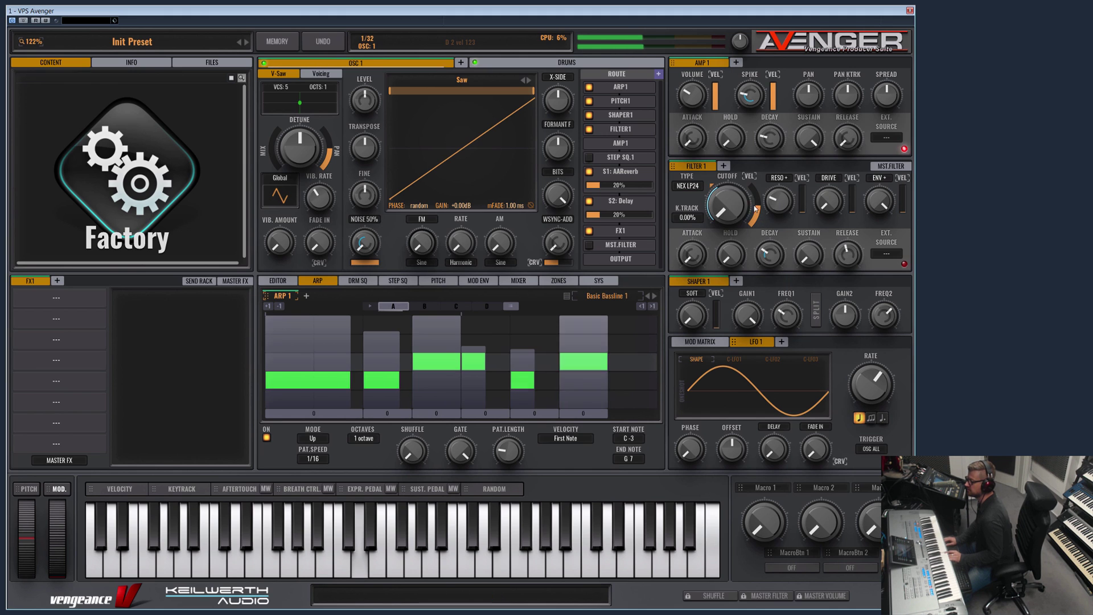
left_click_drag(734, 201, 736, 234)
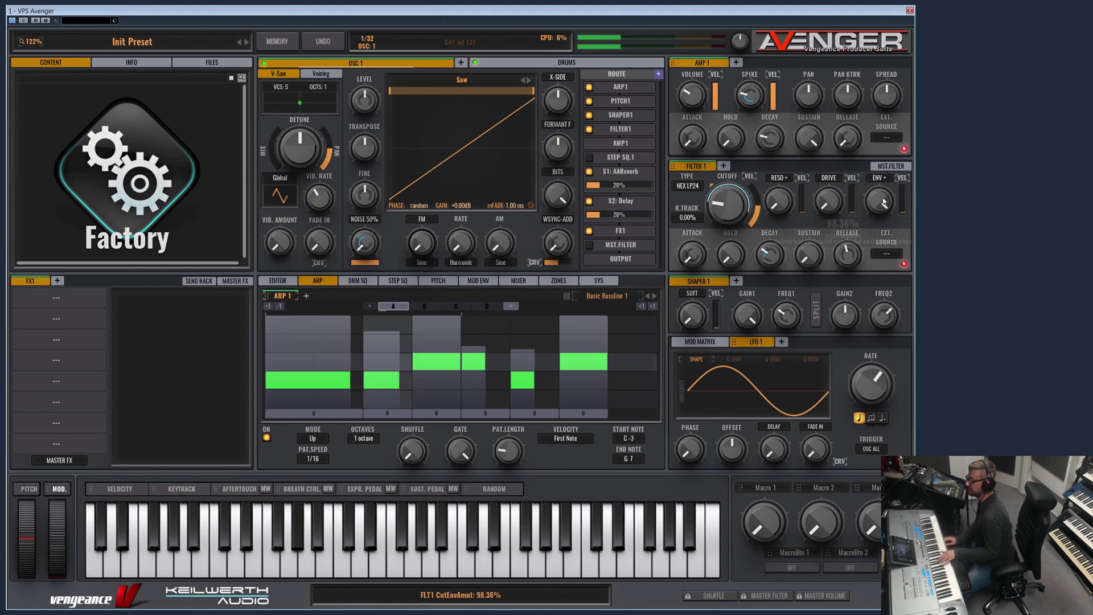
Step: Try a 688.02 ms decay with a -482.24% curve on Filter 1's envelope, and raise its sustain to full
left_click_drag(774, 256, 776, 252)
scroll(772, 254, "up", 3)
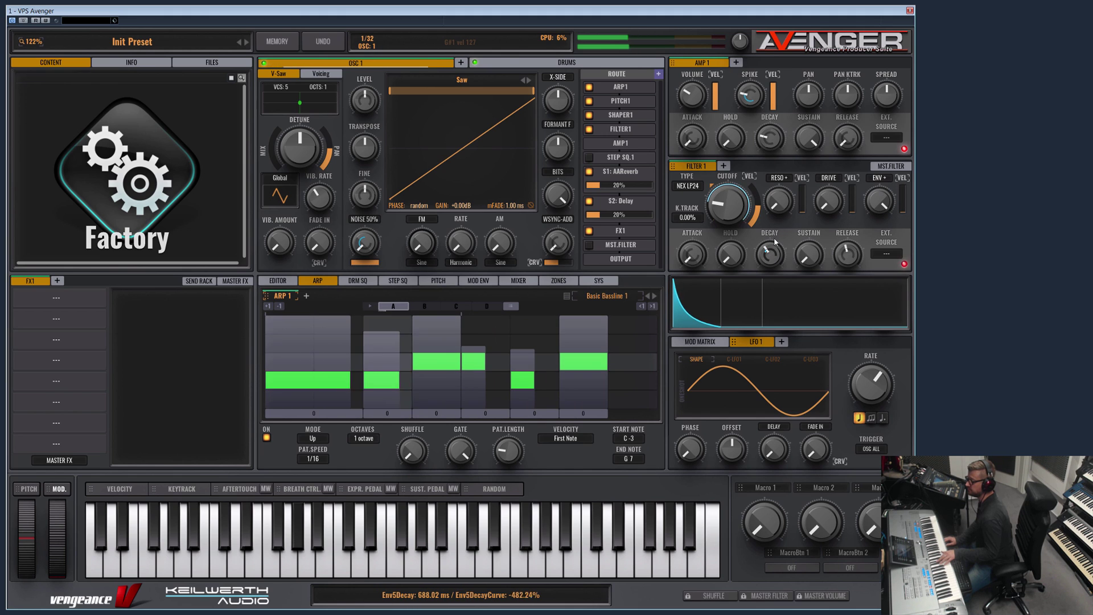
scroll(769, 254, "down", 5)
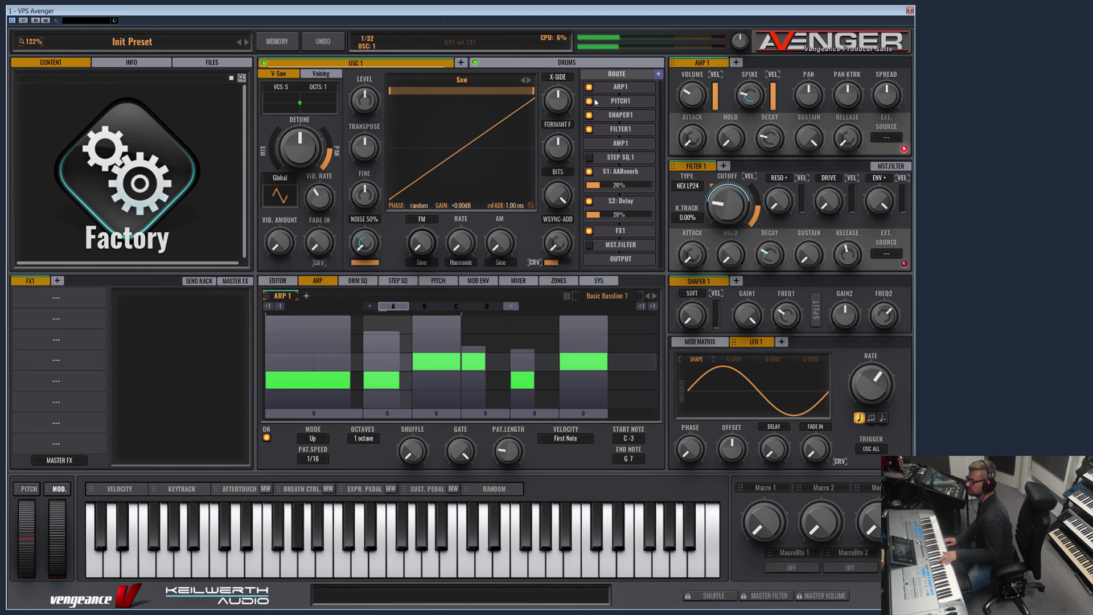
scroll(809, 254, "up", 8)
left_click_drag(809, 251, 809, 199)
left_click_drag(729, 210, 730, 193)
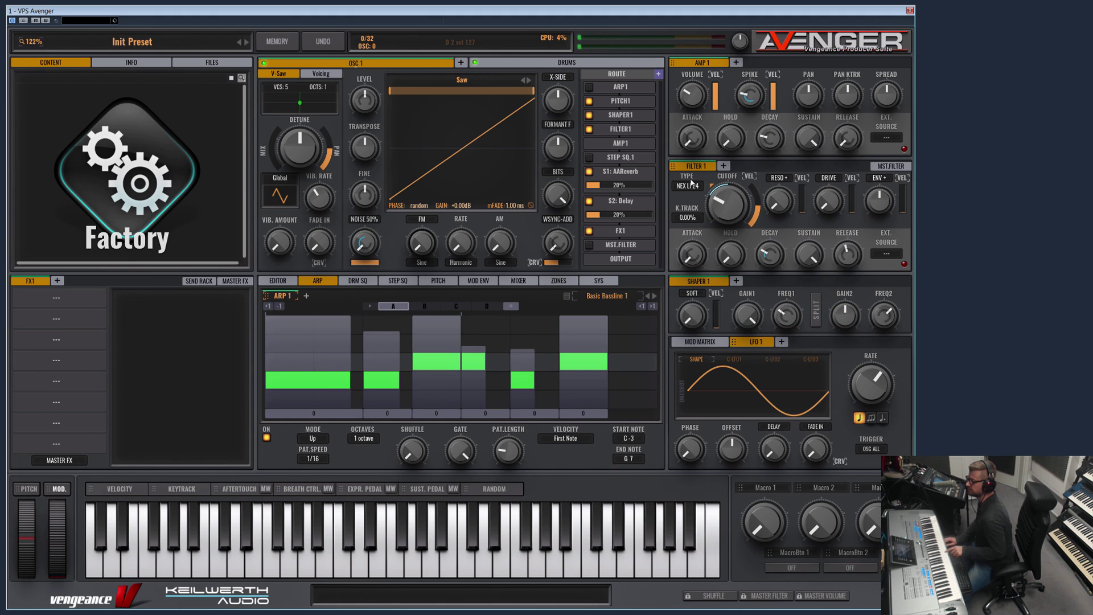
Step: Switch Filter 1's type back to the ANA LP24 low-pass
scroll(732, 206, "up", 8)
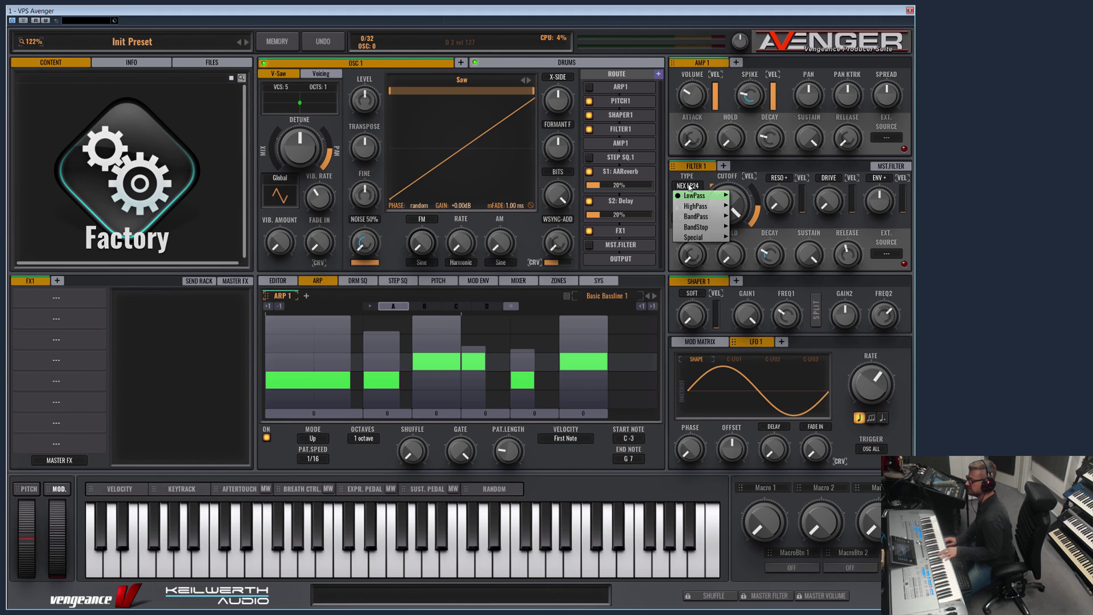
mouse_move(701, 197)
left_click(761, 248)
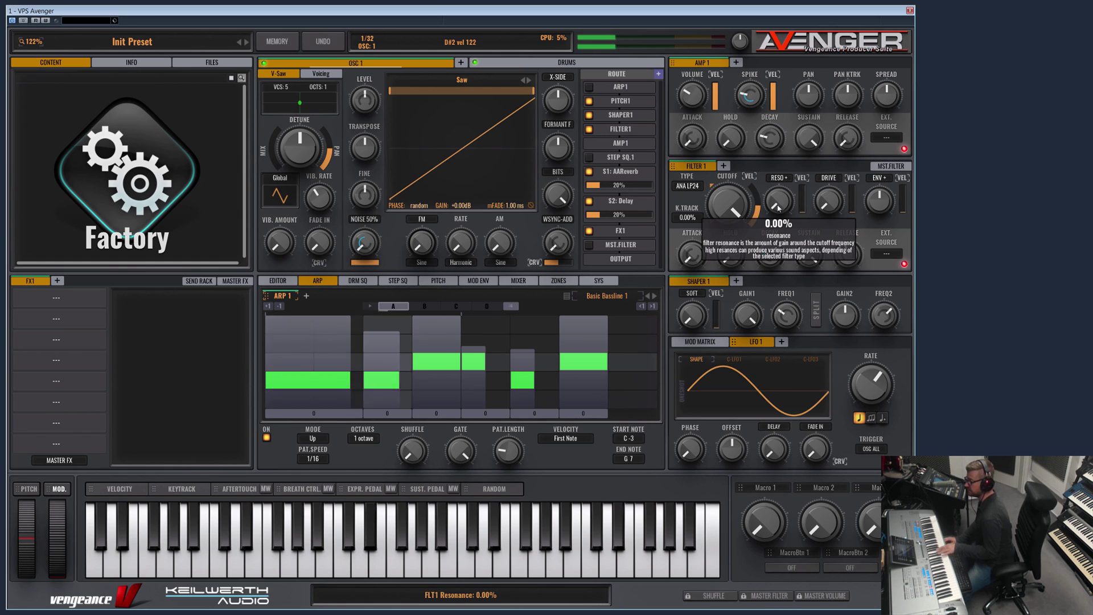
Step: Audition Filter 1's resonance up to 100% and choose the resonance mode
left_click_drag(778, 208, 781, 161)
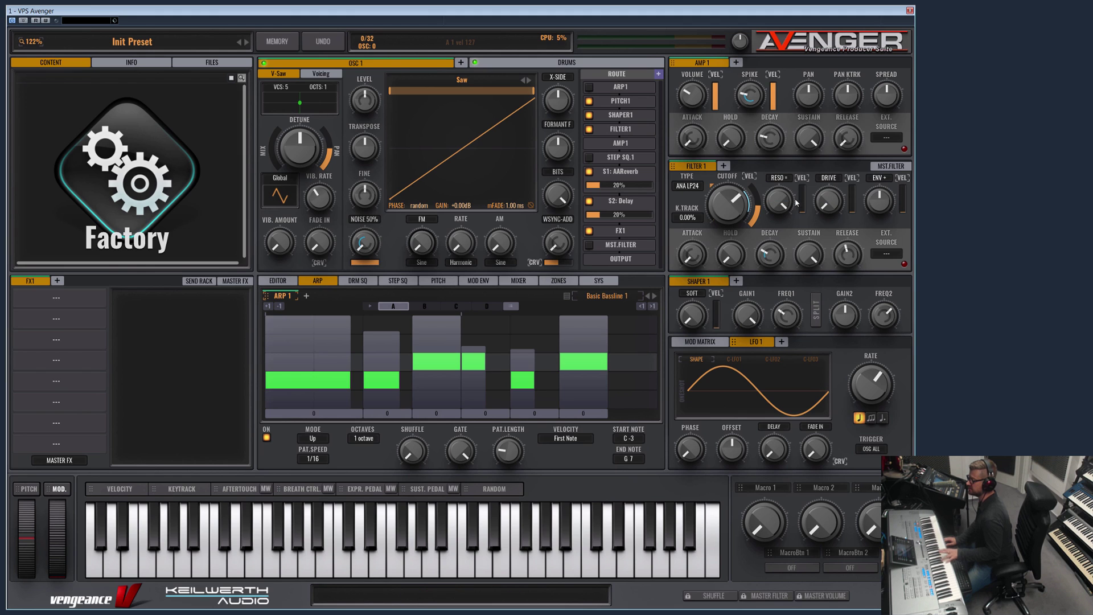
left_click_drag(795, 205, 788, 175)
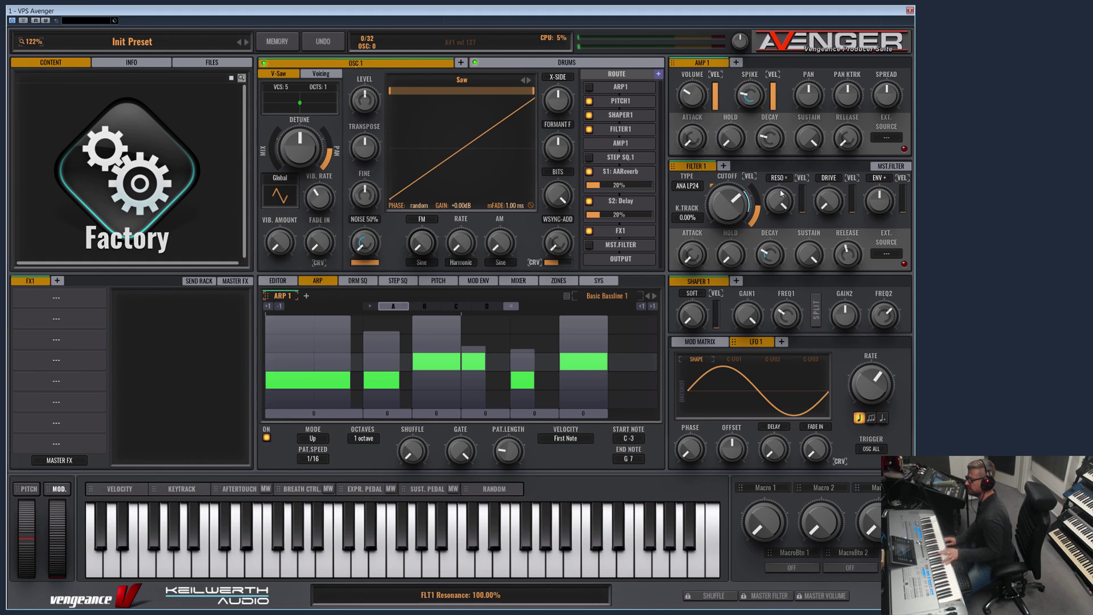
mouse_move(781, 203)
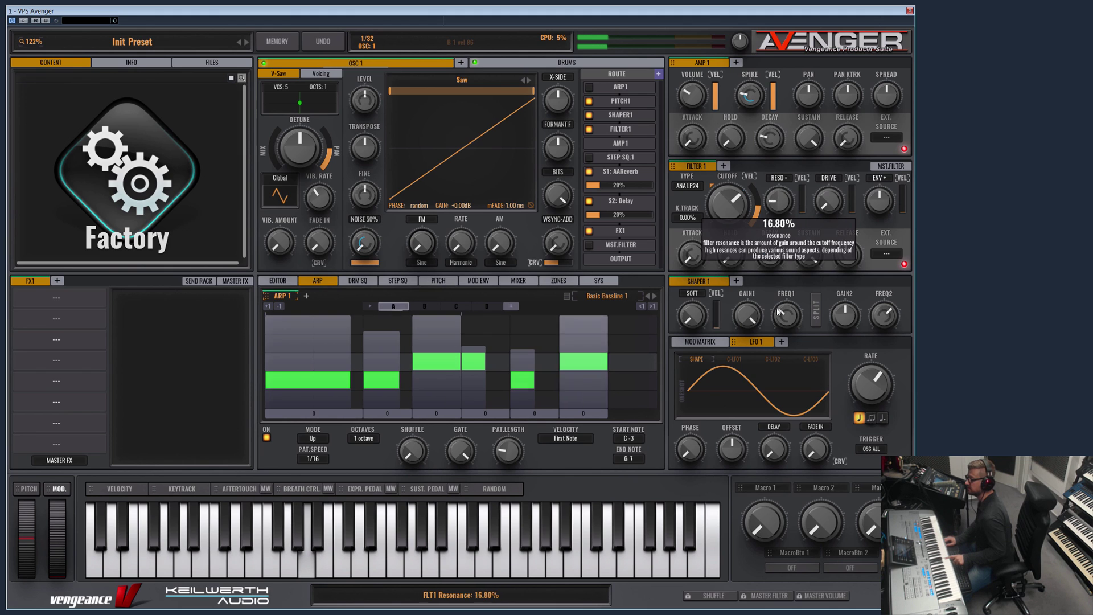
left_click(781, 179)
left_click(783, 187)
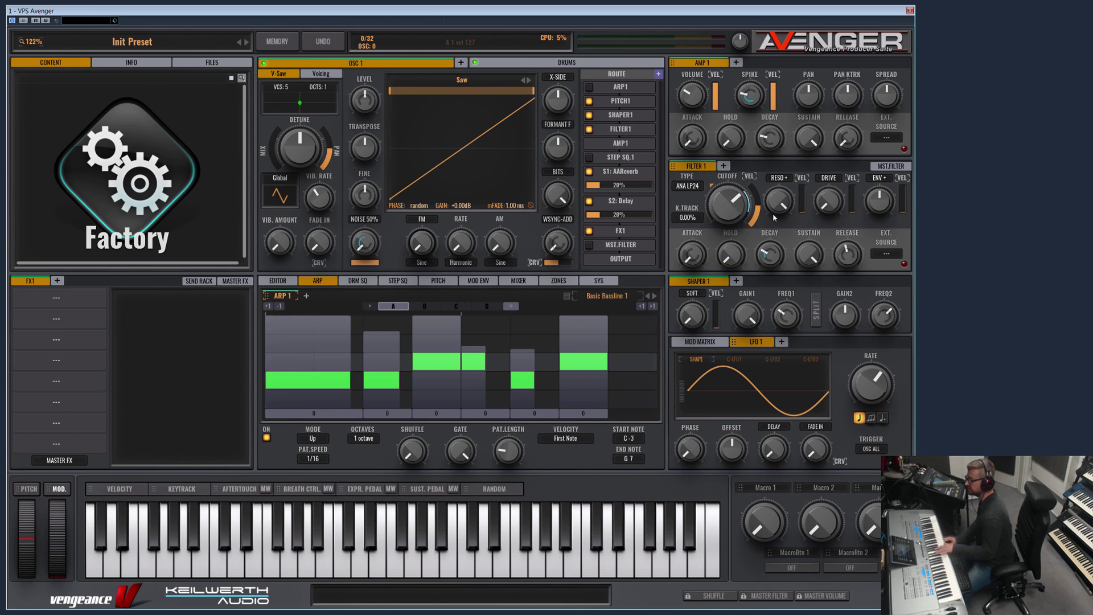
Step: Audition Filter 1's drive up to 300% and switch it to the oversampled drive mode
mouse_move(735, 199)
left_mouse_down()
mouse_move(737, 235)
mouse_move(735, 205)
left_mouse_up()
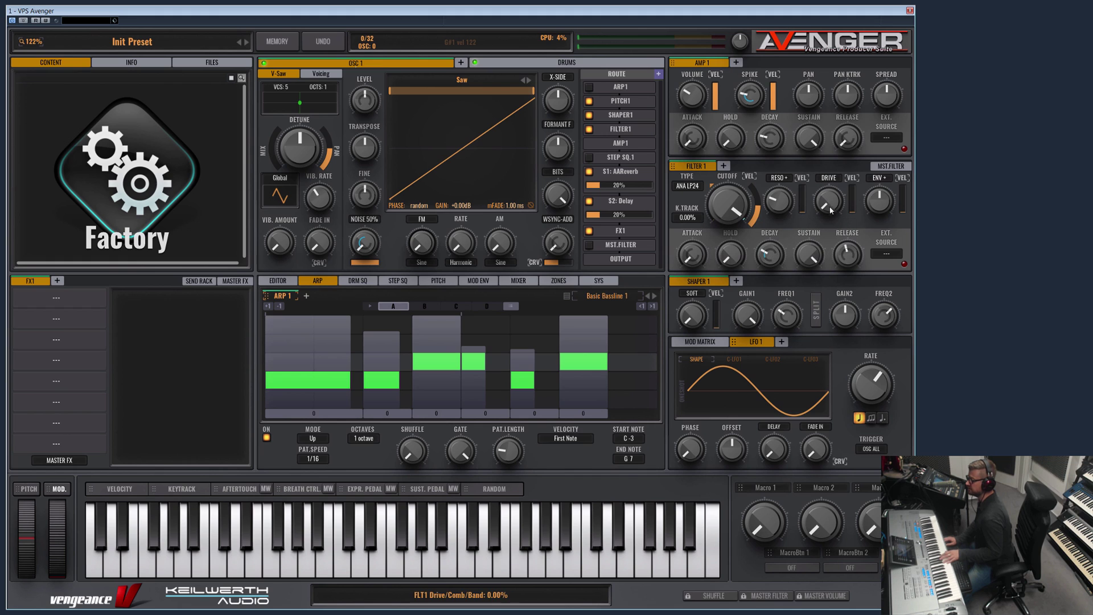
mouse_move(732, 198)
left_mouse_down()
mouse_move(733, 210)
mouse_move(732, 183)
mouse_move(732, 197)
left_mouse_up()
left_click_drag(827, 201, 826, 263)
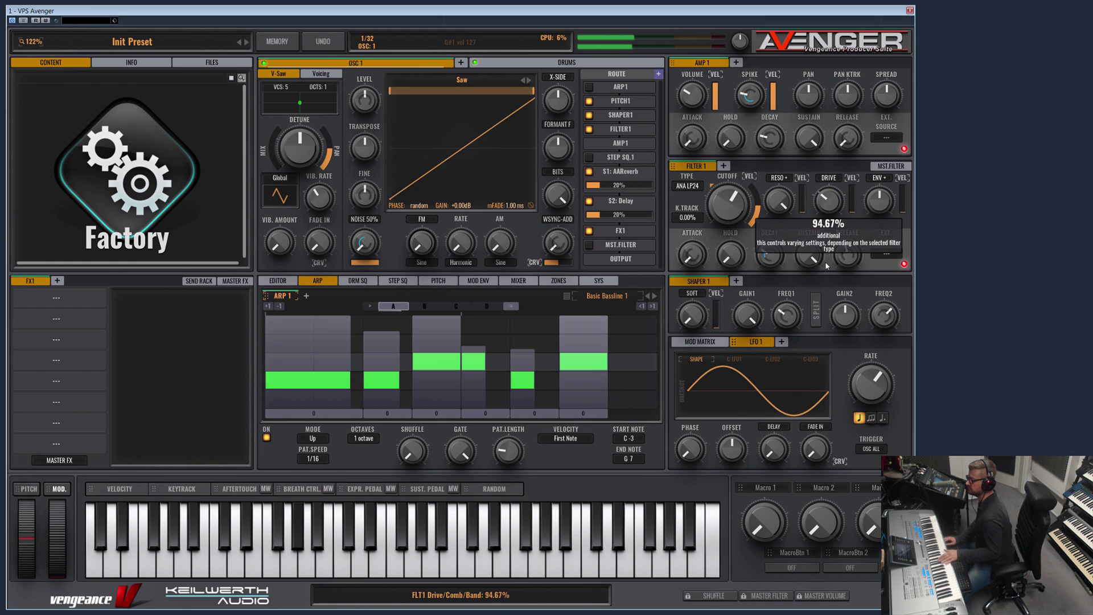
left_click(830, 178)
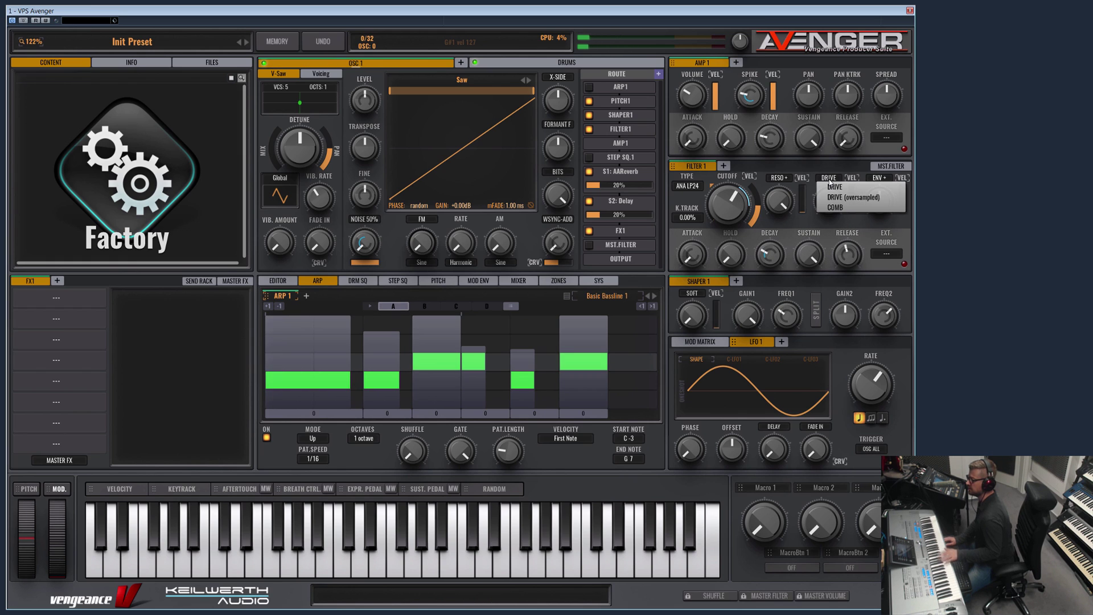
left_click(877, 198)
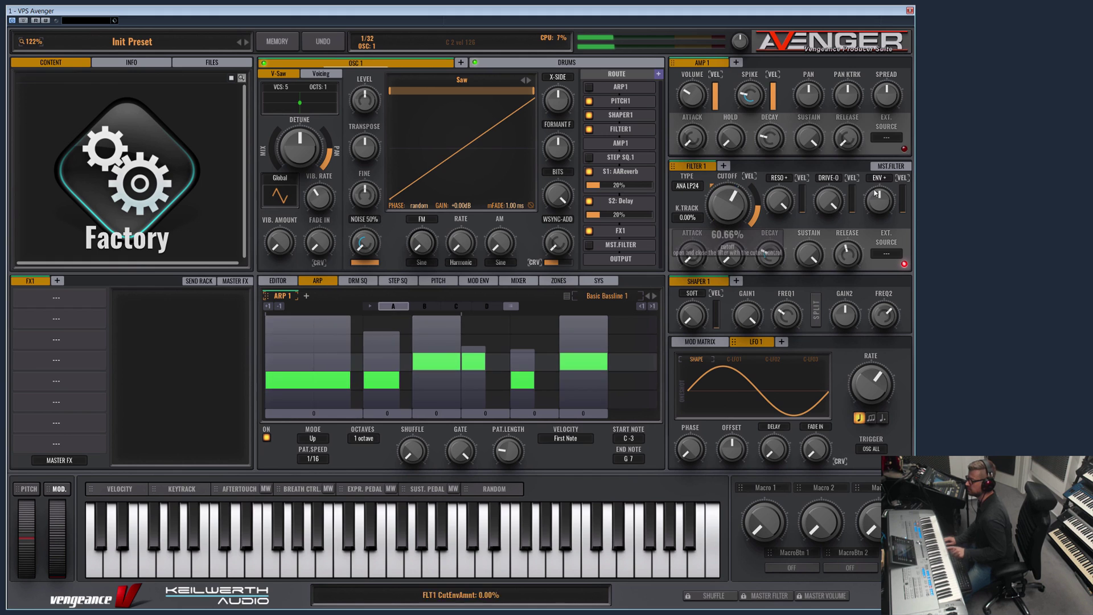
Step: Audition Filter 1's cutoff envelope with zero sustain and a slightly longer decay, and return the envelope amount to 0%
left_click_drag(880, 201, 884, 160)
left_click_drag(730, 202, 730, 257)
left_click_drag(804, 258, 781, 320)
left_click_drag(770, 255, 739, 166)
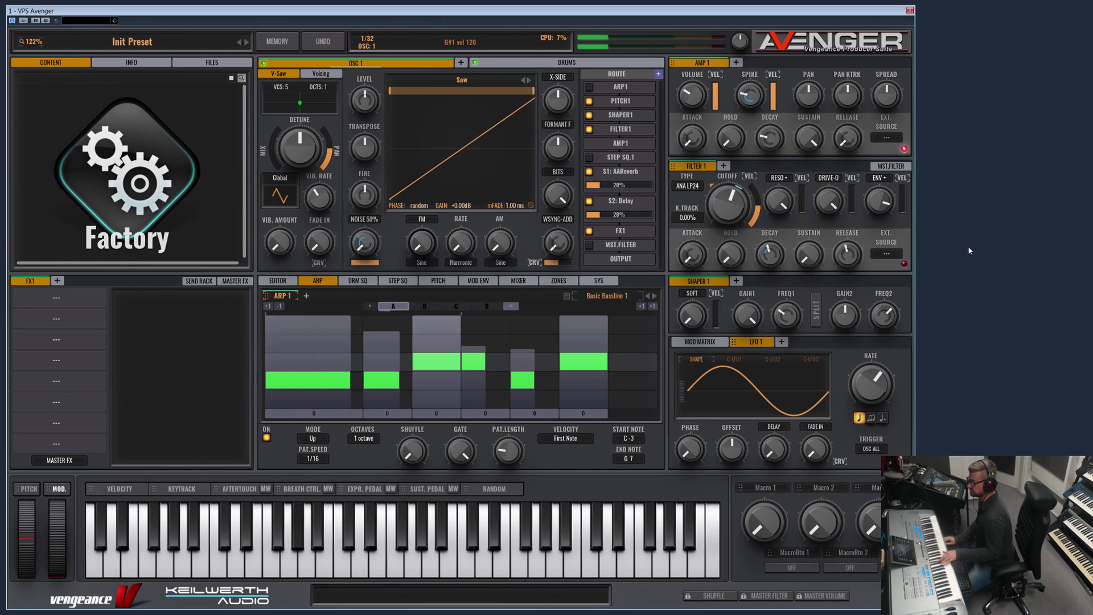
left_click_drag(876, 196, 883, 220)
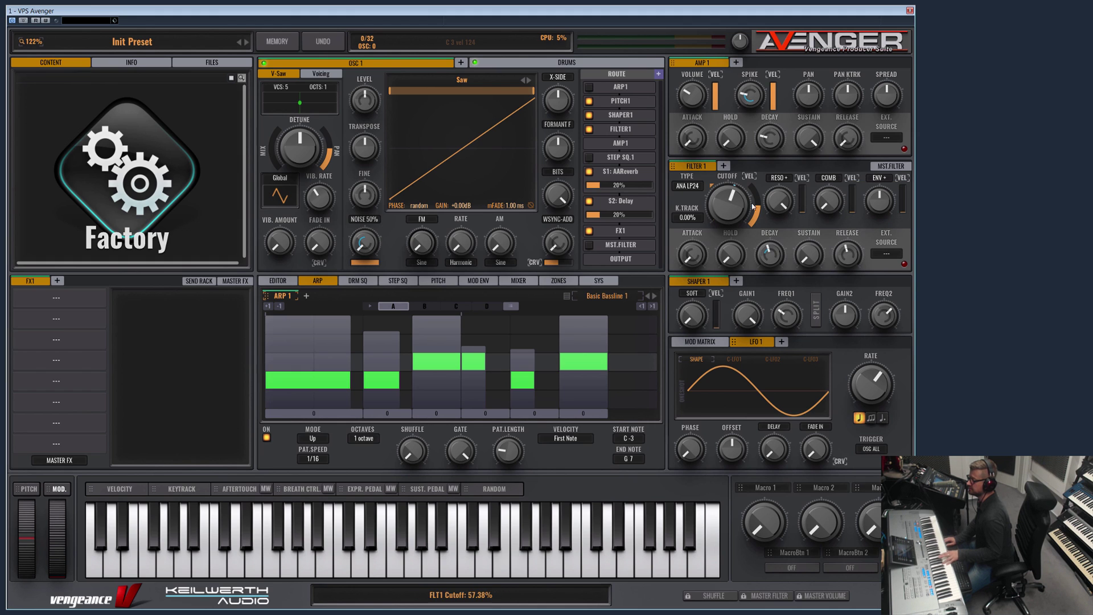
Step: Switch Filter 1's drive control to COMB and audition the comb amount with lower resonance and the cutoff fully open
left_click_drag(779, 202, 777, 285)
left_click_drag(733, 206, 741, 117)
left_click_drag(829, 200, 882, 97)
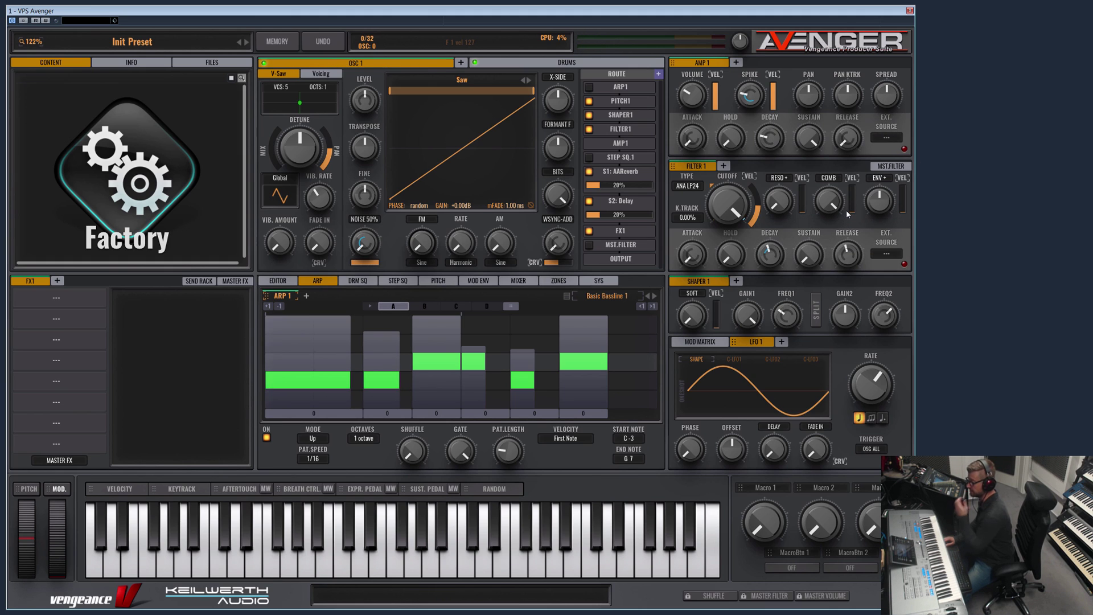
left_click_drag(820, 219, 851, 205)
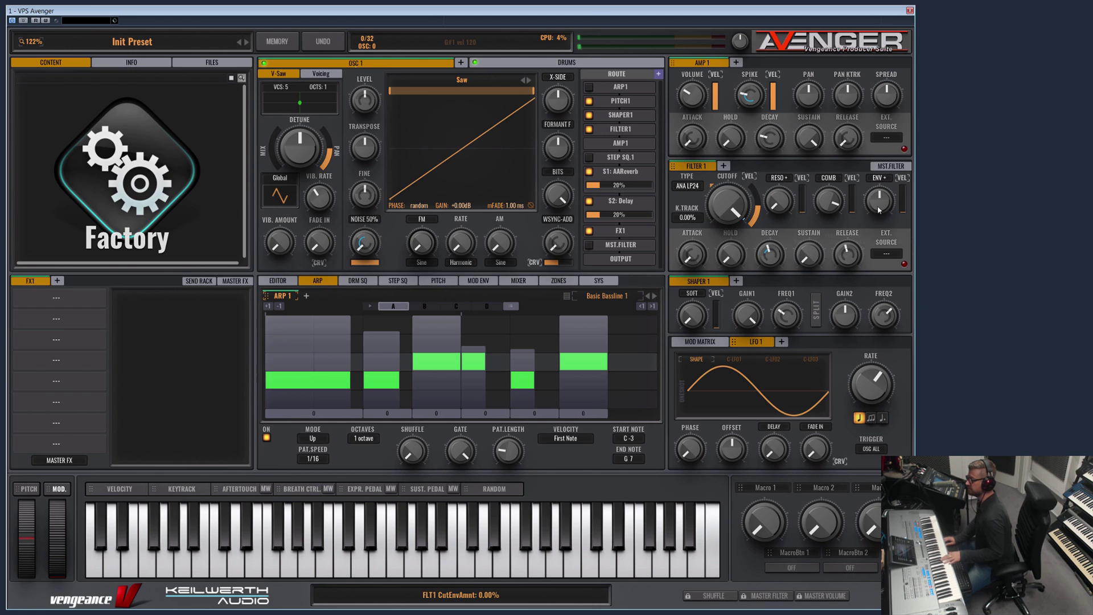
Step: Modulate the comb sound with a full cutoff envelope amount, a lower cutoff and a longer envelope decay
left_click_drag(891, 185, 894, 169)
left_click_drag(735, 228, 735, 230)
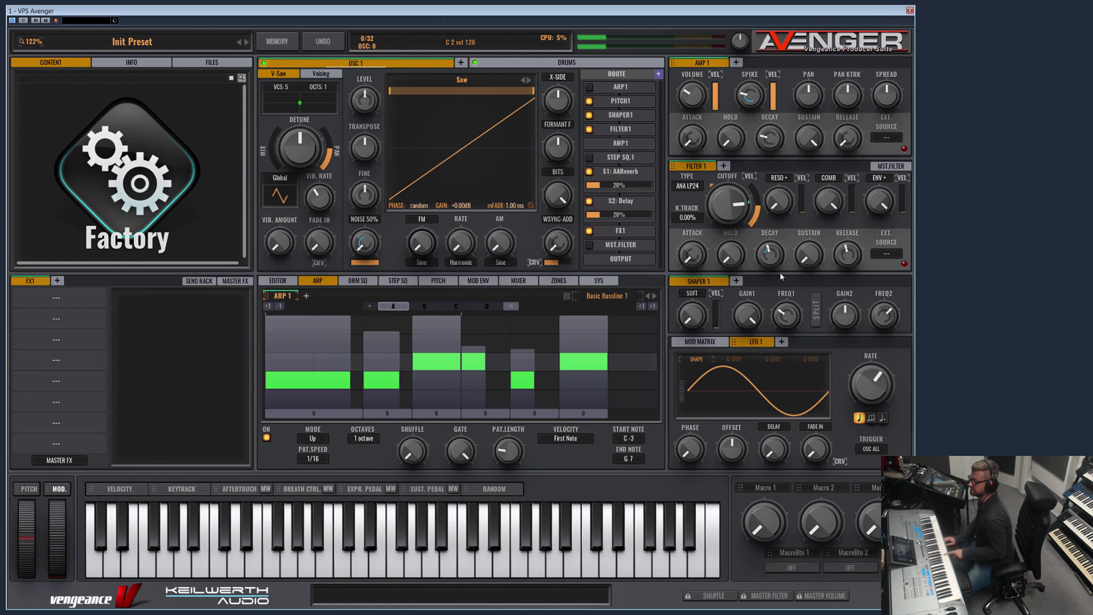
mouse_move(770, 254)
left_mouse_down()
mouse_move(779, 290)
mouse_move(785, 223)
mouse_move(780, 237)
left_mouse_up()
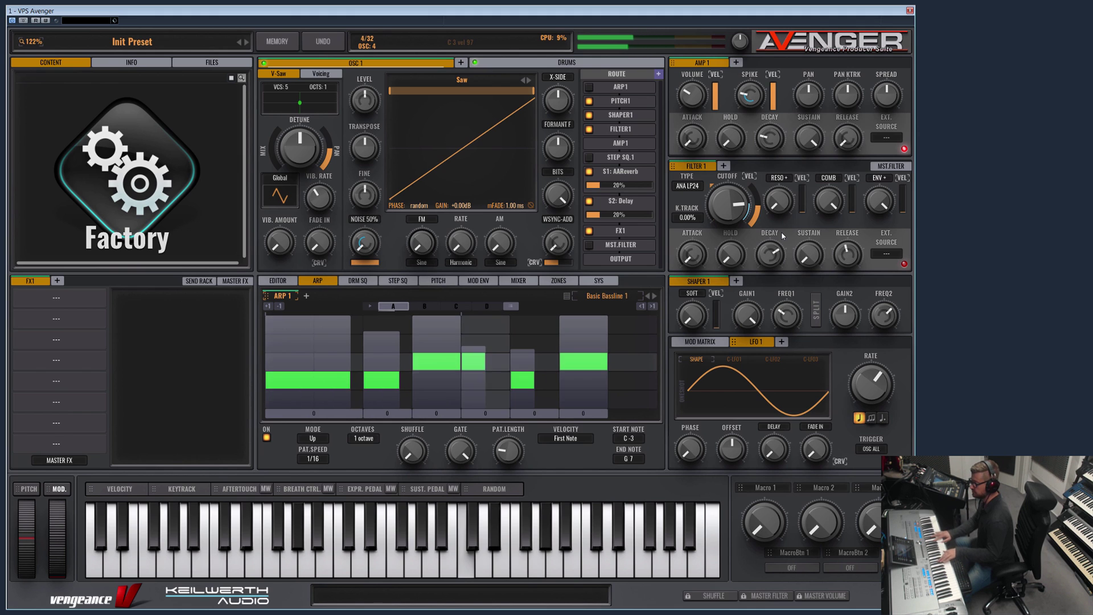
Step: Lower Filter 1's cutoff, switch its type to the PXL LP24 low-pass and audition the resonance
left_click_drag(728, 204, 726, 290)
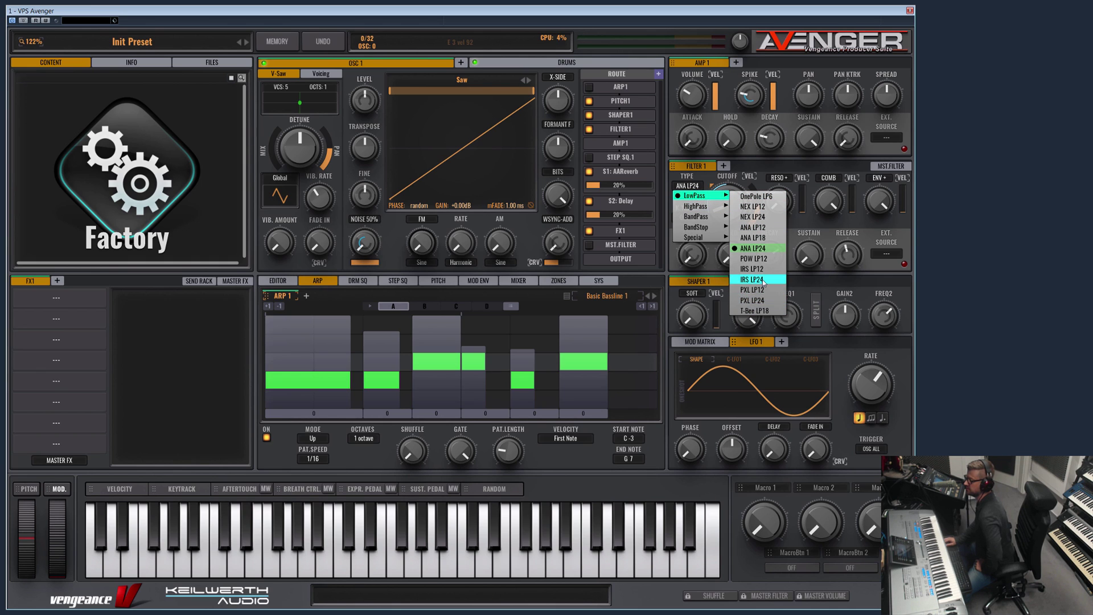
left_click(761, 301)
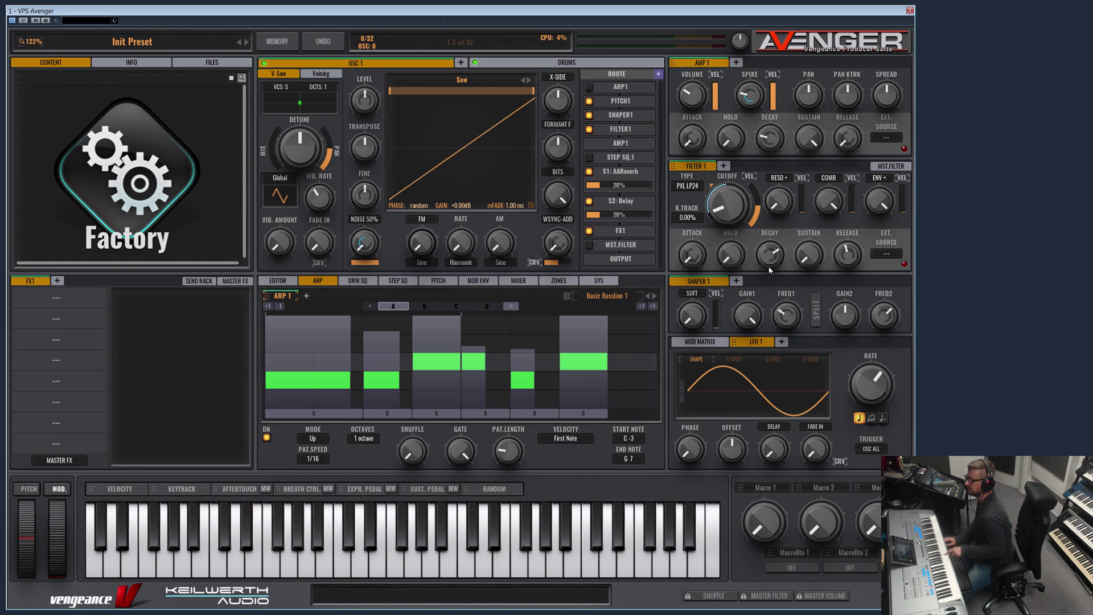
left_click_drag(778, 200, 838, 199)
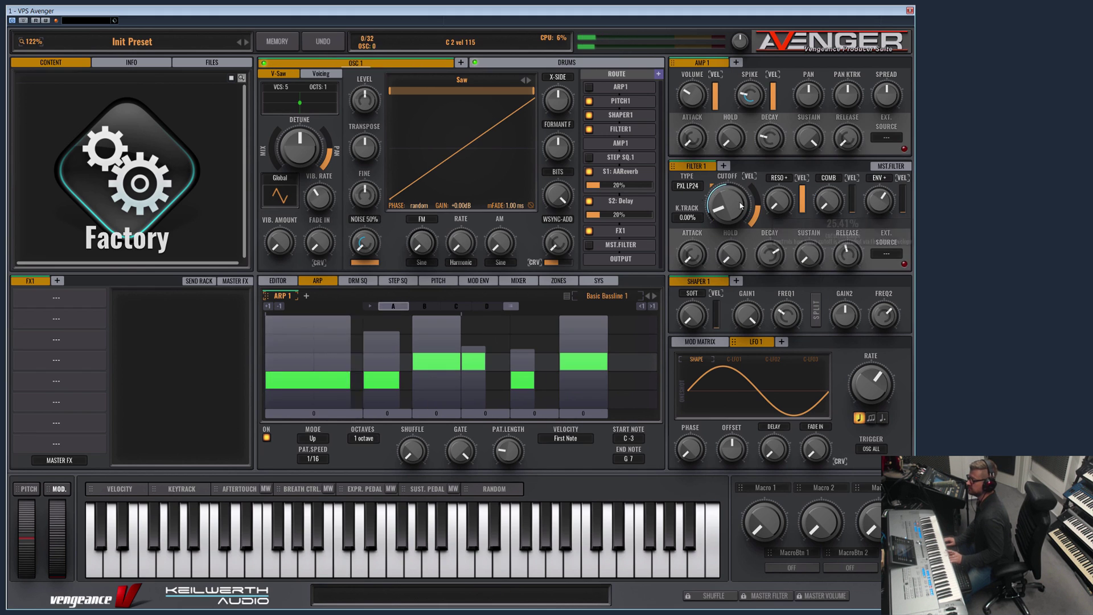
Step: Switch Filter 1 to the ANA HP24 high-pass and audition its cutoff and resonance
left_click(688, 188)
mouse_move(707, 206)
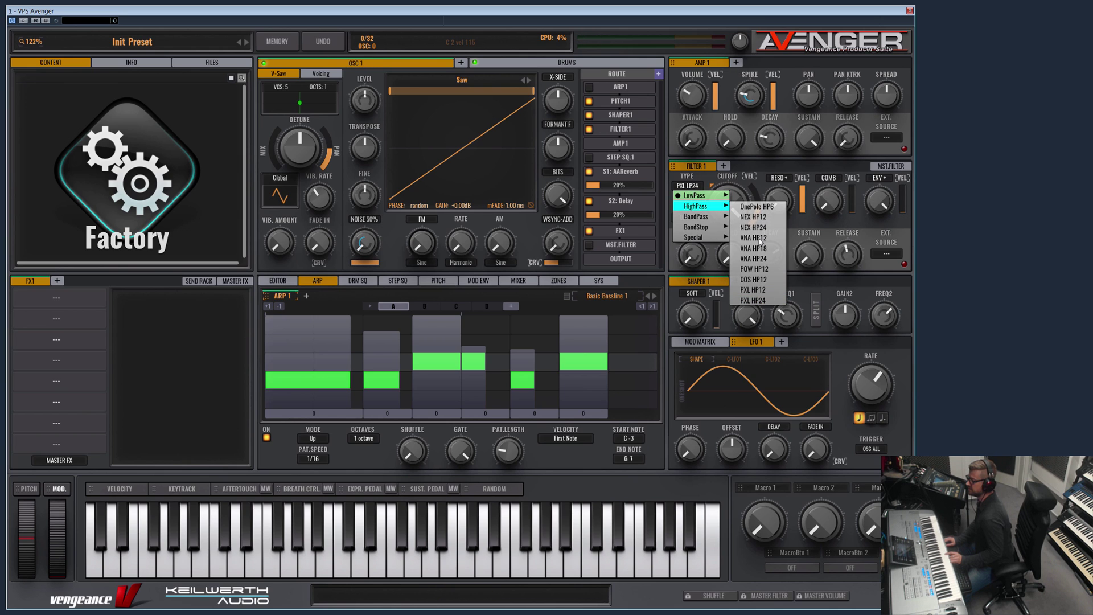
left_click(752, 259)
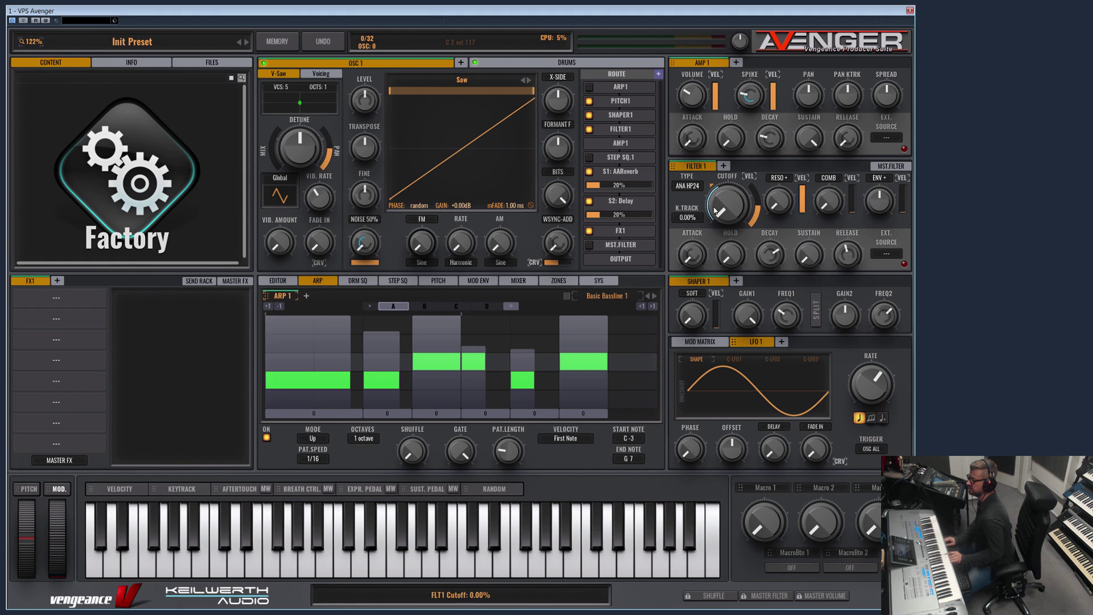
left_click_drag(778, 200, 784, 168)
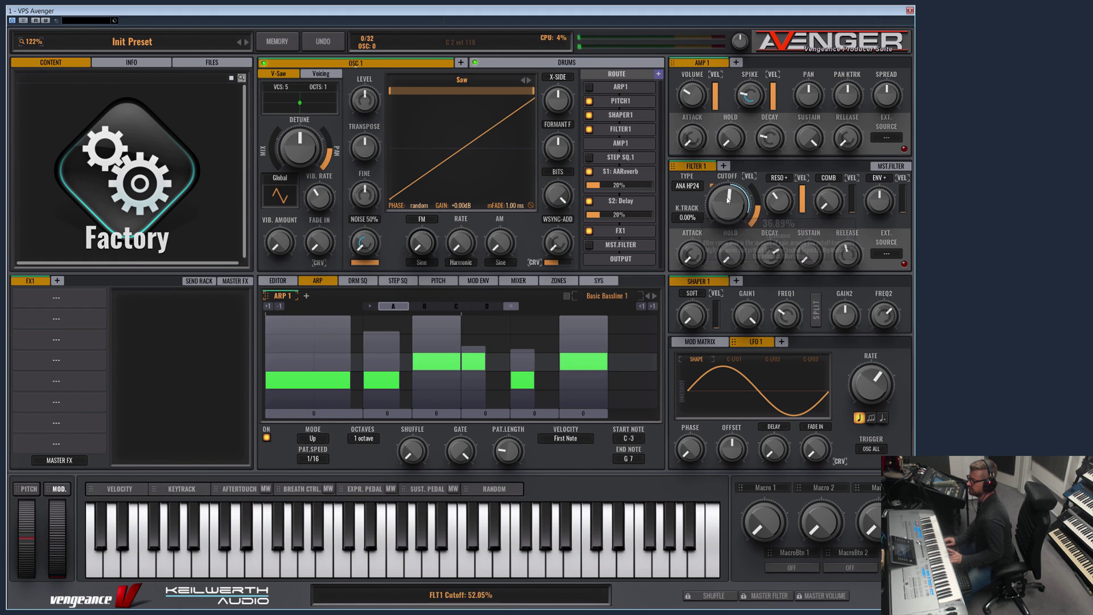
left_click_drag(725, 251, 727, 192)
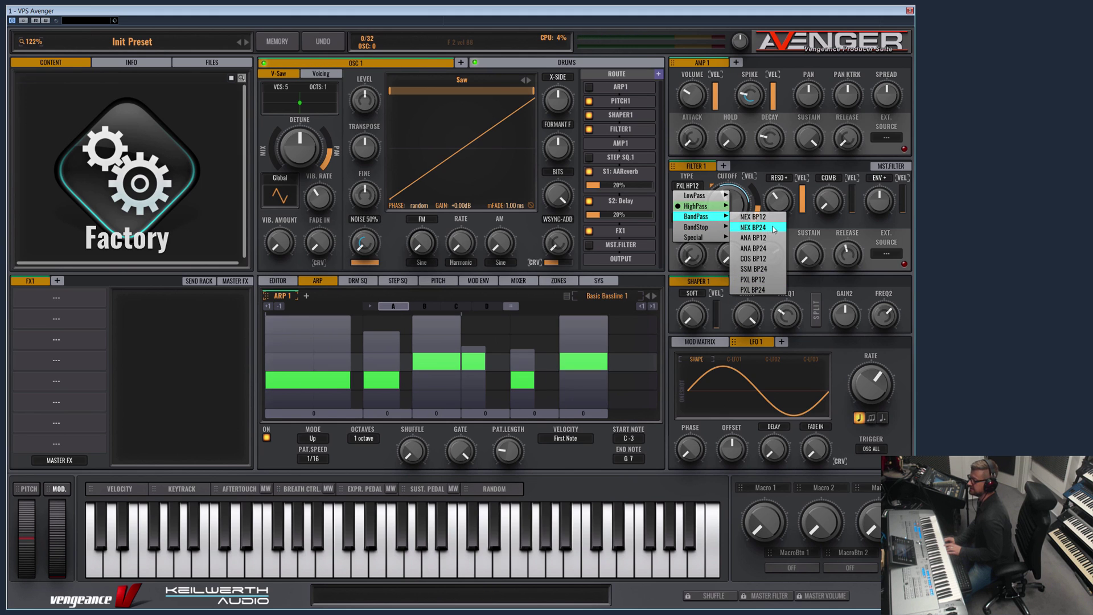
Step: Switch Filter 1 to the ANA BP24 band-pass, turning its comb amount down and adjusting the resonance
left_click(755, 249)
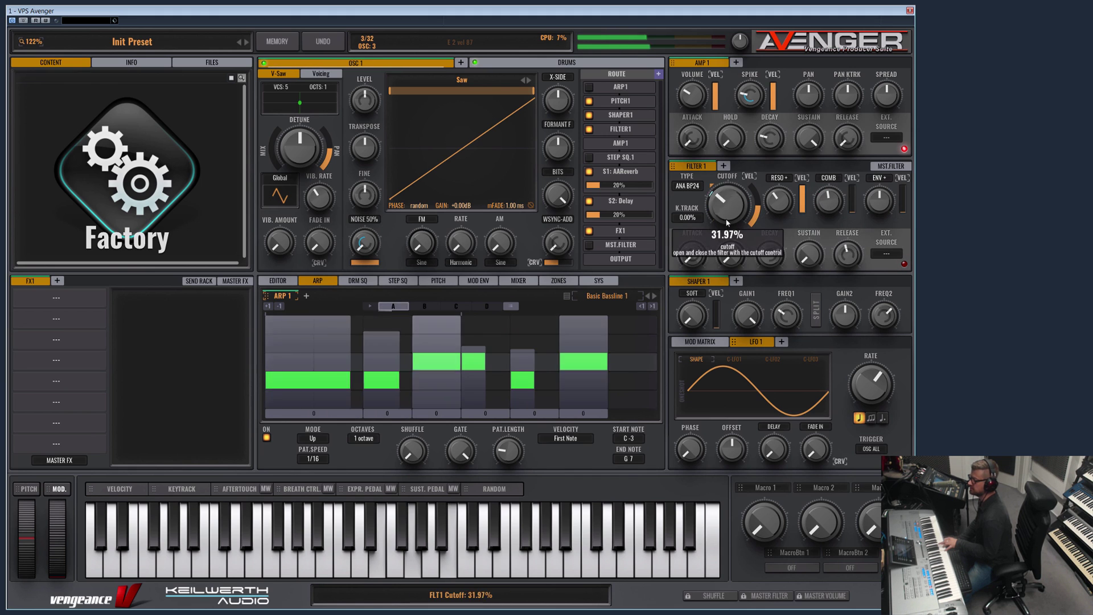
left_click_drag(846, 191, 829, 279)
left_click_drag(780, 202, 779, 228)
Step: Switch Filter 1 to the SSM BS24 band-stop and audition its band width and cutoff
left_click(690, 186)
mouse_move(700, 199)
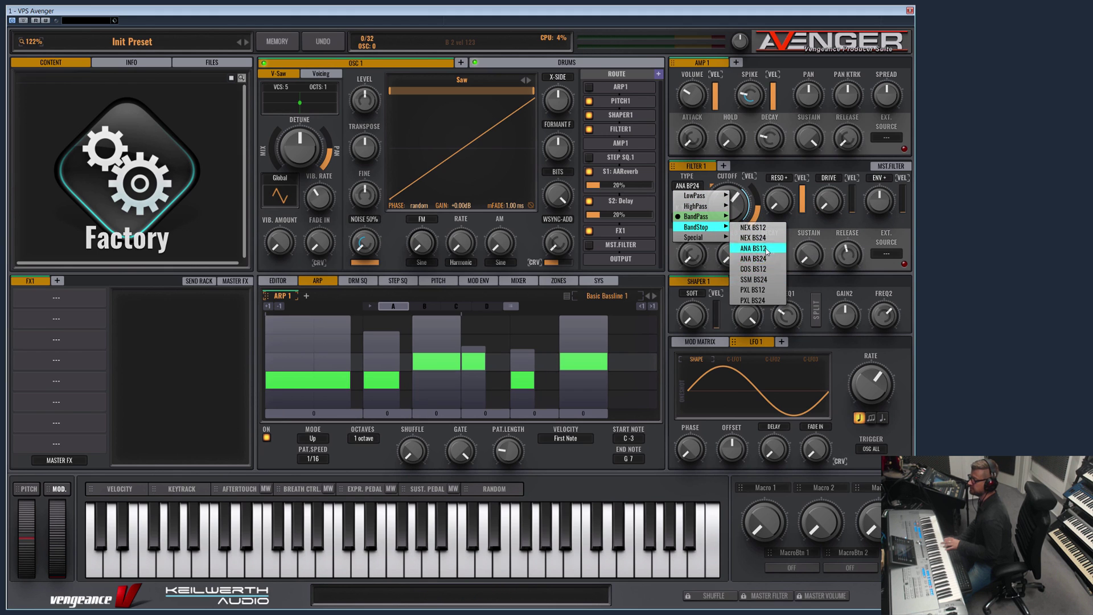
left_click(754, 279)
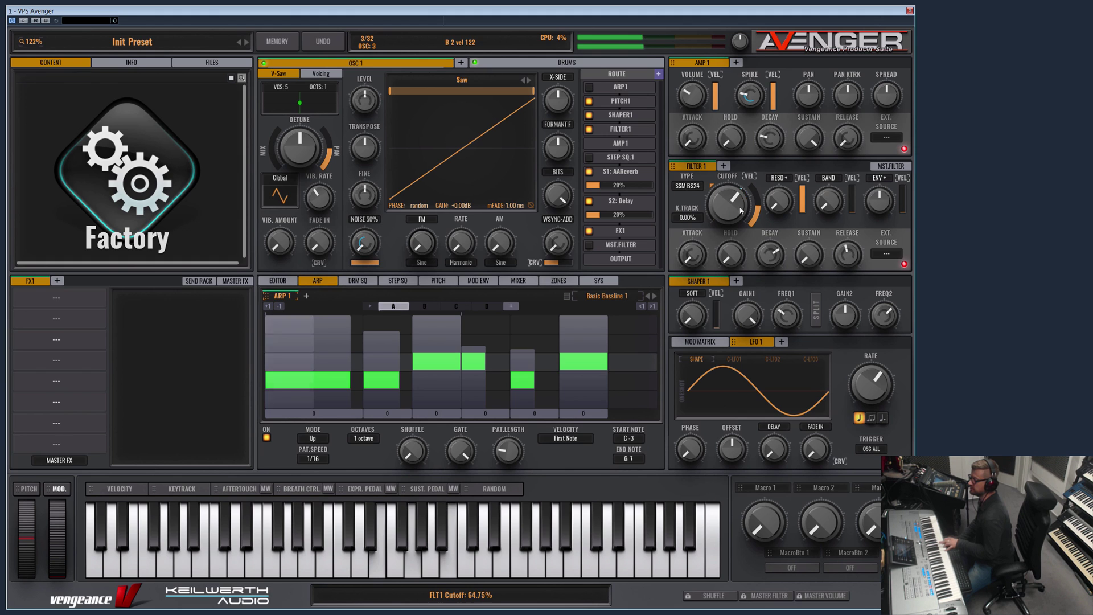
mouse_move(828, 201)
left_mouse_down()
mouse_move(832, 157)
mouse_move(825, 182)
left_mouse_up()
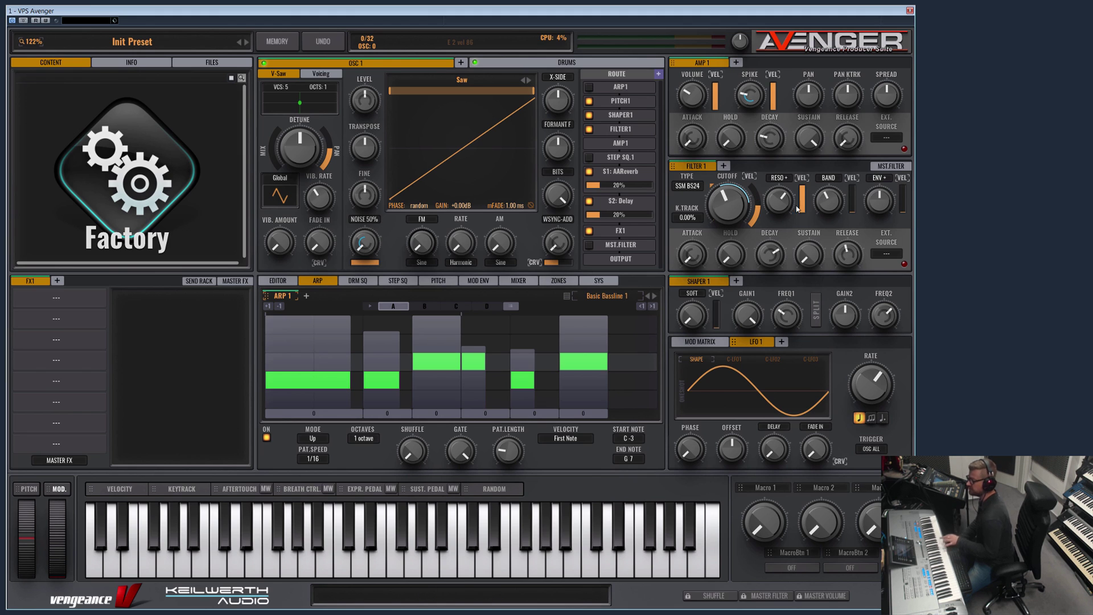
mouse_move(729, 203)
left_mouse_down()
mouse_move(748, 158)
mouse_move(755, 194)
mouse_move(755, 173)
mouse_move(709, 200)
left_mouse_up()
Step: Switch Filter 1 to the special ANA PEAK type and sweep its cutoff
mouse_move(703, 236)
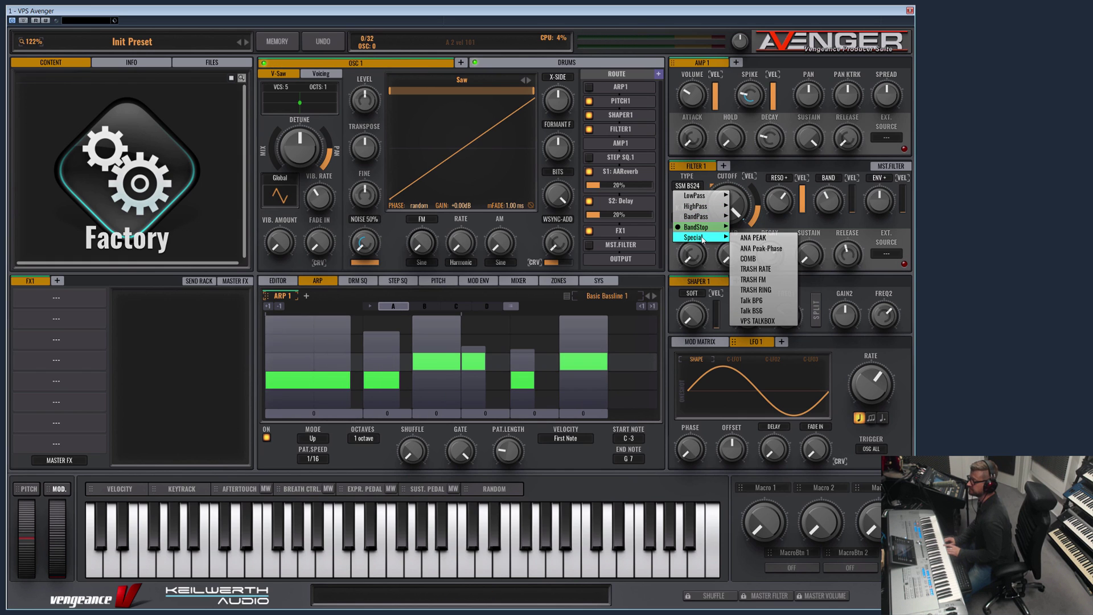
left_click(769, 240)
left_click_drag(732, 200, 742, 224)
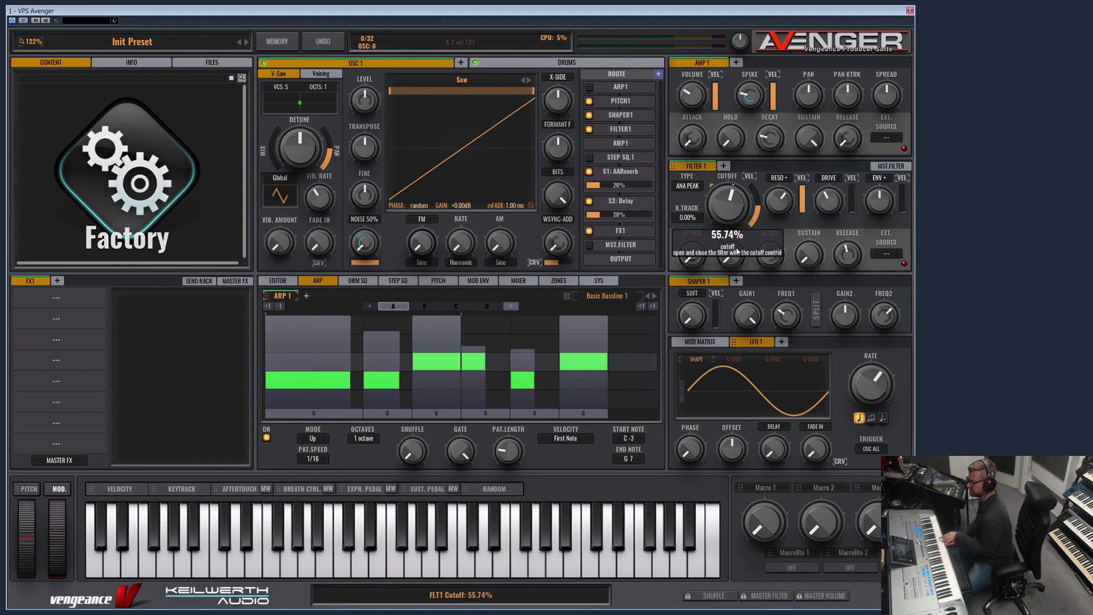
left_click_drag(736, 255, 755, 228)
Step: Switch Filter 1 to the special COMB type and sweep its cutoff, raising the polarity from low to full
left_click(691, 187)
mouse_move(709, 243)
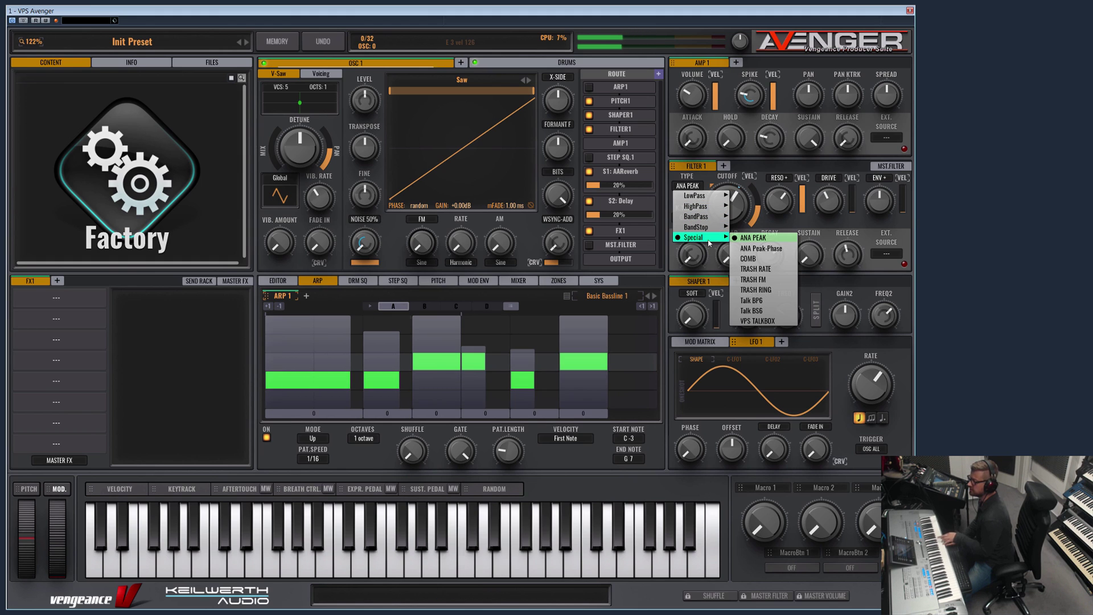
left_click(760, 261)
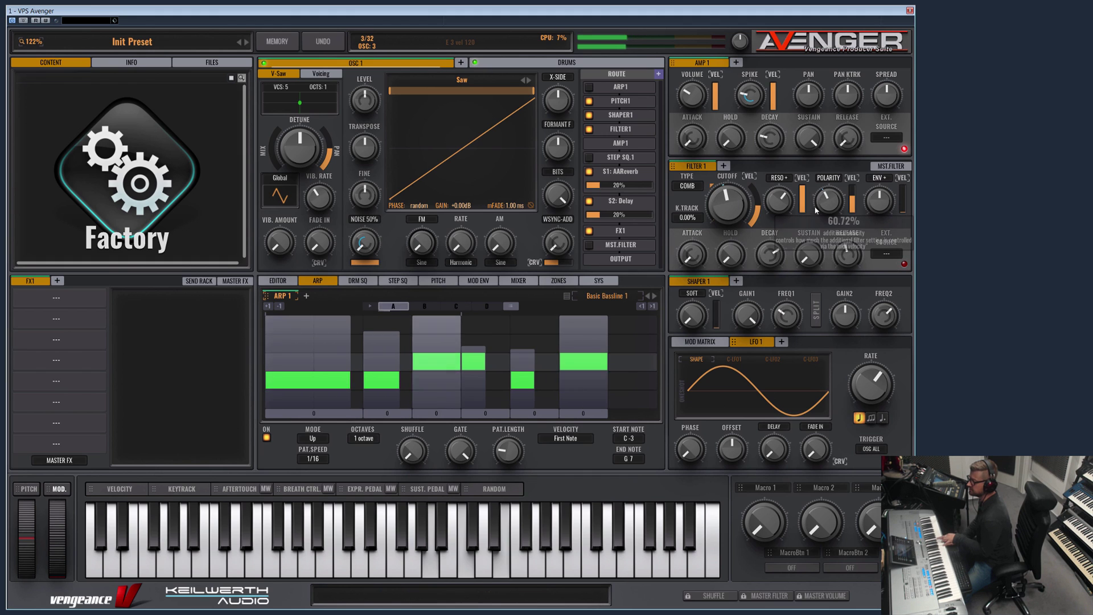
left_click_drag(852, 200, 831, 220)
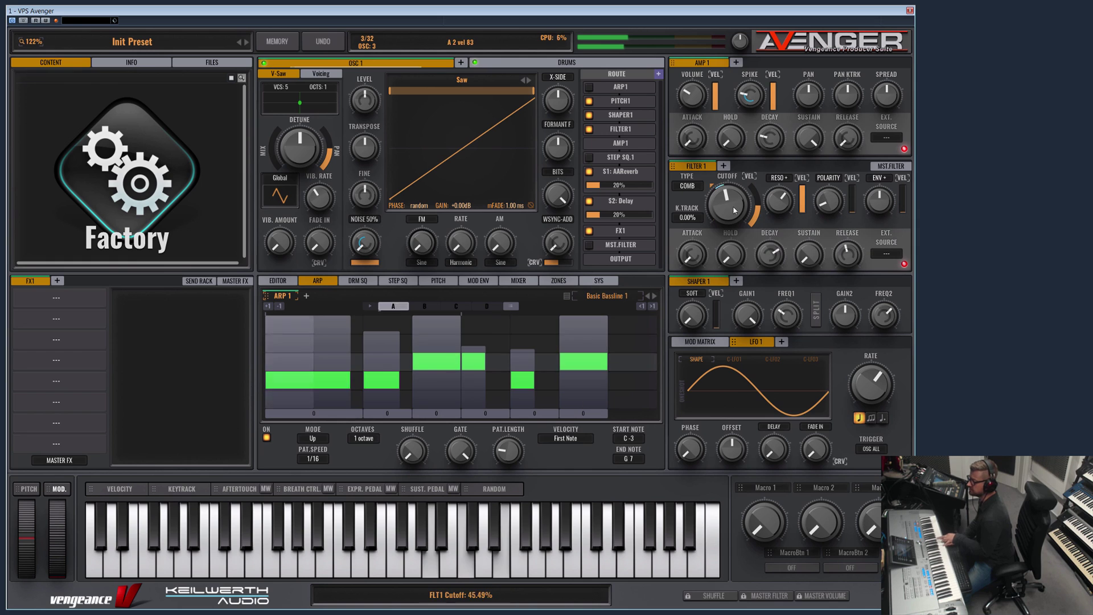
left_click_drag(739, 204, 744, 158)
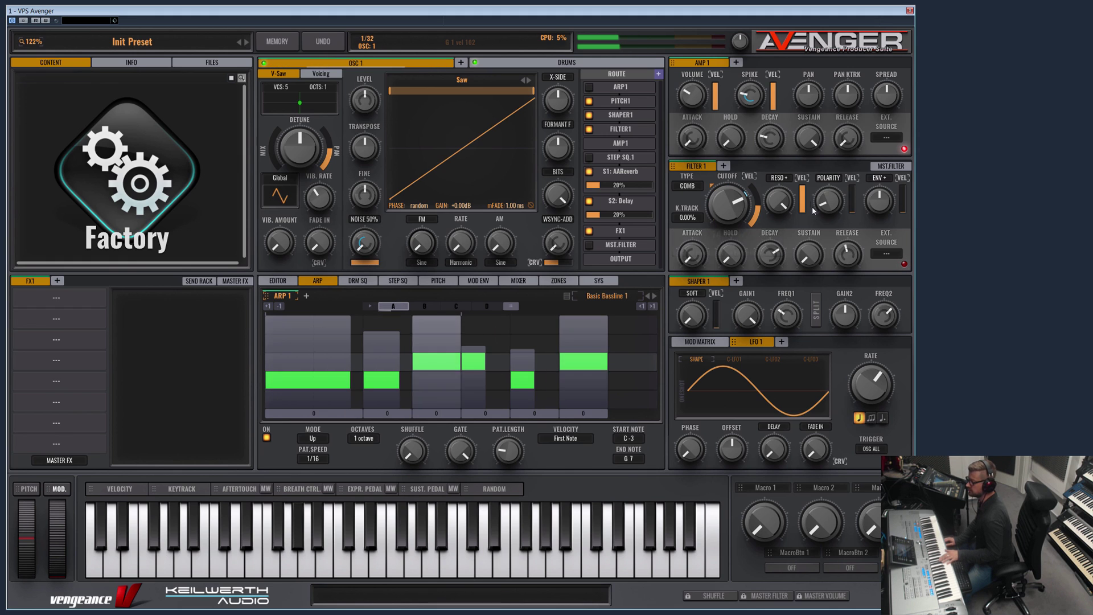
left_click_drag(828, 200, 837, 105)
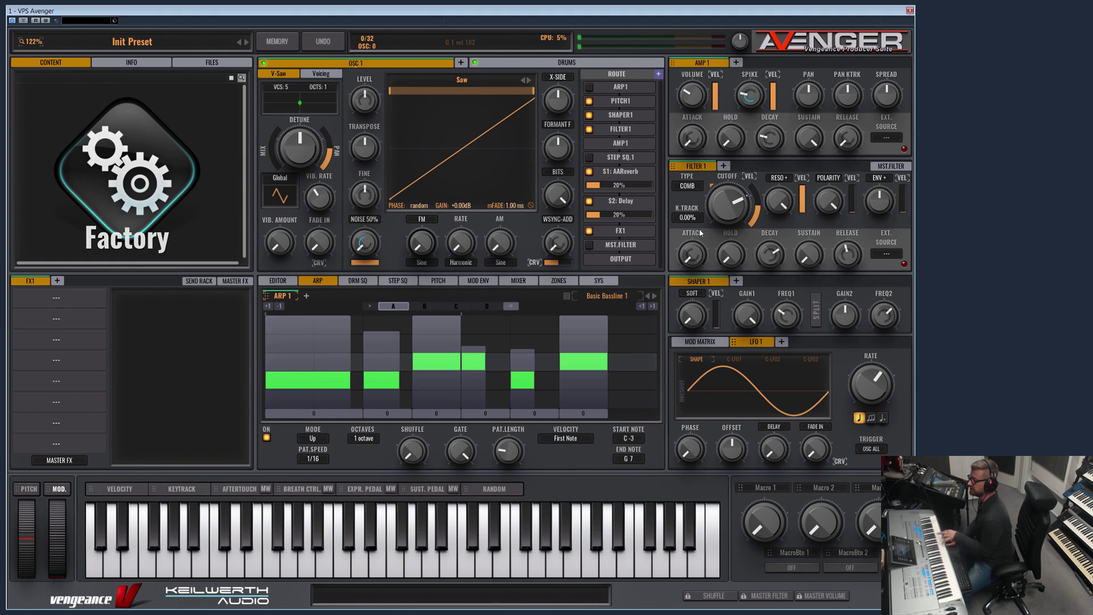
left_click_drag(728, 203, 712, 265)
Step: Switch Filter 1 to the special TRASH RATE type and sweep its cutoff
left_click(688, 186)
mouse_move(703, 239)
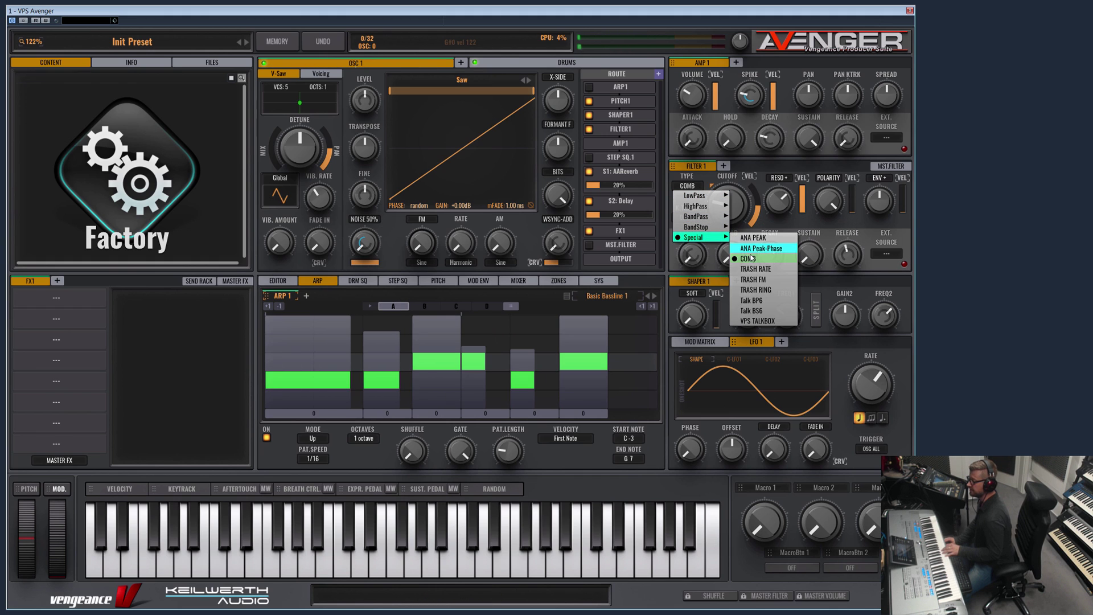
left_click(771, 270)
mouse_move(734, 212)
left_mouse_down()
mouse_move(726, 212)
mouse_move(742, 150)
mouse_move(742, 226)
left_mouse_up()
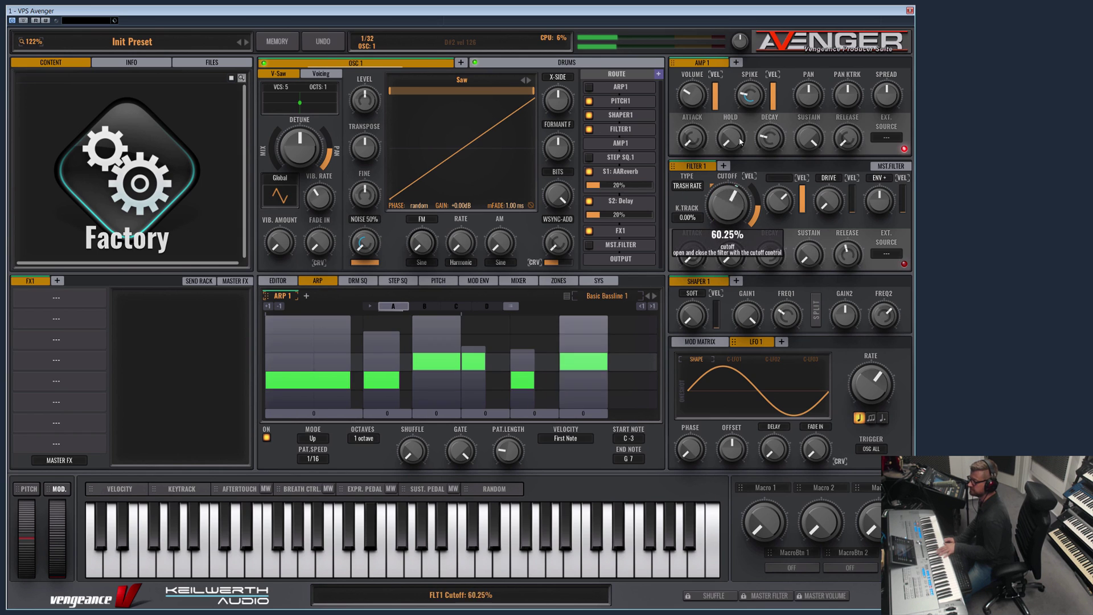
Step: Switch Filter 1 to the special TRASH FM type and sweep its cutoff
left_click(689, 187)
mouse_move(721, 242)
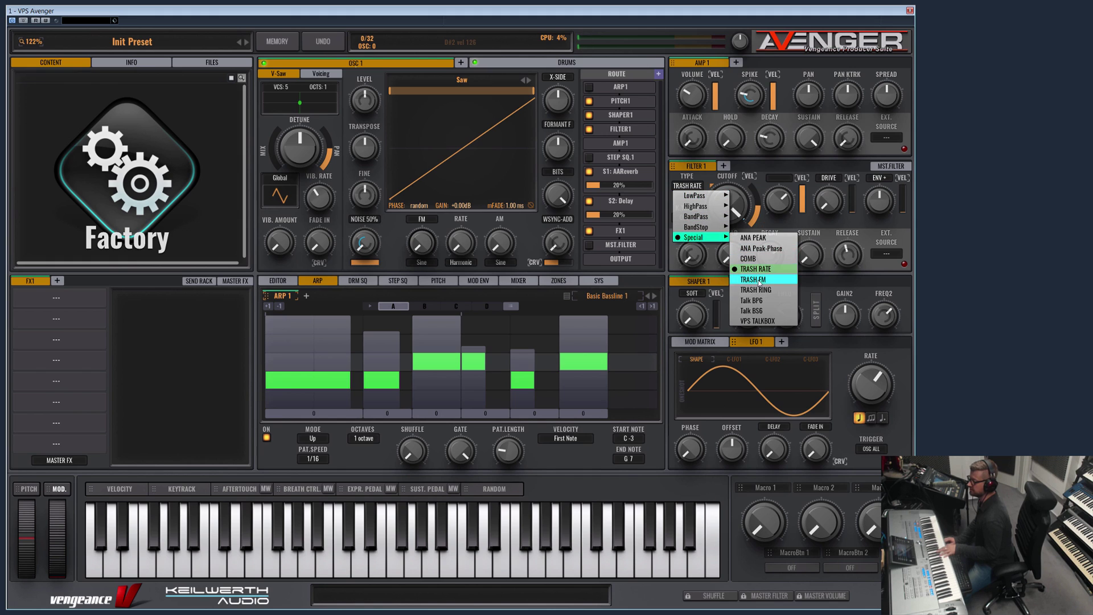
left_click_drag(733, 200, 719, 180)
Step: Switch Filter 1 to the special Talk BP6 type and audition its resonance, cutoff and band up to 239.75%
left_click(687, 185)
mouse_move(716, 239)
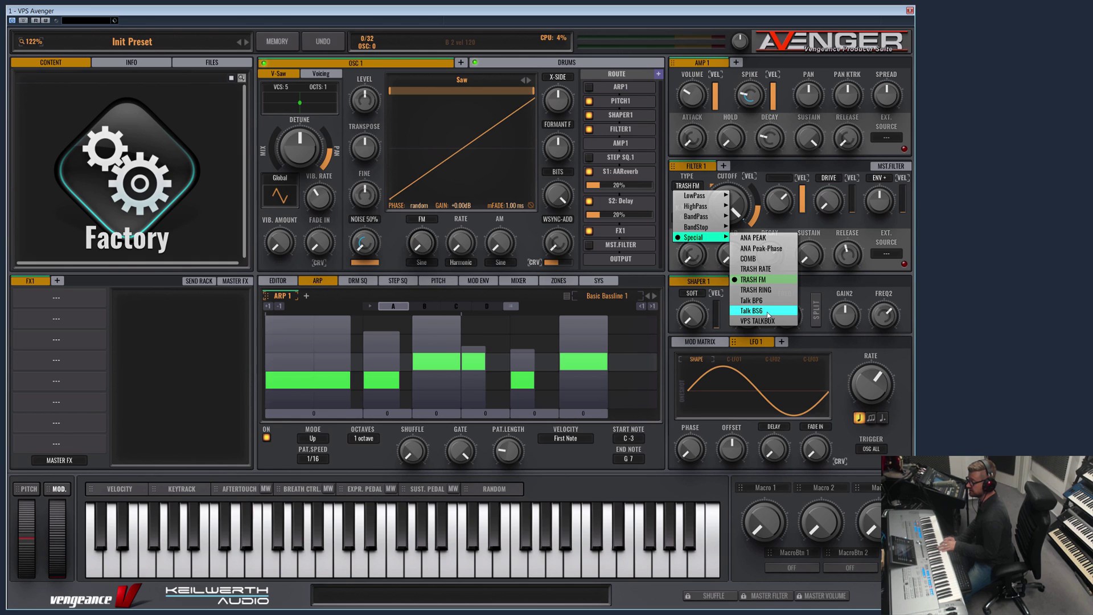
left_click(762, 303)
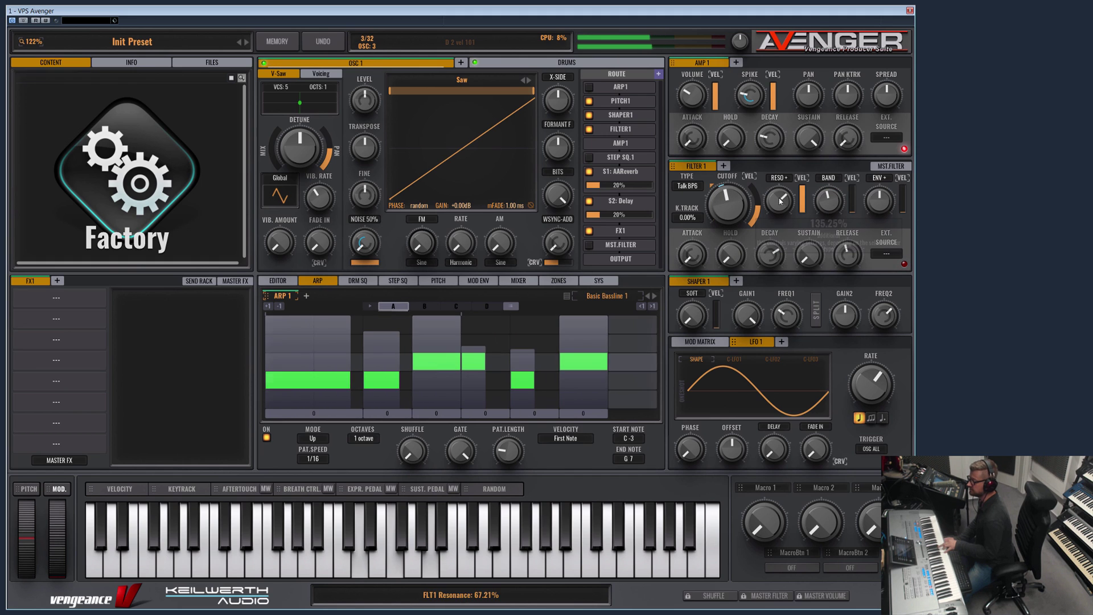
left_click_drag(779, 202, 815, 216)
mouse_move(731, 207)
left_mouse_down()
mouse_move(734, 192)
mouse_move(734, 204)
left_mouse_up()
left_click_drag(826, 215, 828, 204)
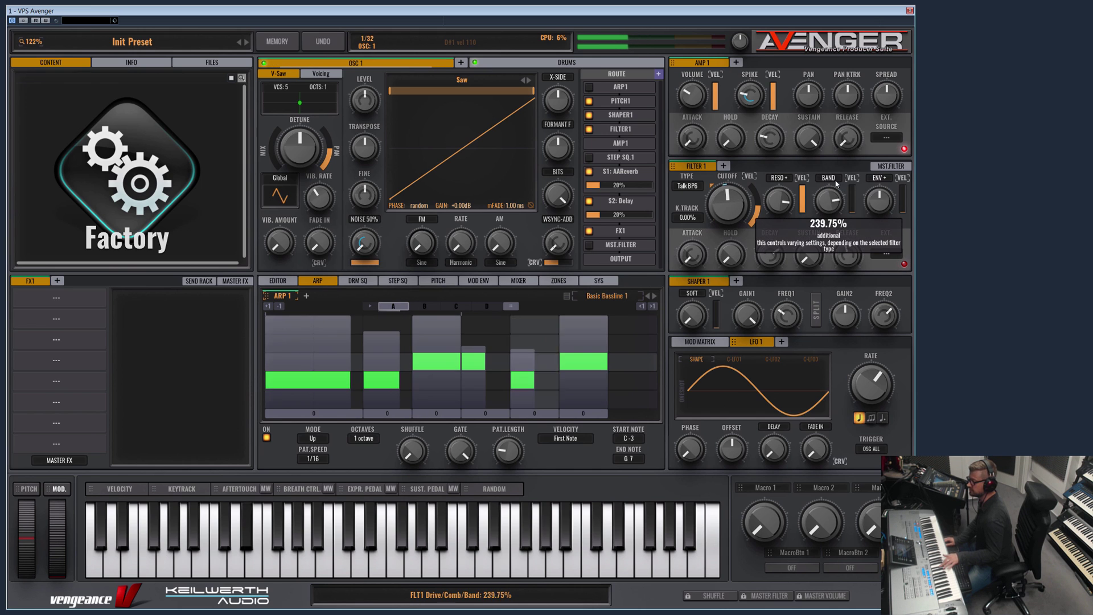
Step: Switch Filter 1 to the special Talk BS6 type and audition its cutoff and band, returning the band to 0.00%
left_click(688, 186)
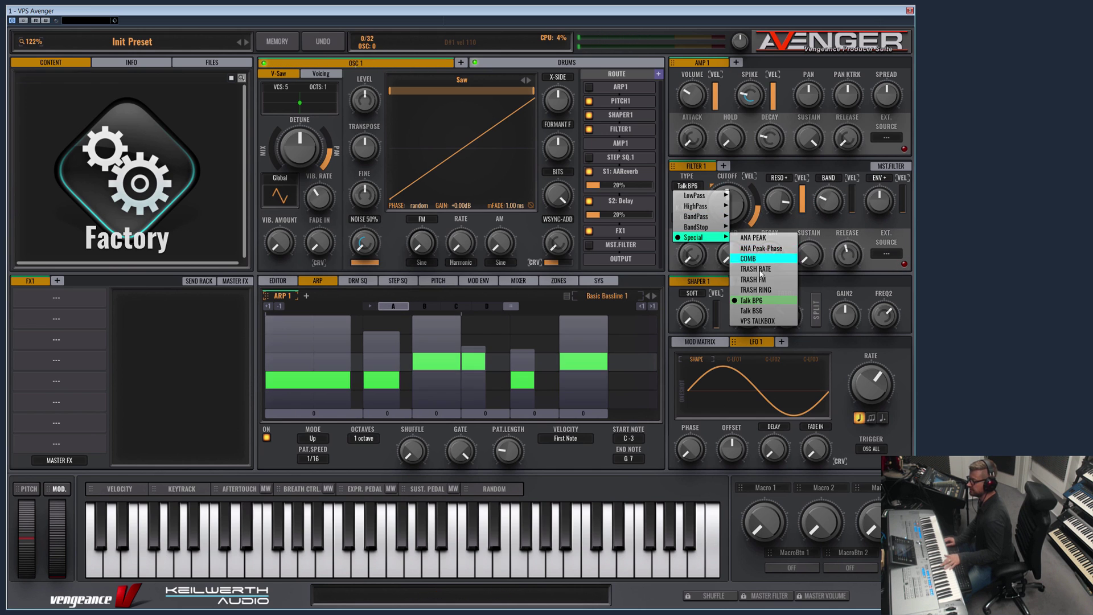
left_click(766, 315)
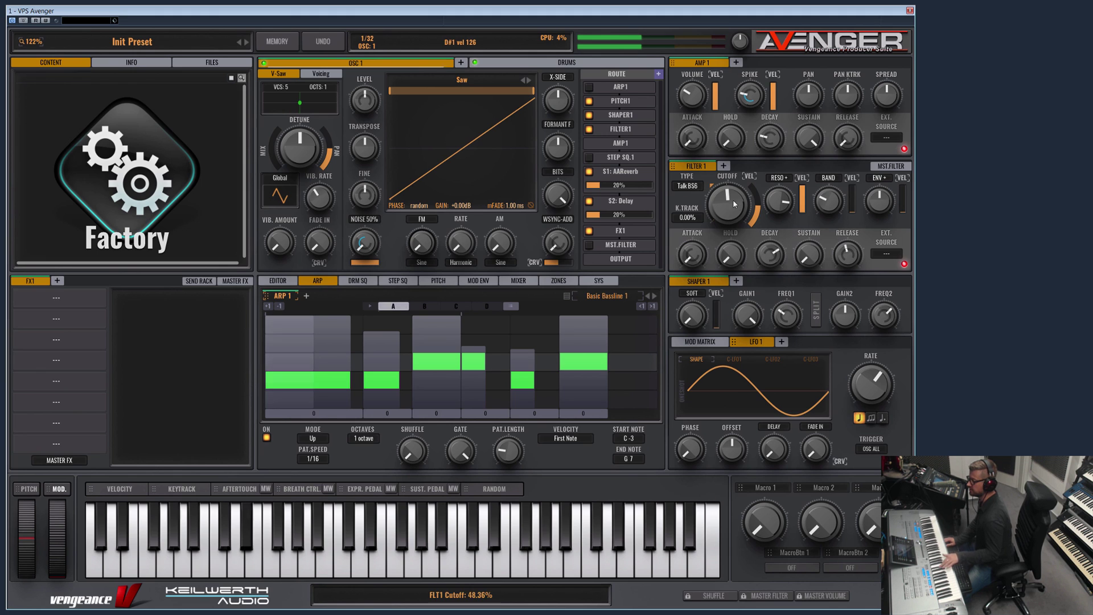
left_click_drag(827, 212, 816, 273)
left_click_drag(822, 192, 842, 223)
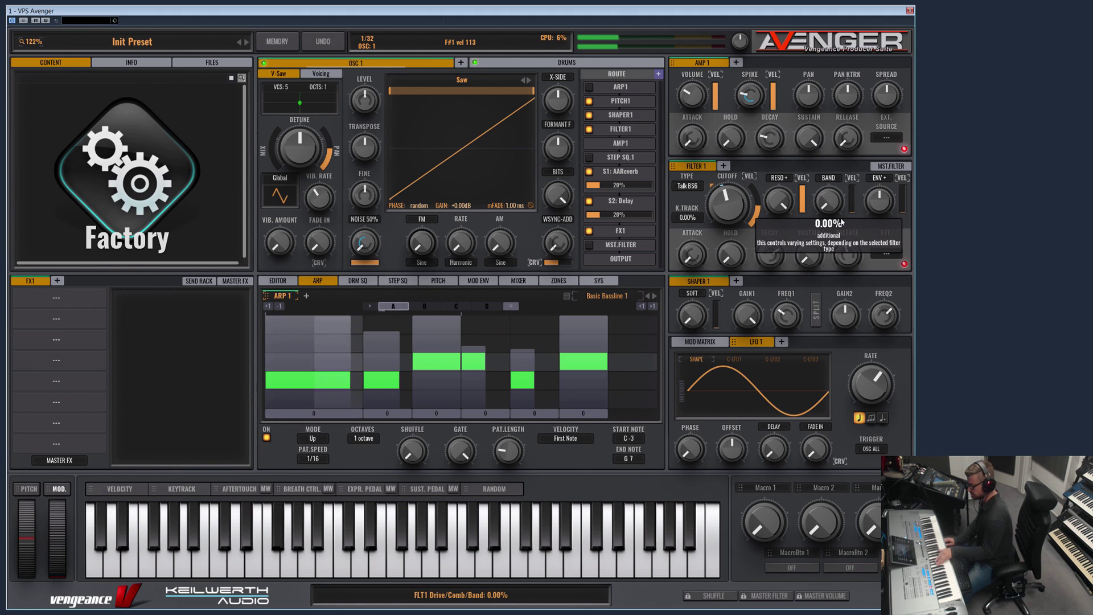
left_click_drag(842, 169, 827, 179)
Step: Switch Filter 1 to the special VPS TALKBOX type and sweep its cutoff and vowel
left_click(722, 219)
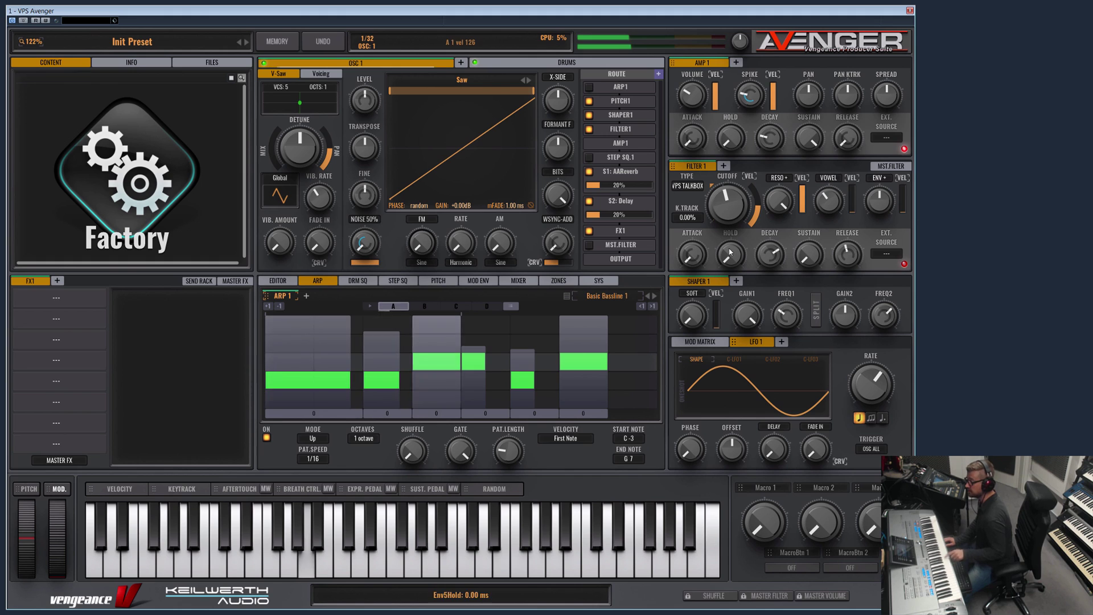
mouse_move(728, 205)
left_mouse_down()
mouse_move(728, 245)
mouse_move(728, 199)
mouse_move(729, 215)
left_mouse_up()
left_click_drag(817, 197, 783, 271)
mouse_move(733, 197)
left_mouse_down()
mouse_move(736, 157)
mouse_move(733, 249)
mouse_move(735, 208)
left_mouse_up()
Step: Switch Filter 1 to the low-pass ANA LP24 type, turn its drive down to minimum and adjust the cutoff
left_click(685, 188)
mouse_move(700, 195)
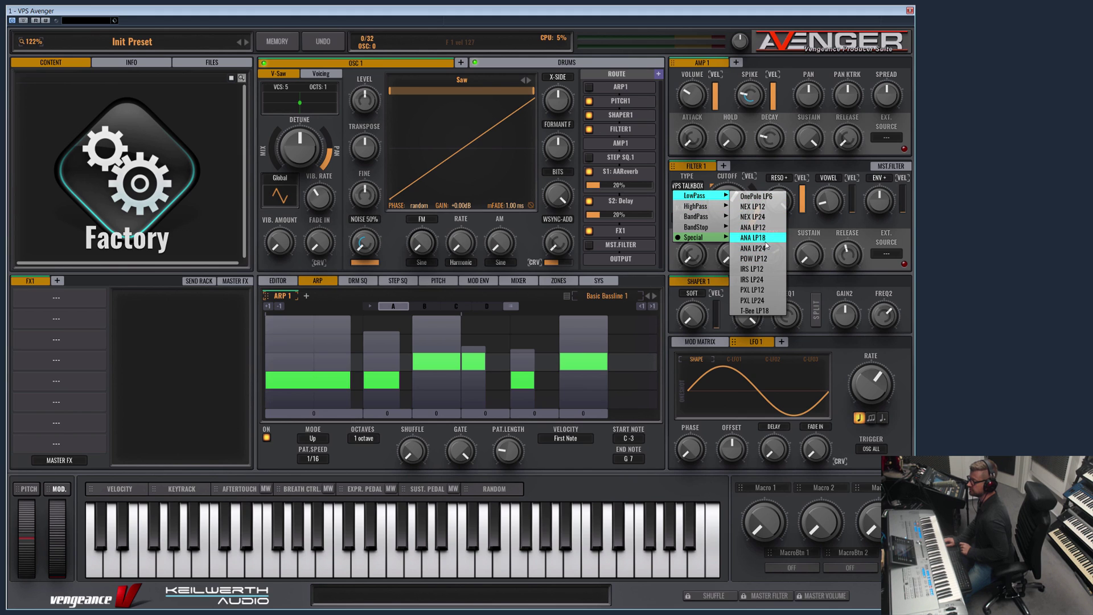
left_click(762, 249)
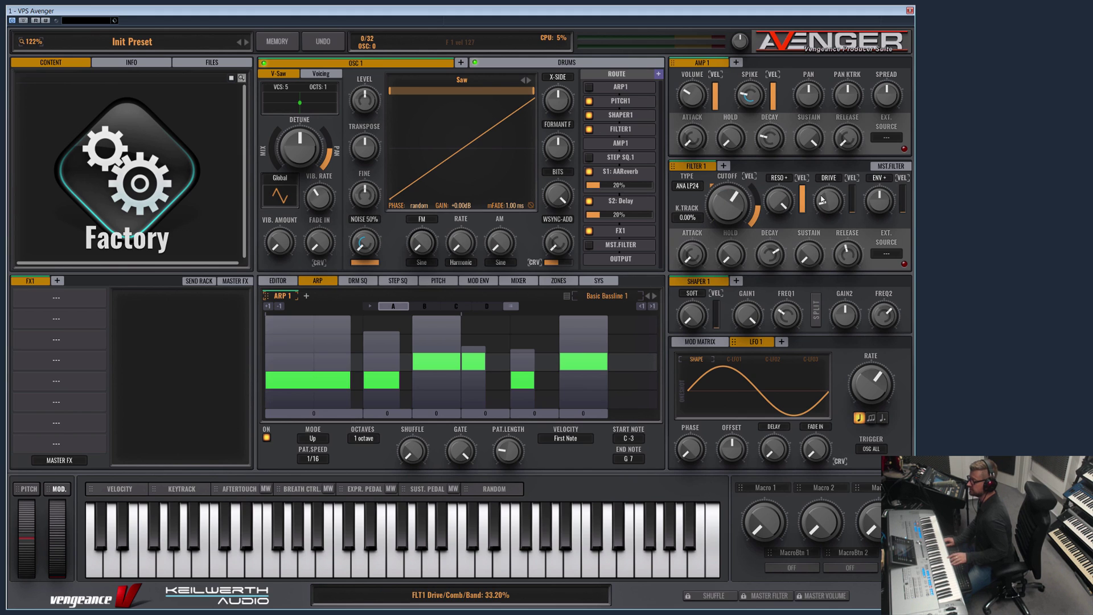
left_click_drag(820, 203, 819, 216)
mouse_move(724, 213)
left_mouse_down()
mouse_move(723, 230)
mouse_move(722, 209)
left_mouse_up()
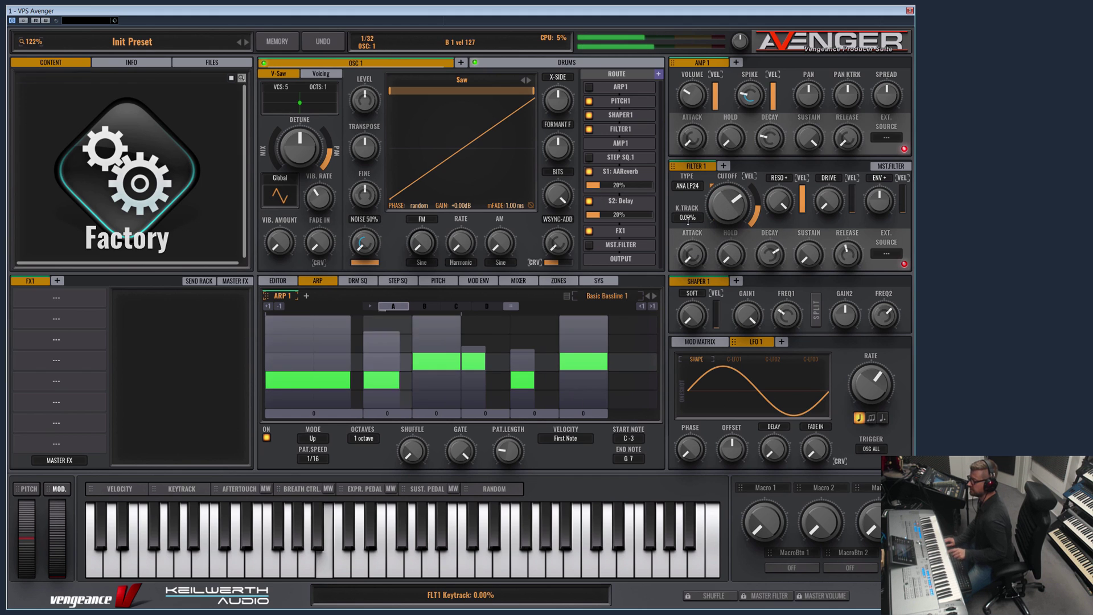
Step: Raise Filter 1's key tracking to 100% and switch it to the band-pass ANA BP24 type, adjusting the cutoff
mouse_move(687, 220)
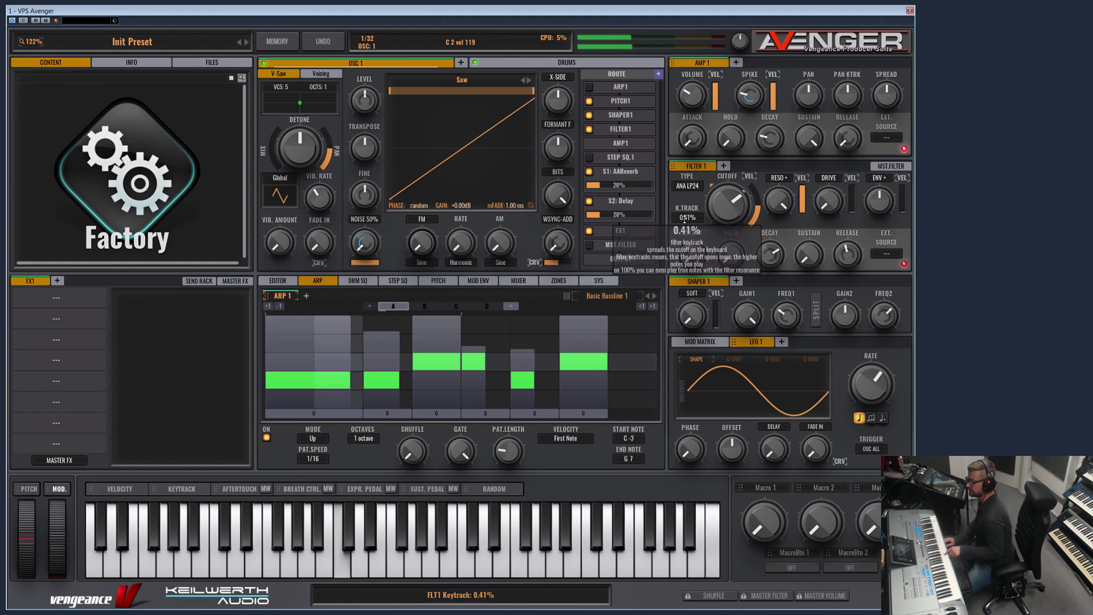
left_click_drag(685, 220, 724, 92)
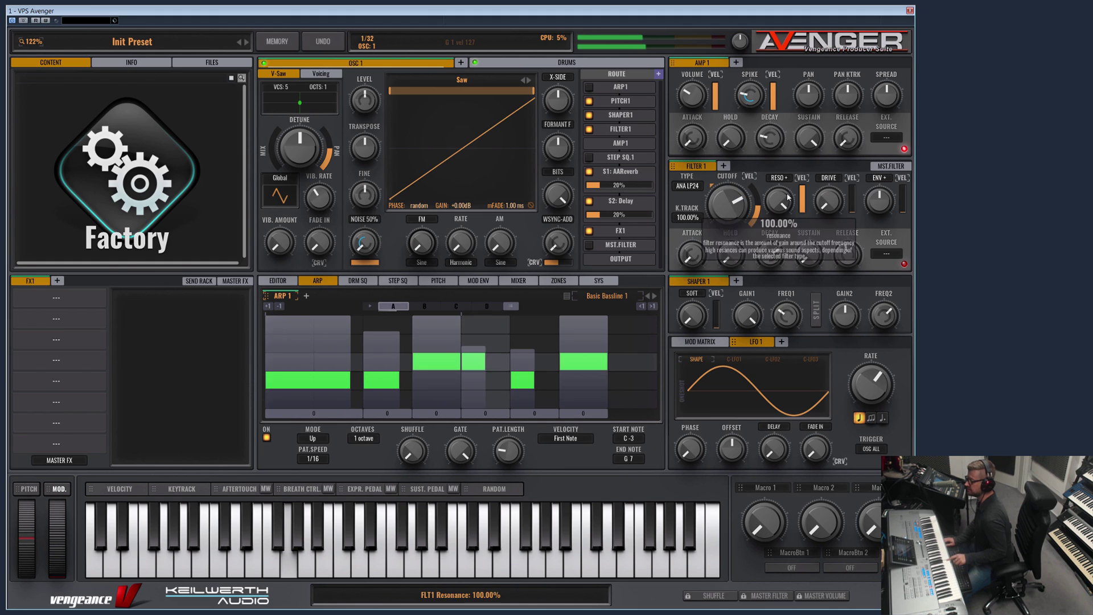
left_click(689, 188)
mouse_move(712, 227)
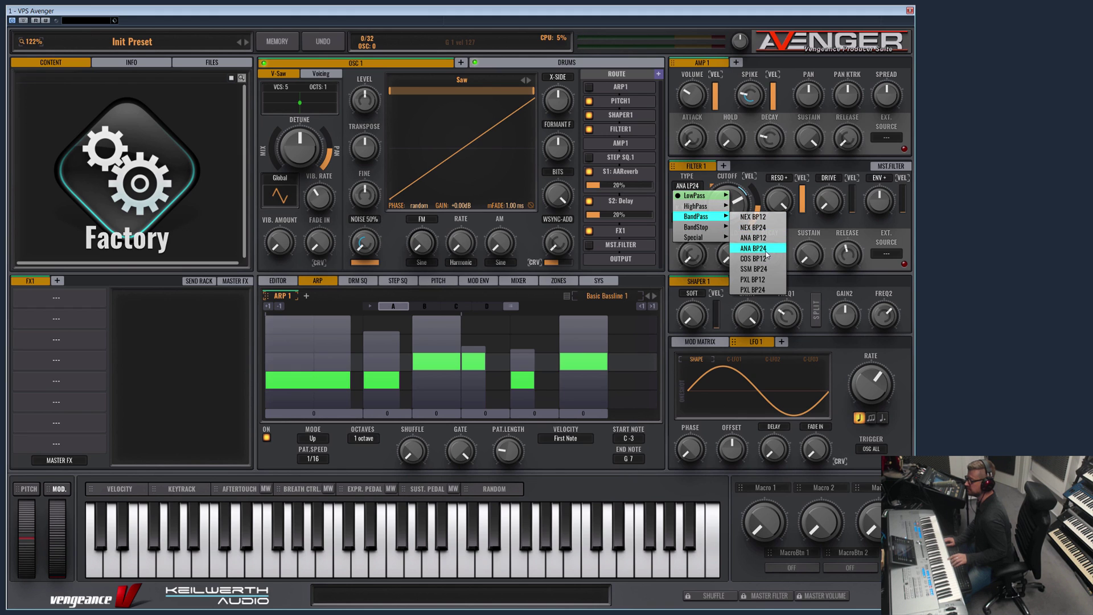
left_click(765, 250)
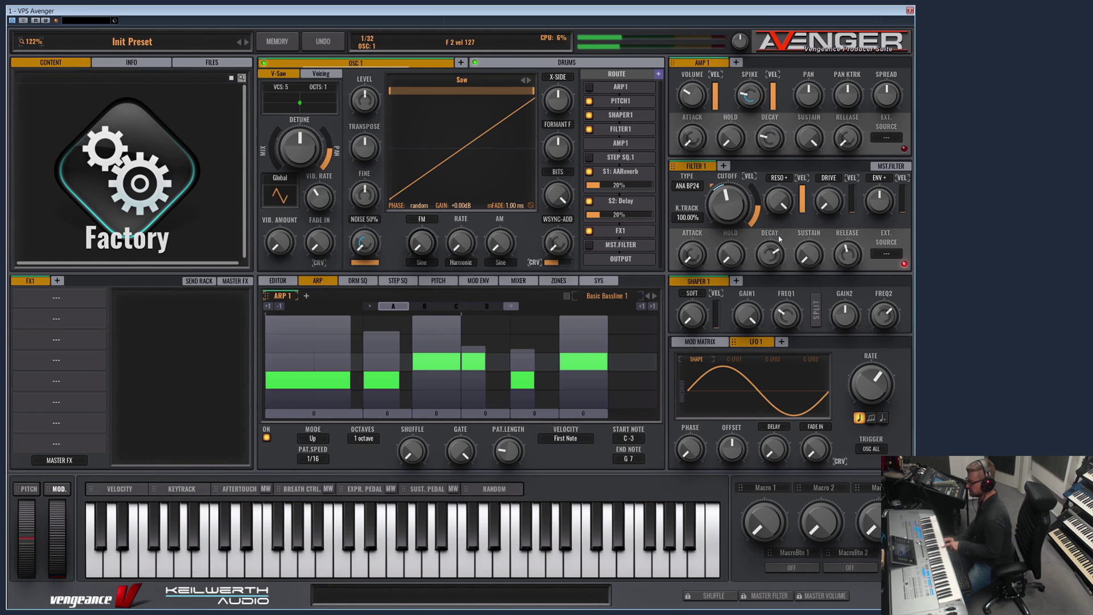
left_click_drag(742, 191, 744, 175)
mouse_move(802, 201)
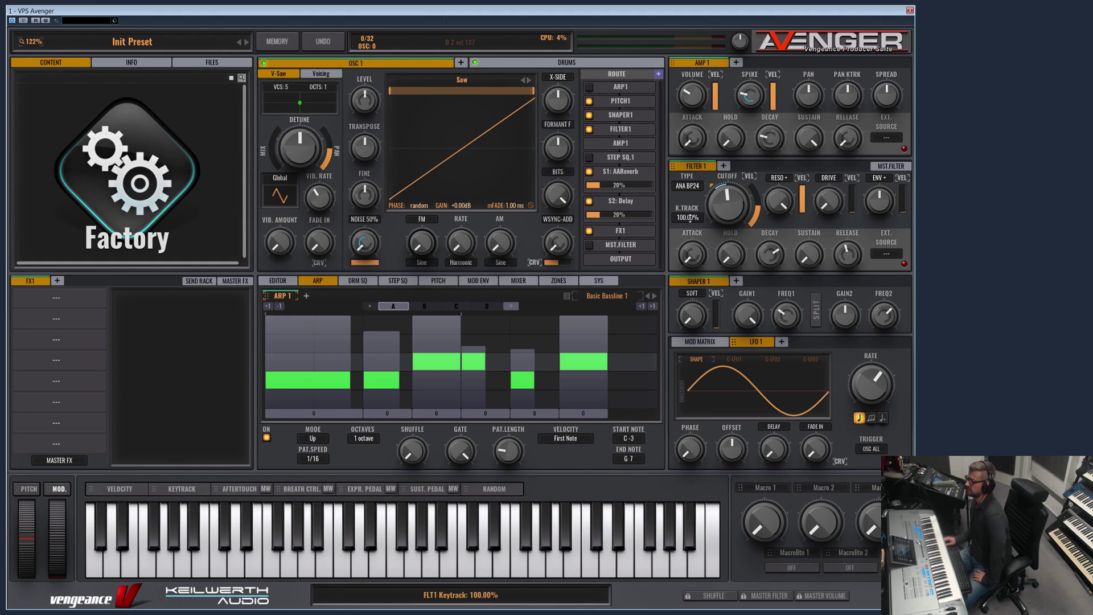
Step: Reset Filter 1's key tracking to 0% and return it to the low-pass ANA LP24 type with the cutoff fully open
mouse_move(688, 216)
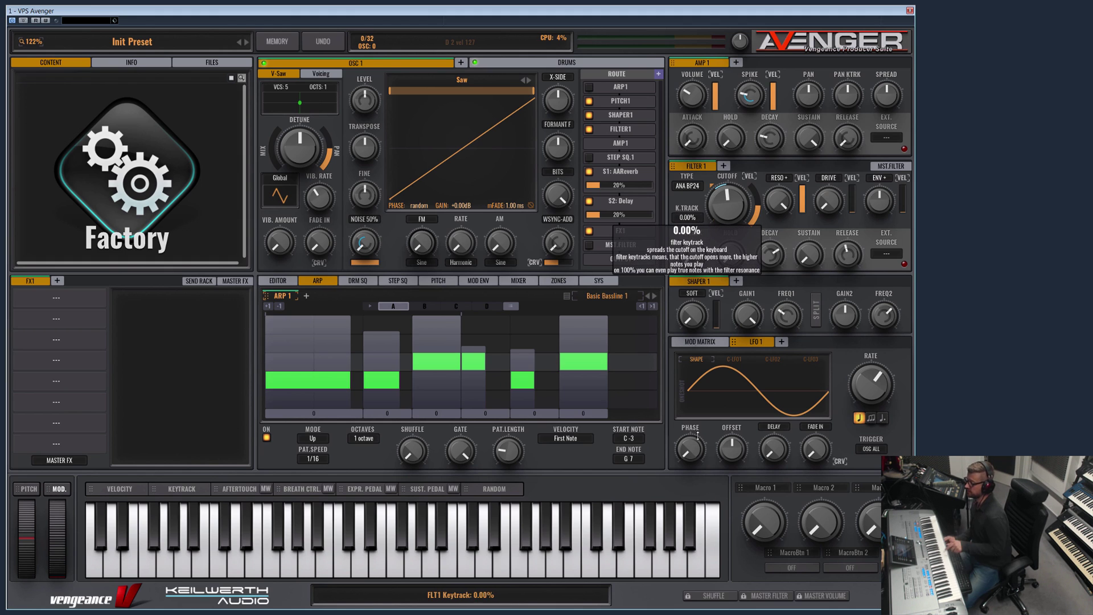
left_click(688, 185)
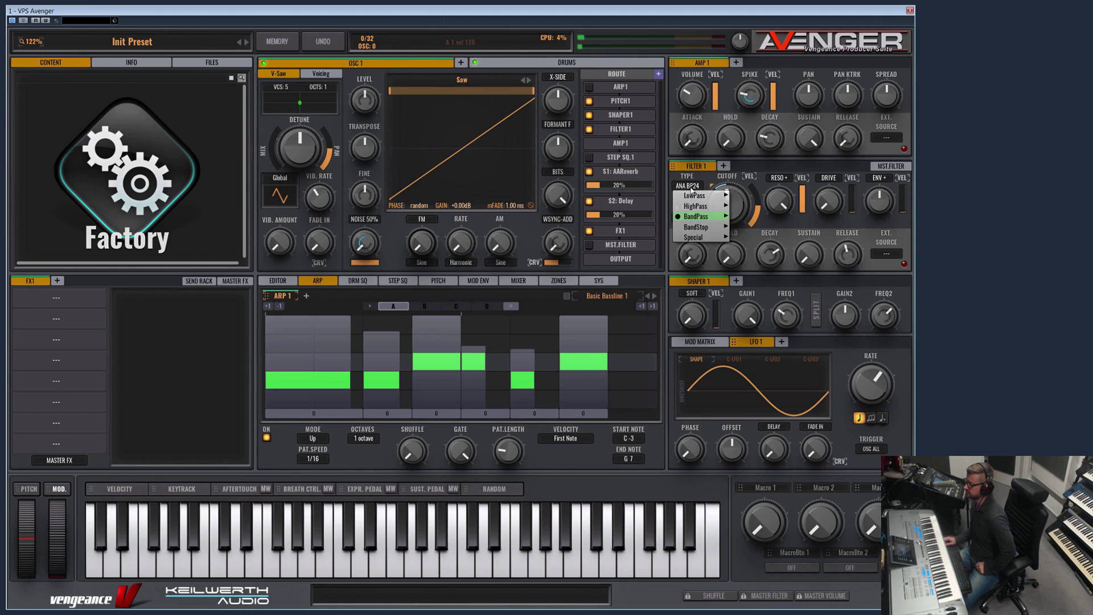
mouse_move(698, 217)
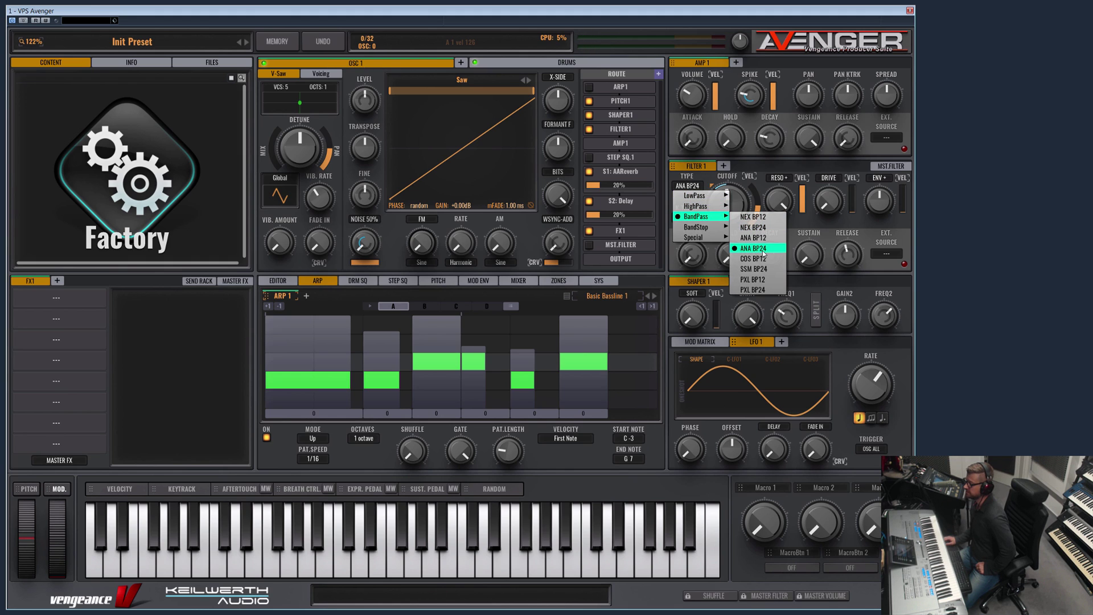
mouse_move(717, 195)
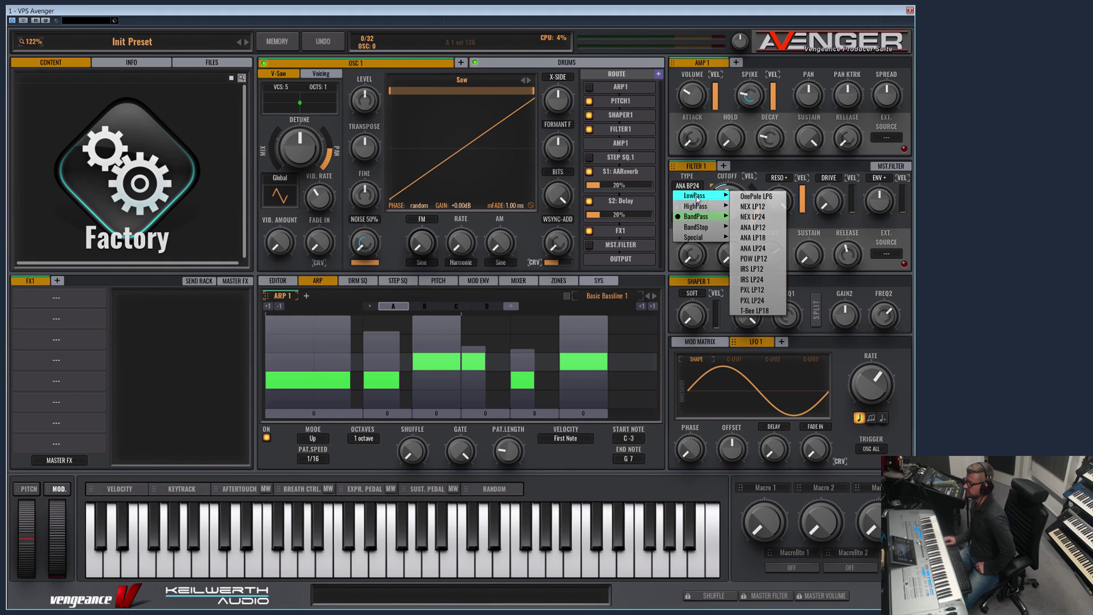
left_click(754, 249)
left_click_drag(722, 222, 922, 226)
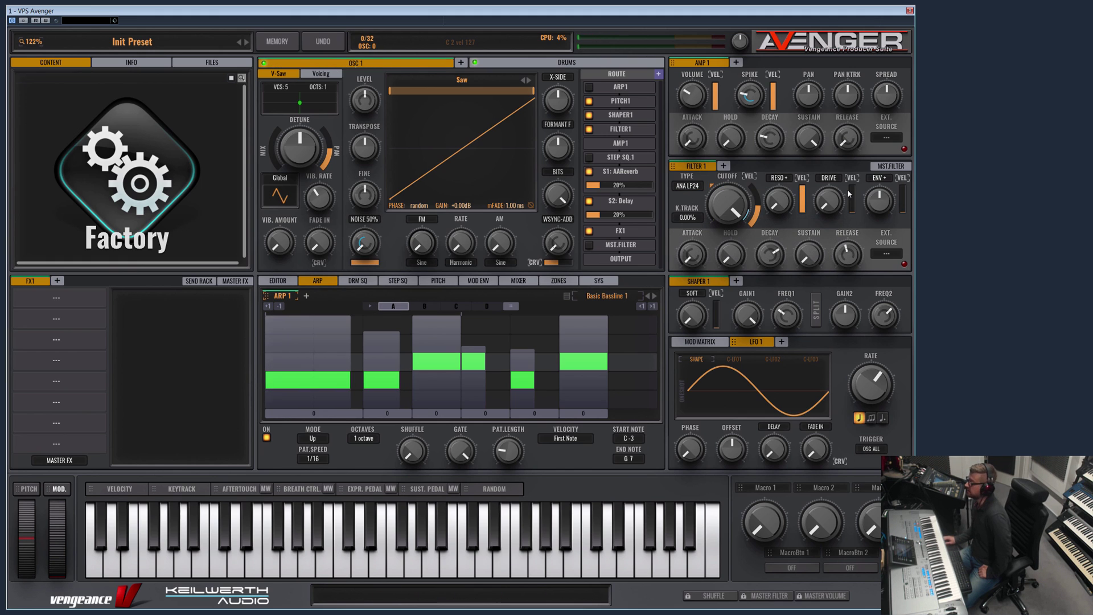
Step: Show the master filter, enable it and sweep its cutoff with the OnePole LP6 type
left_click(889, 165)
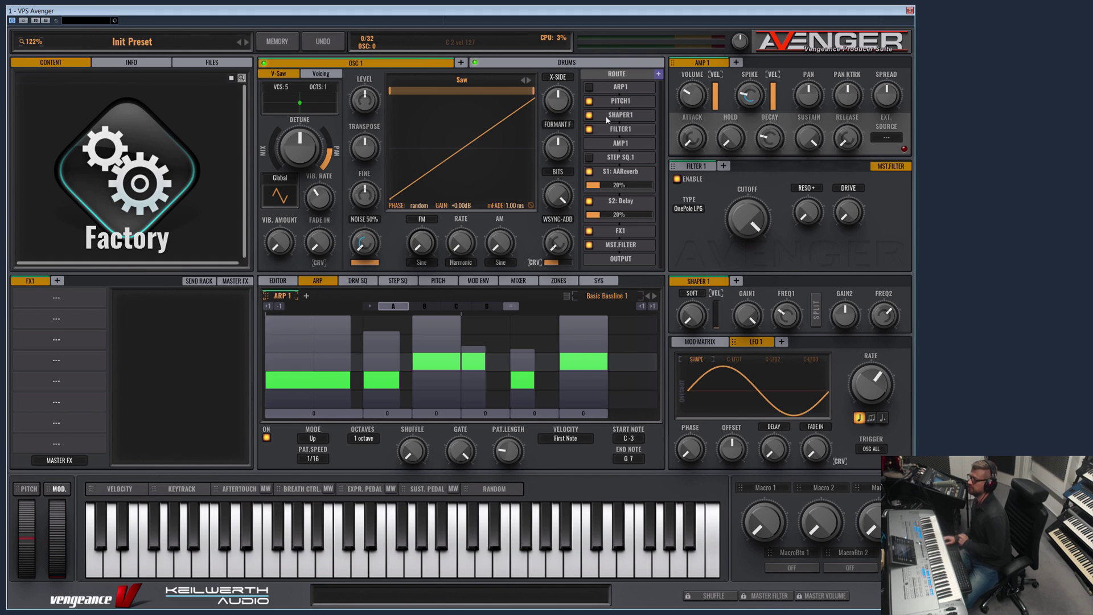
left_click_drag(748, 220, 849, 221)
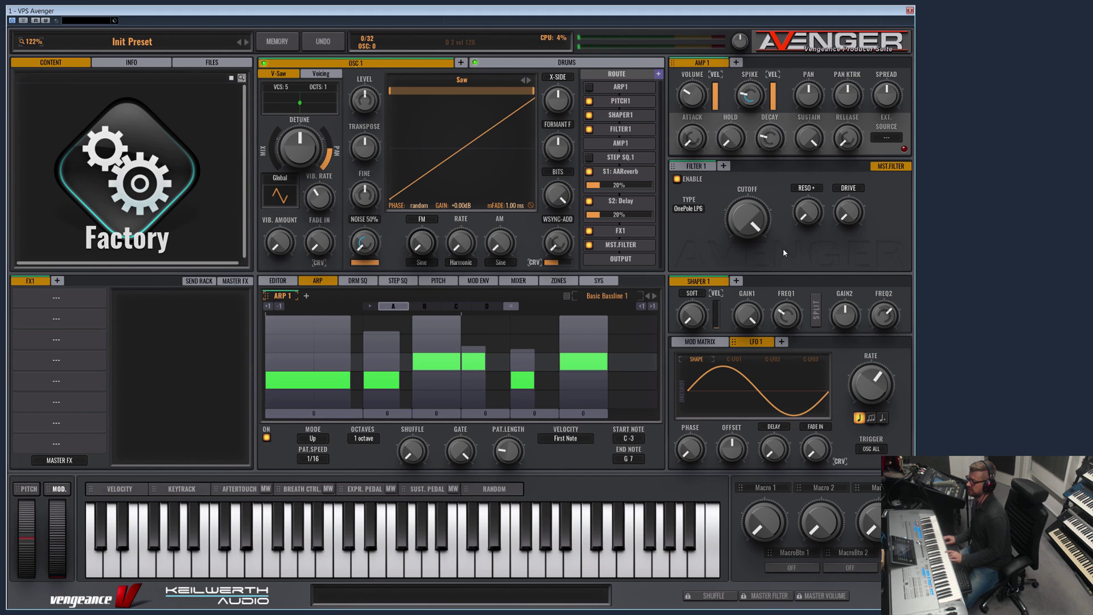
left_click_drag(748, 221, 768, 123)
Step: Switch the master filter to the high-pass ANA HP24 type and sweep its cutoff, ending at 0.00%
left_click(688, 209)
mouse_move(710, 234)
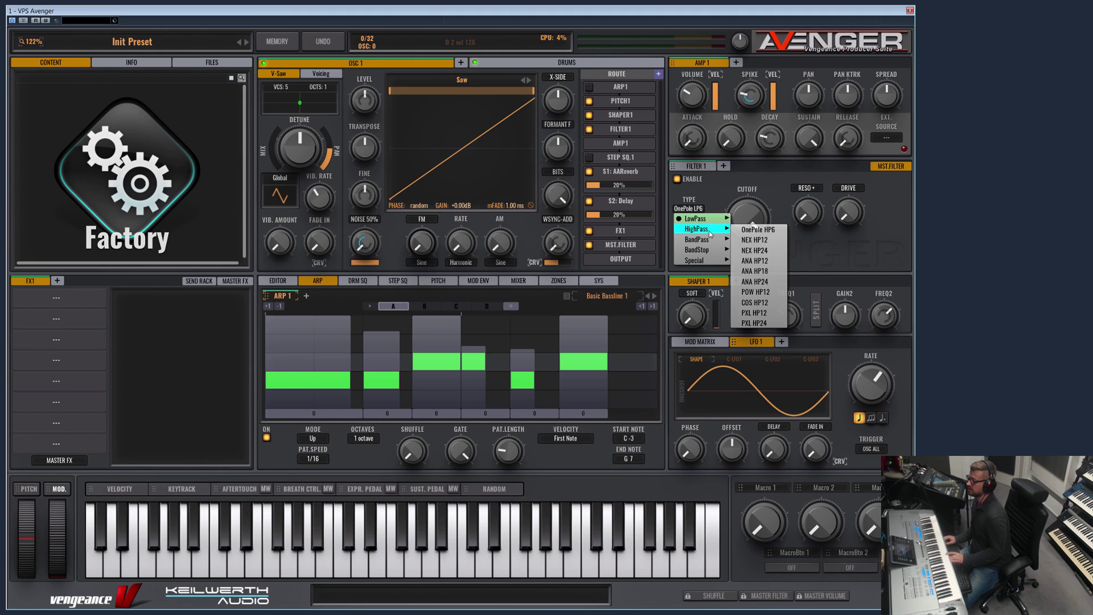
left_click(756, 282)
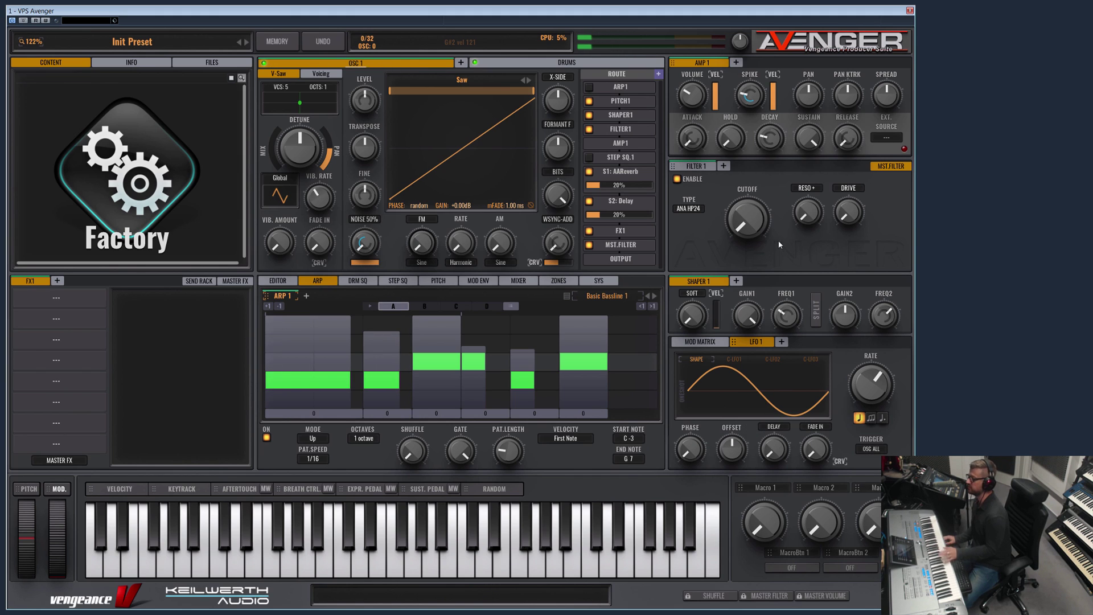
mouse_move(750, 225)
left_mouse_down()
mouse_move(744, 240)
mouse_move(737, 232)
left_mouse_up()
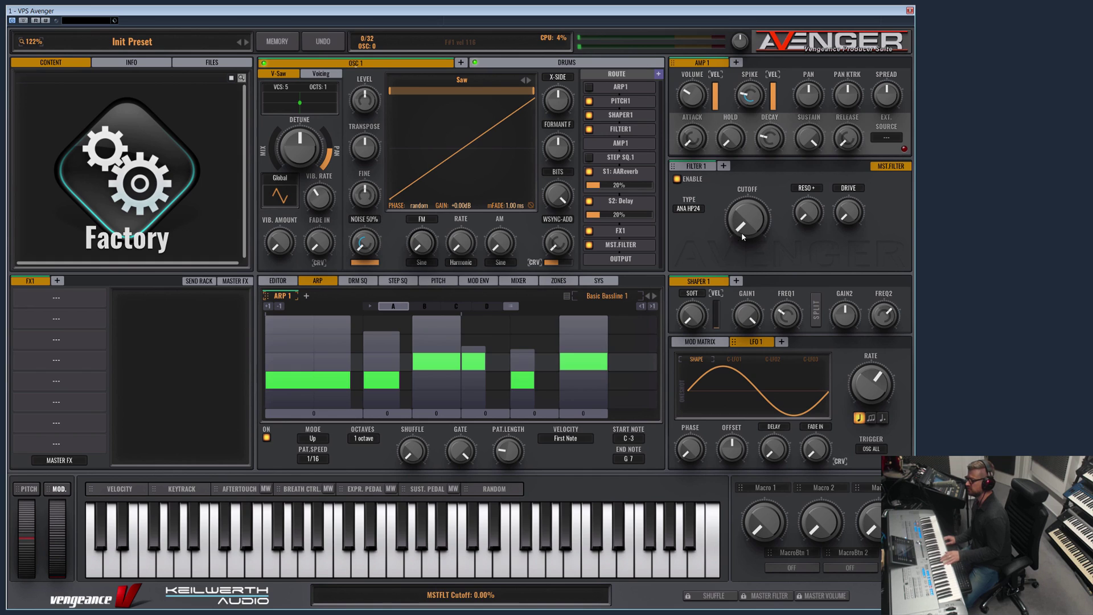
Step: Compare the sound with the master filter off and on while sweeping its cutoff, then disable it and return to Filter 1
left_click(677, 179)
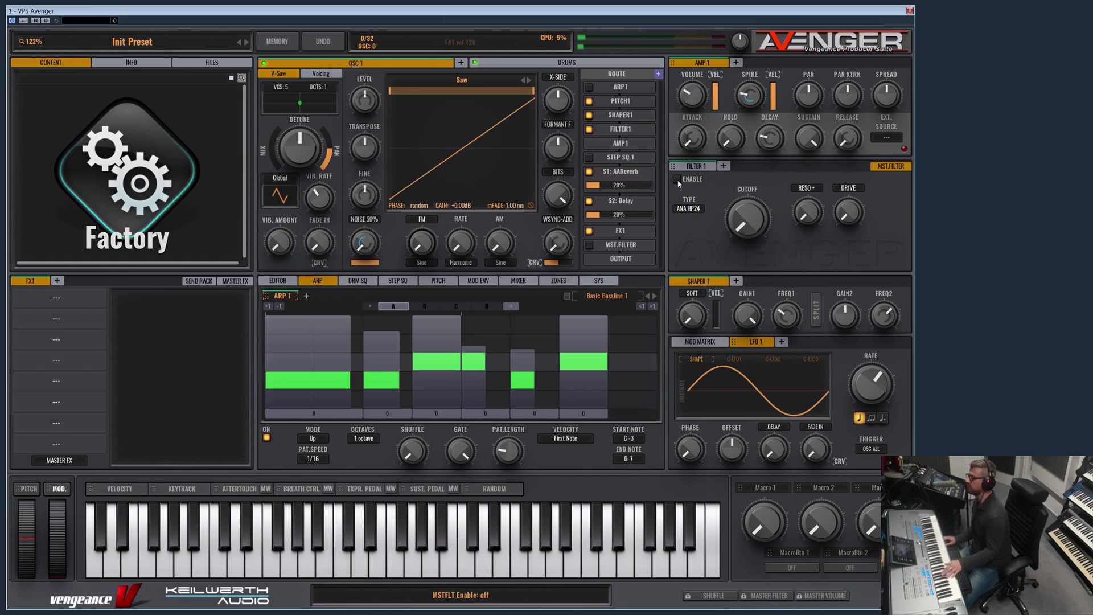
left_click(678, 179)
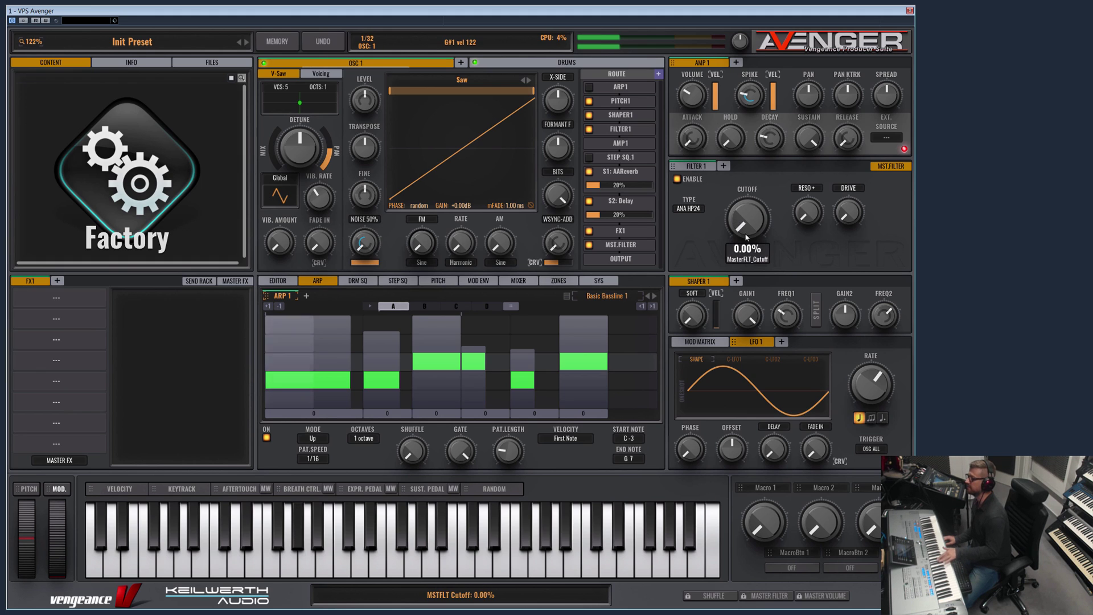
mouse_move(745, 233)
left_mouse_down()
mouse_move(756, 183)
mouse_move(744, 237)
left_mouse_up()
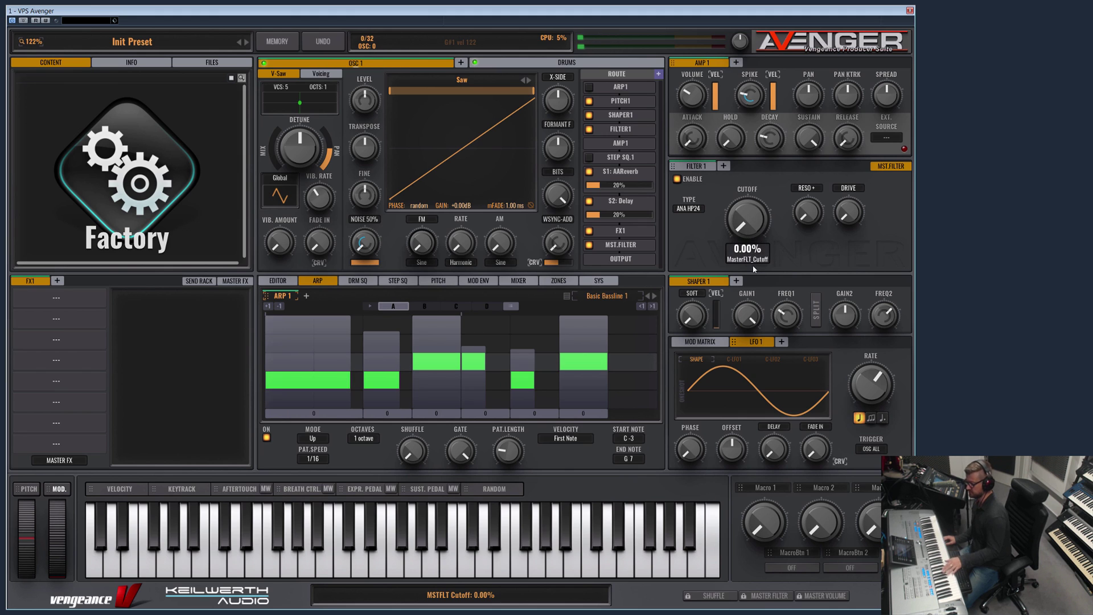
mouse_move(748, 230)
left_mouse_down()
mouse_move(756, 211)
mouse_move(749, 235)
left_mouse_up()
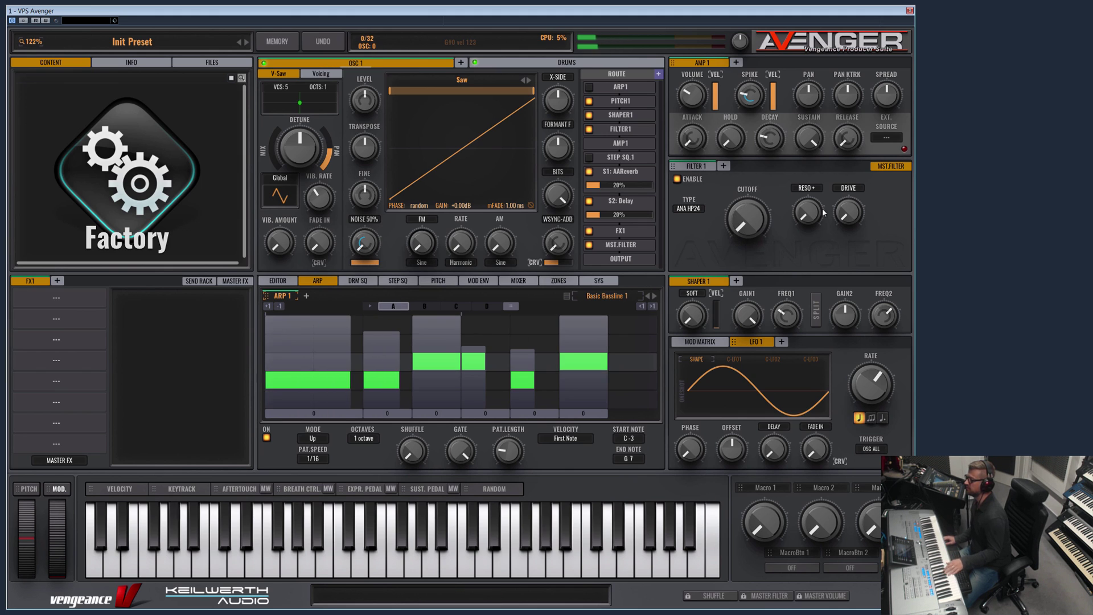
left_click(676, 179)
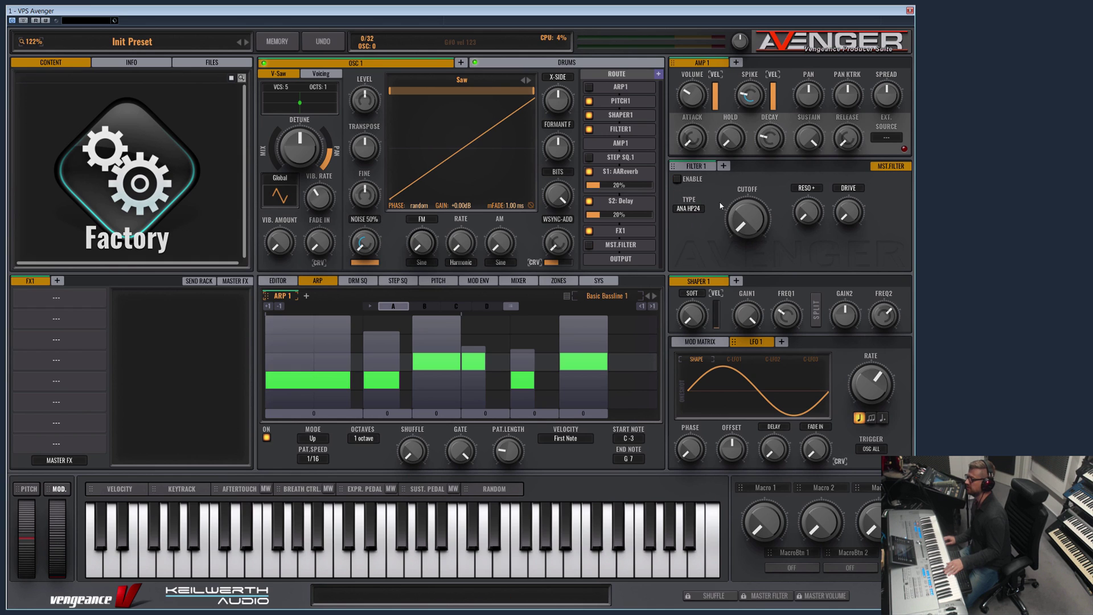
left_click(699, 167)
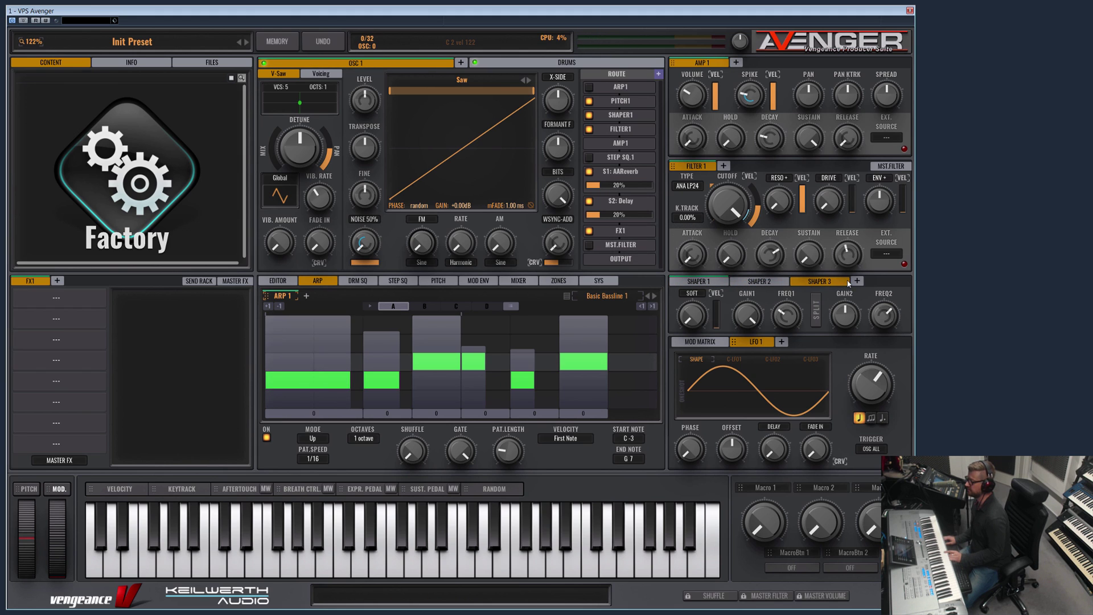
Step: Add a fourth shaper next to Shaper 3 and remove it again
right_click(830, 281)
left_click(852, 281)
right_click(880, 280)
left_click(879, 328)
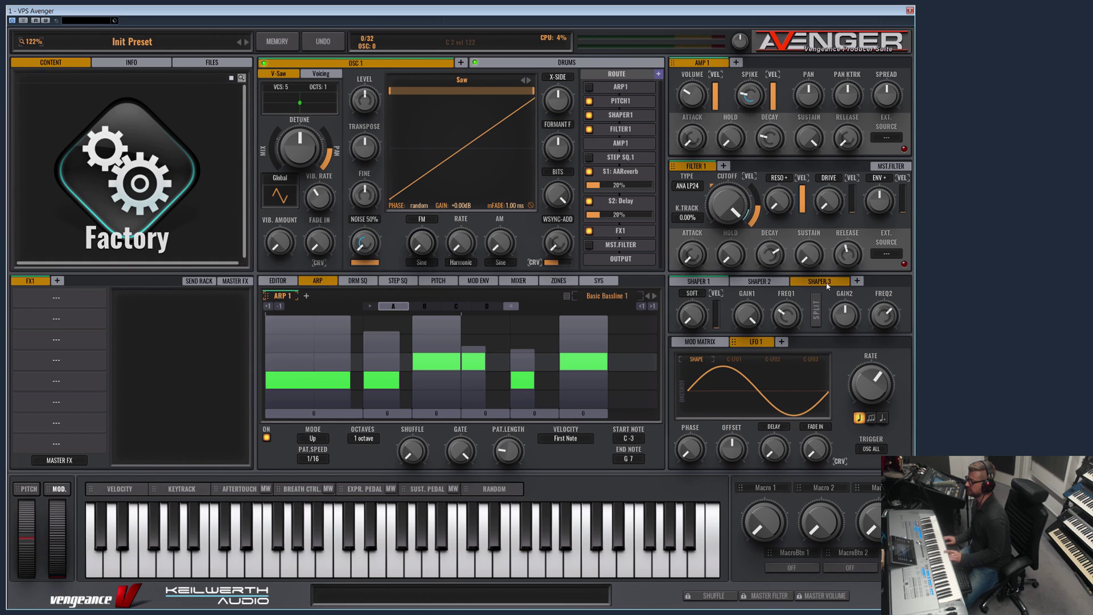
Step: Insert Shaper 2 into the oscillator route after Filter 1, show its controls and remove it from the route
left_click(640, 90)
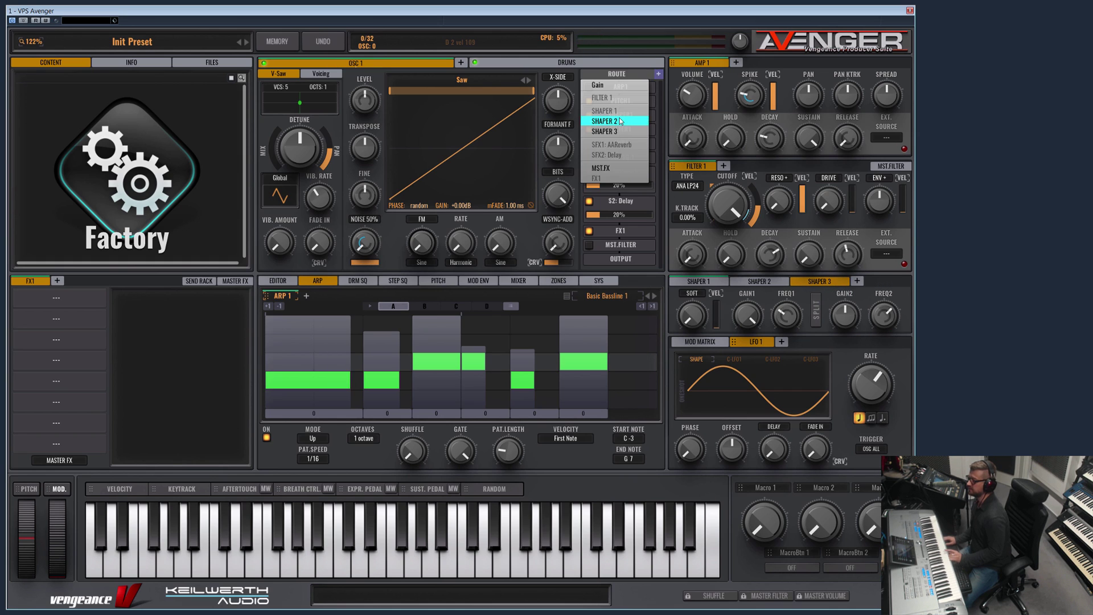
left_click(620, 122)
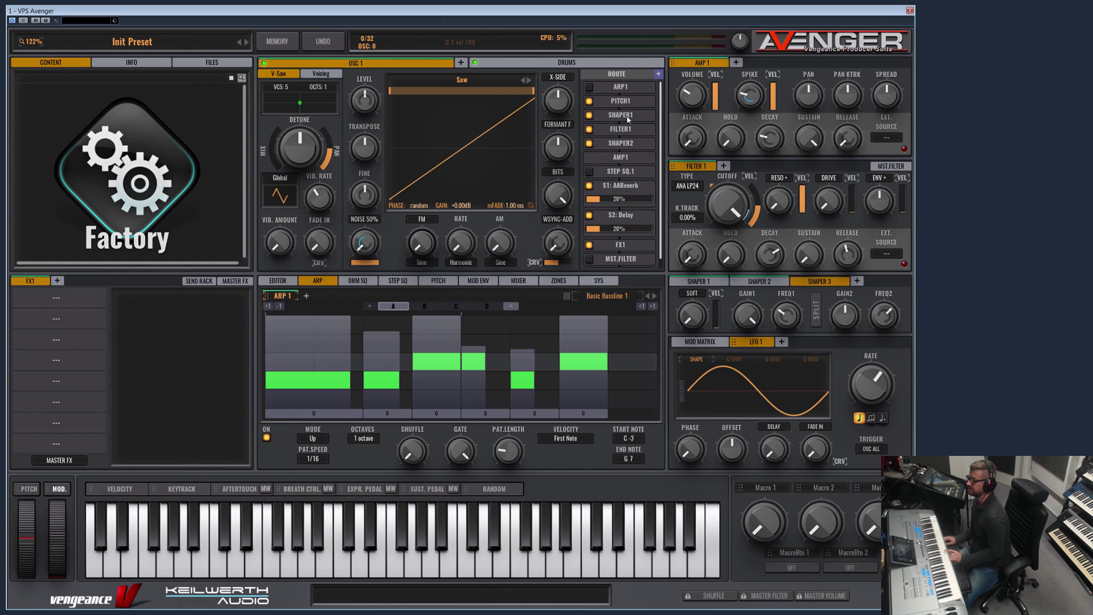
mouse_move(629, 119)
left_mouse_down()
mouse_move(635, 140)
mouse_move(637, 118)
left_mouse_up()
left_click(622, 147)
right_click(619, 148)
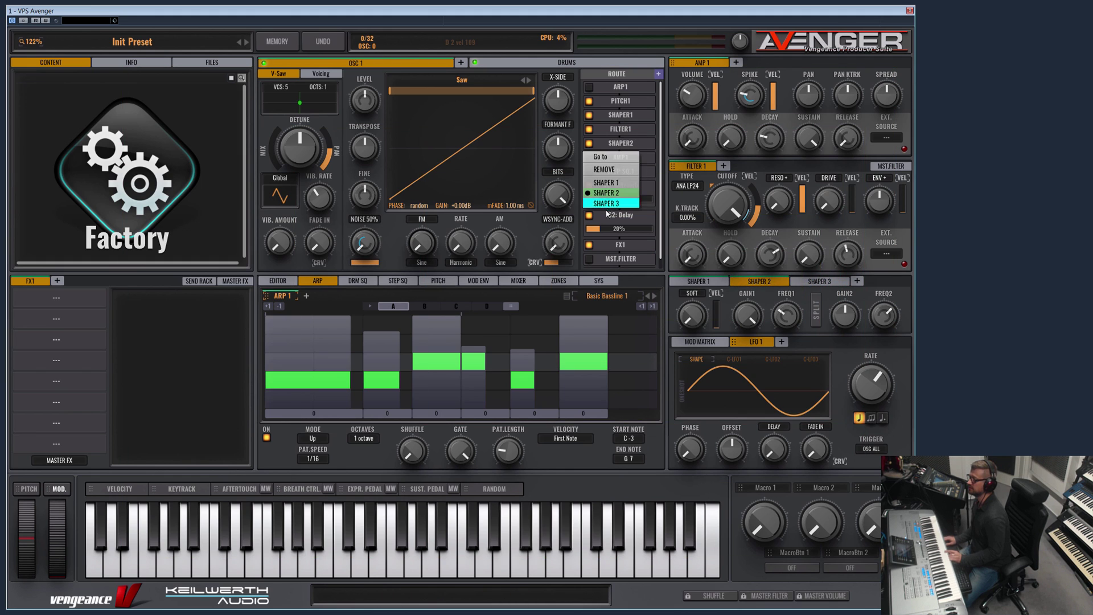
left_click(612, 170)
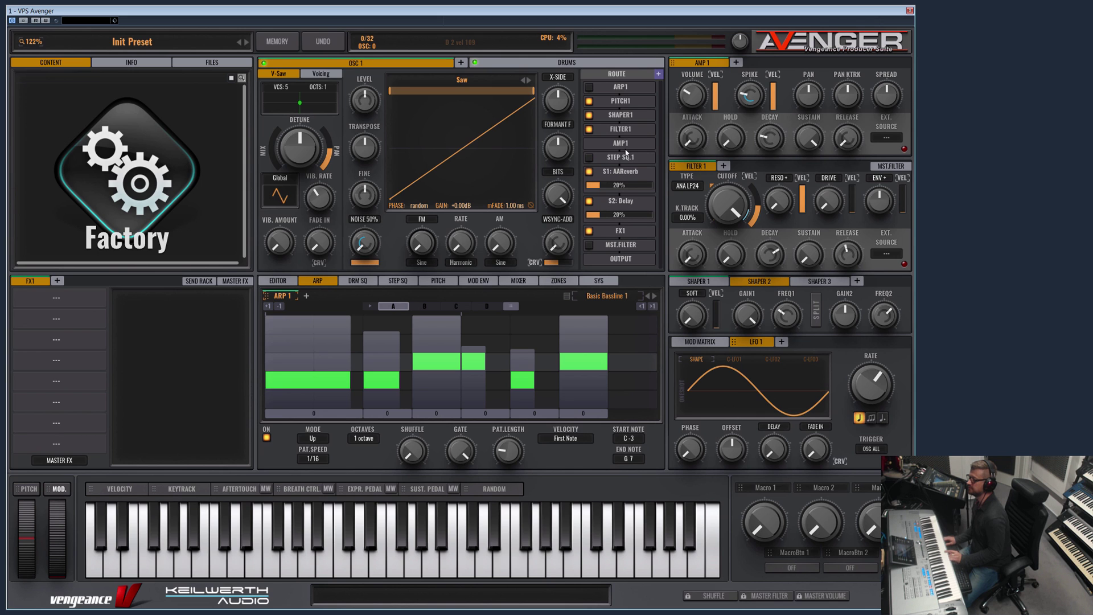
Step: Use the oscillator's route entries to show the Shaper 1, Pitch 1 and Filter 1 modules
left_click(619, 119)
left_click(620, 115)
left_click(619, 103)
left_click(614, 118)
left_click(610, 134)
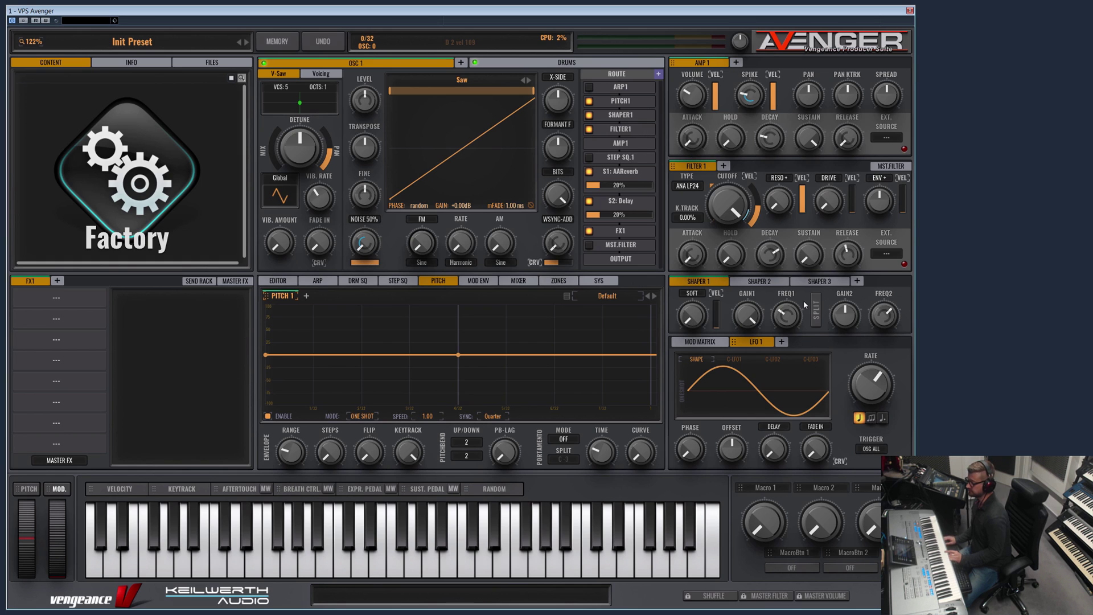
Step: Remove Shaper 3 and Shaper 2, leaving only Shaper 1
right_click(763, 283)
left_click(748, 328)
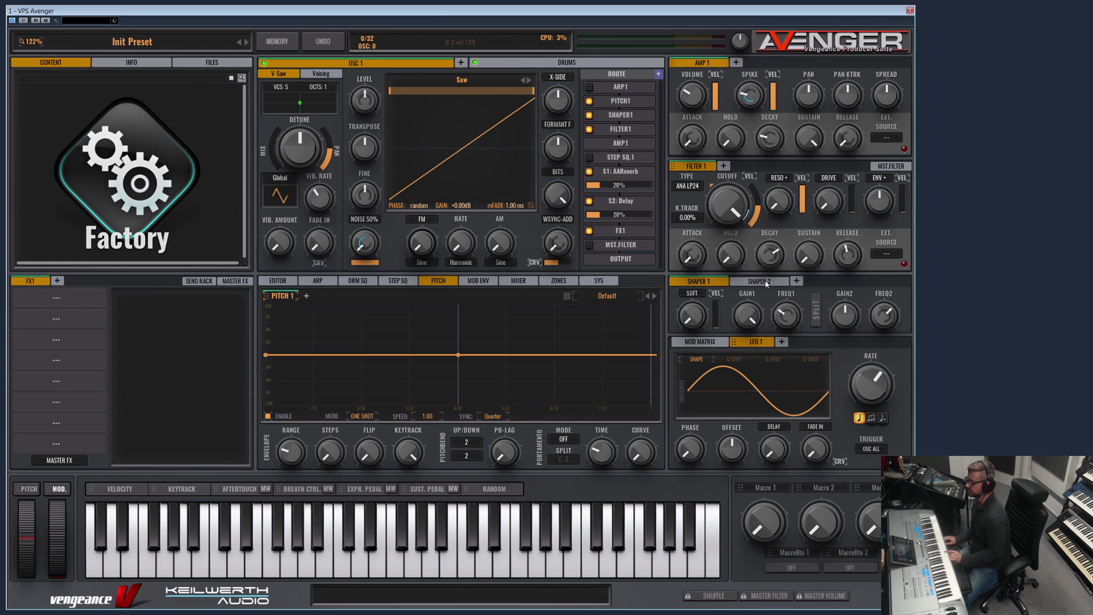
right_click(759, 287)
left_click(748, 328)
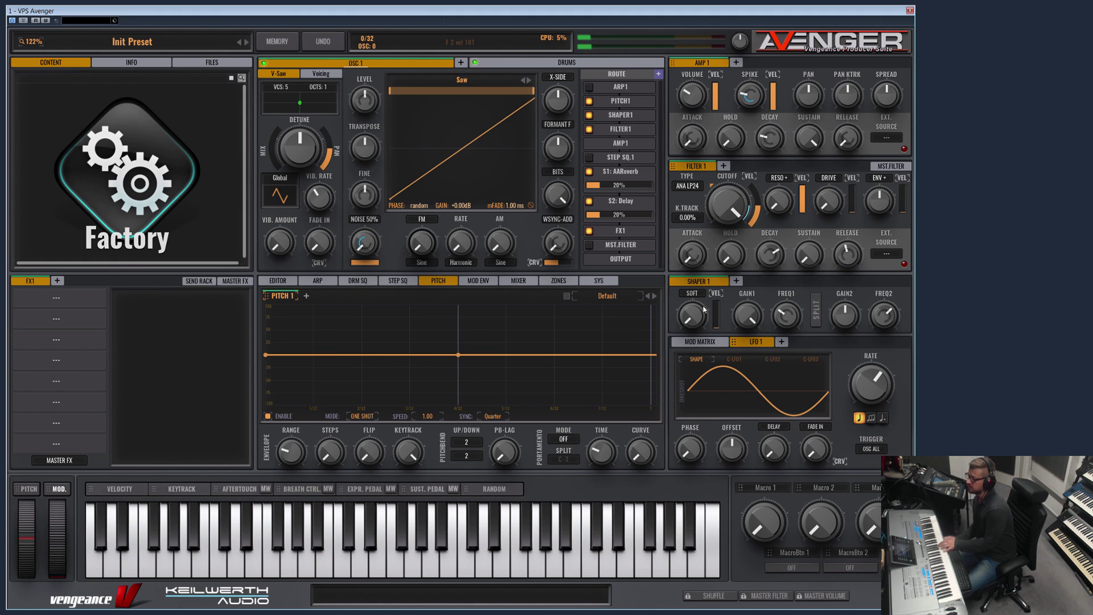
Step: Raise Shaper 1's drive and first EQ gain to 100% and sweep the first EQ frequency through different positions
left_click_drag(692, 315, 693, 198)
left_click_drag(752, 314, 793, 296)
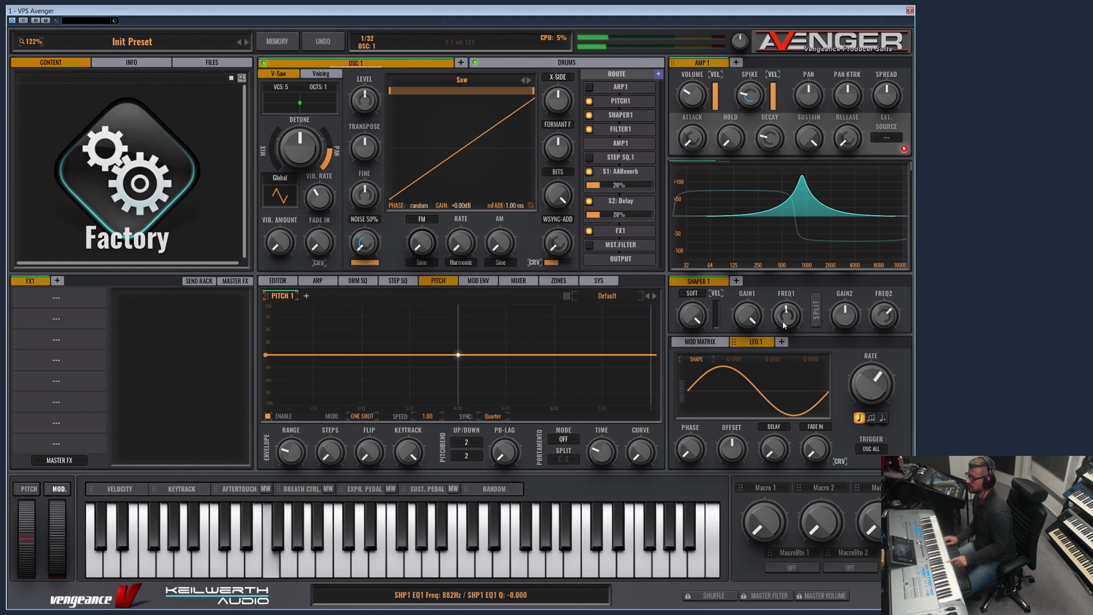
left_click_drag(786, 325, 767, 296)
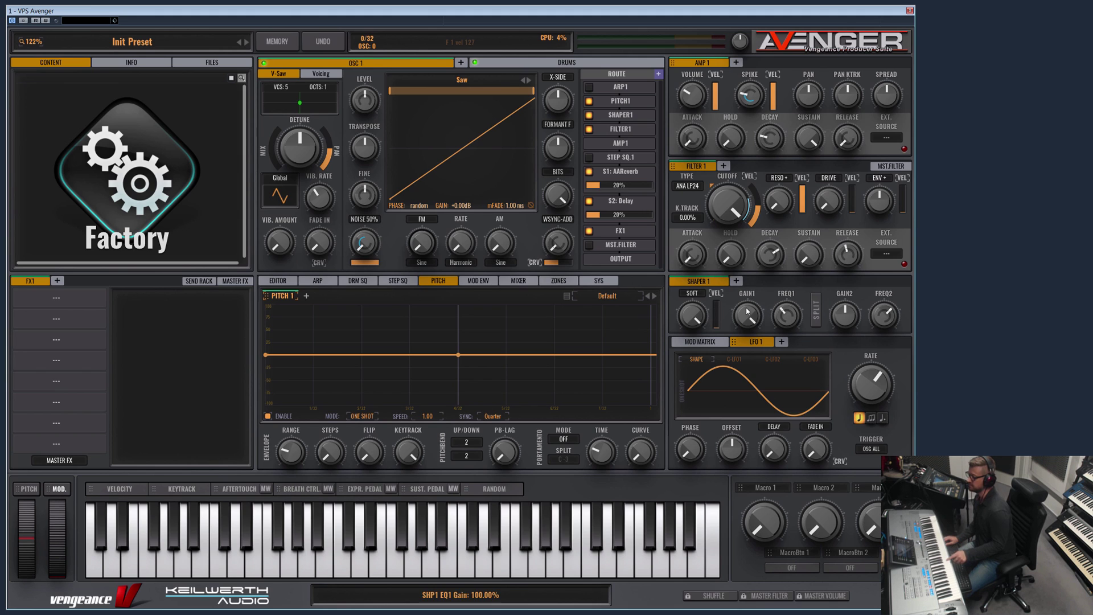
left_click_drag(752, 315, 776, 286)
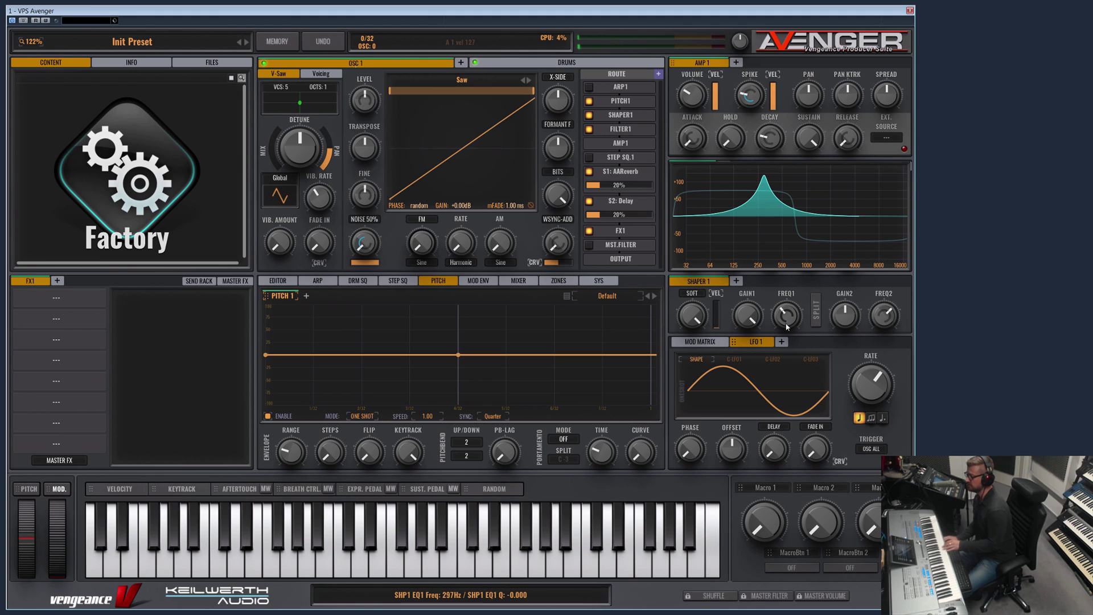
left_click_drag(788, 326, 890, 314)
Step: Enable Shaper 1's Split, take Gain2 to -100% and up to its maximum, vary both EQ frequencies, and finish with Split off and Gain2 lowered
left_click_drag(752, 310, 791, 322)
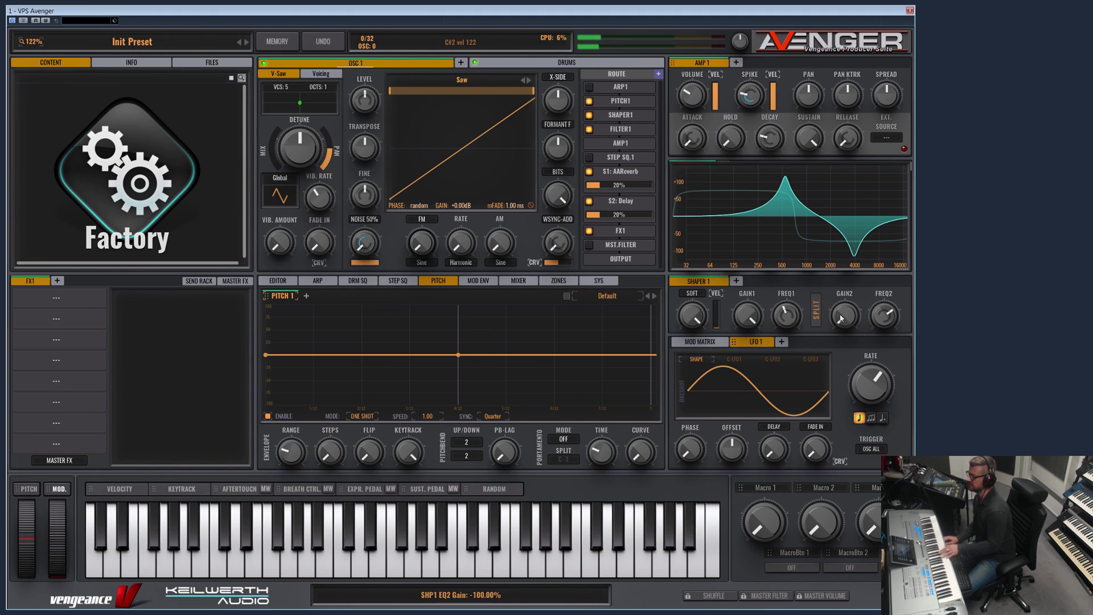
left_click_drag(845, 315, 873, 308)
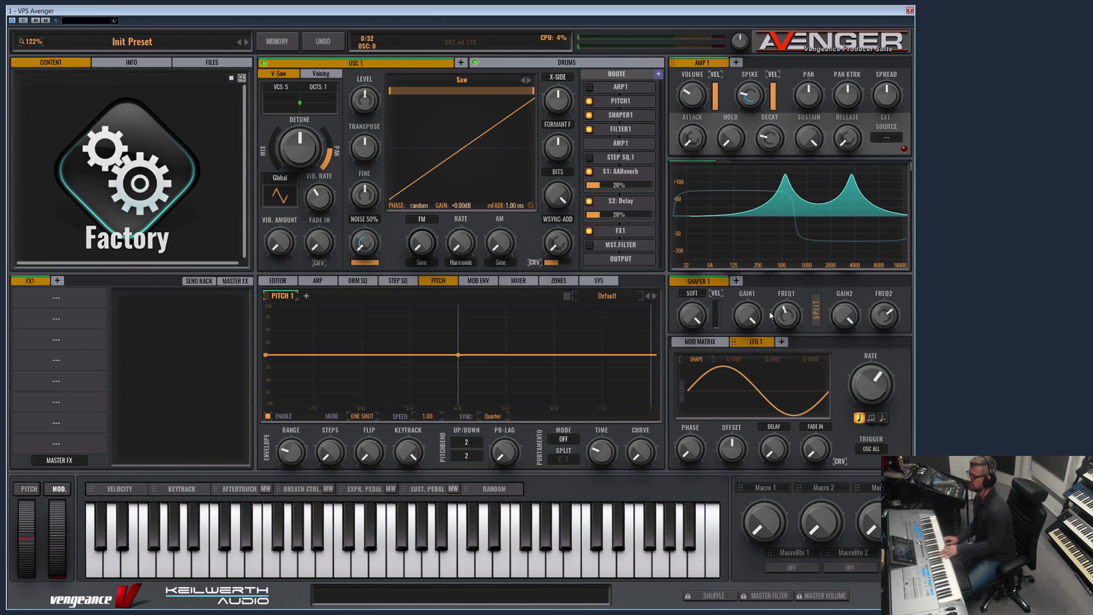
left_click_drag(795, 317, 789, 330)
left_click_drag(884, 314, 882, 332)
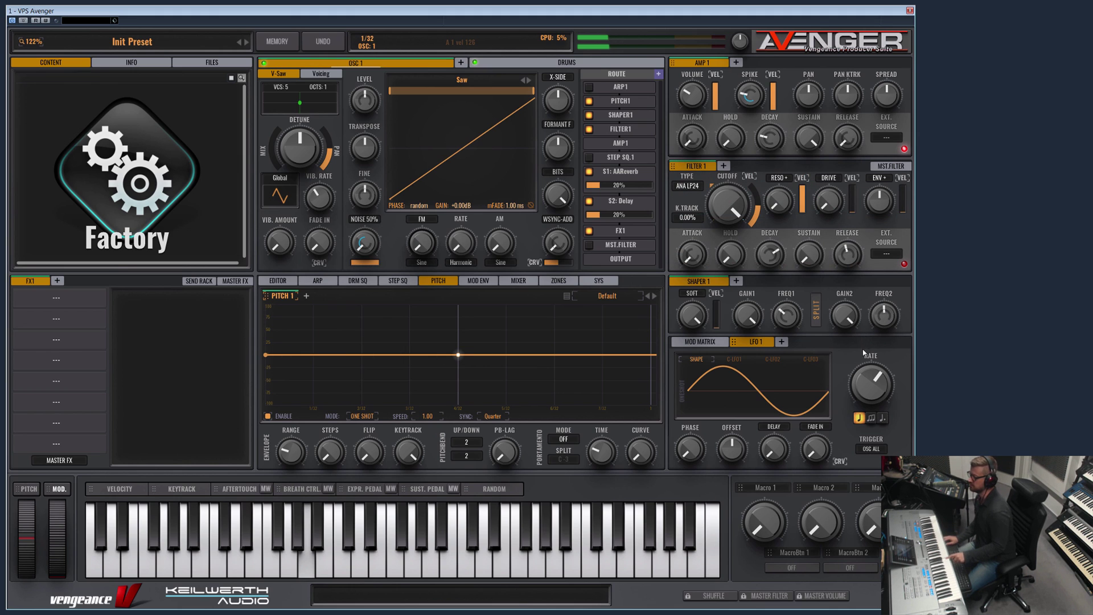
left_click_drag(884, 322, 840, 307)
Step: Compare the Soft and Heavy shaper types in Shaper 1 while changing the first EQ frequency
left_click(693, 294)
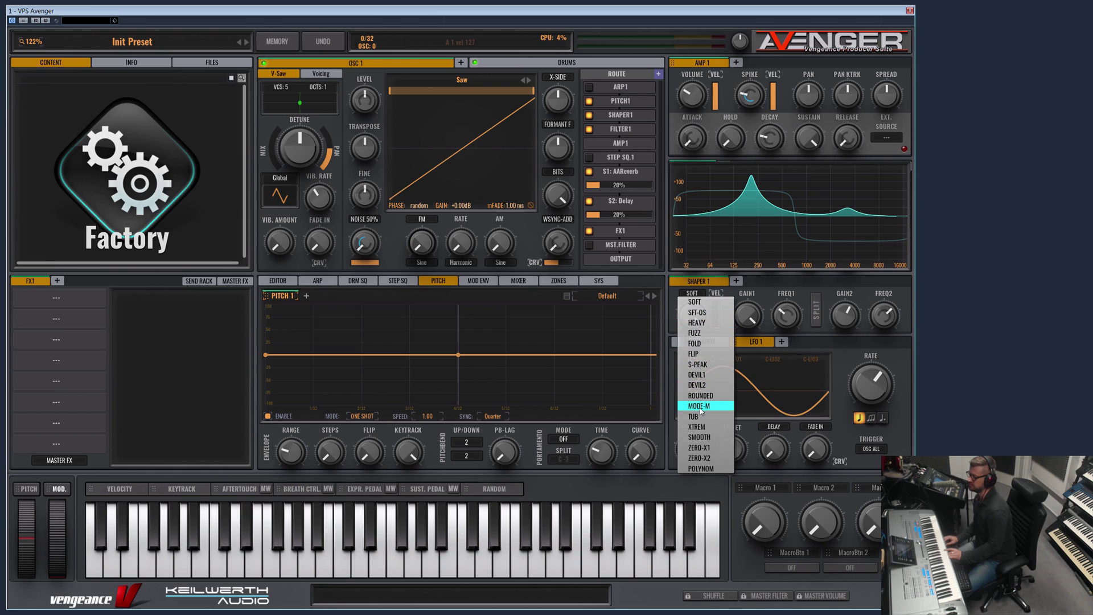
left_click(699, 301)
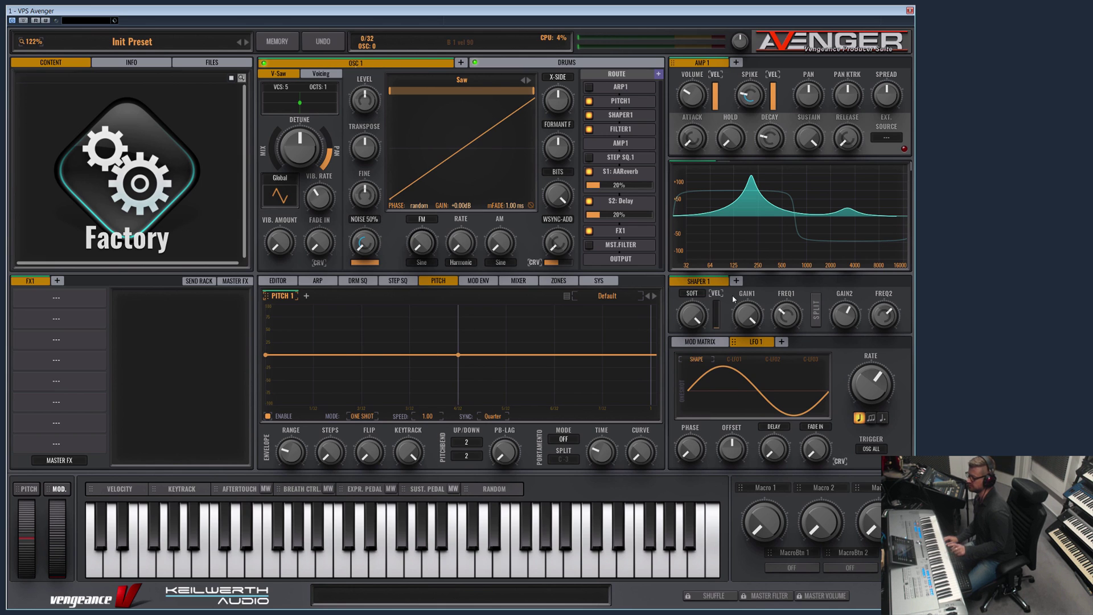
left_click_drag(788, 318, 788, 293)
left_click(692, 295)
left_click(713, 322)
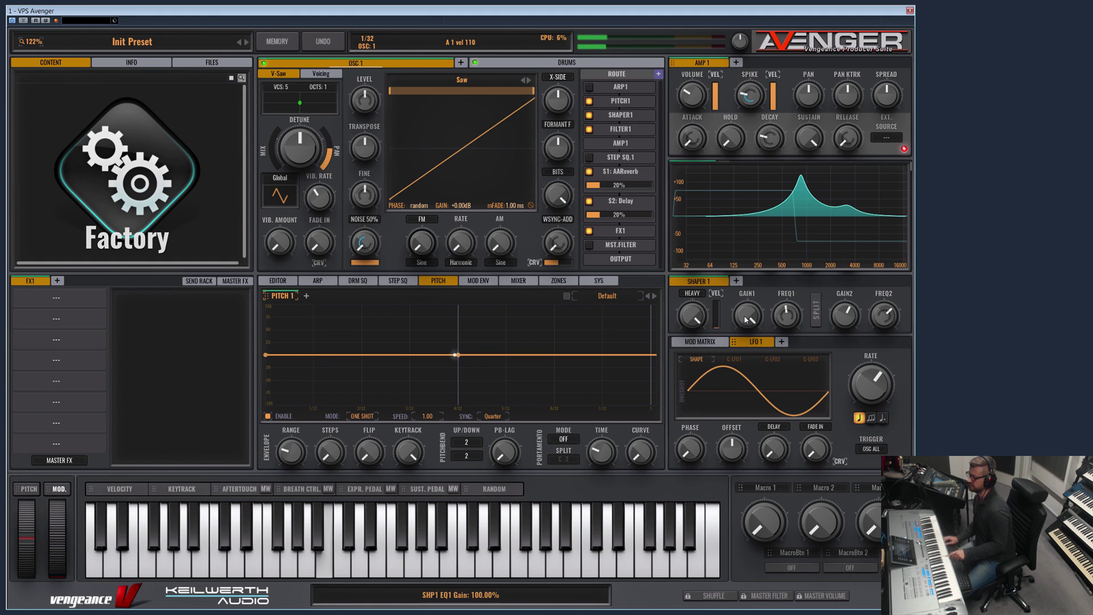
Step: Set Shaper 1's type to SFT-OS and review the list of available shaper types
left_click(696, 294)
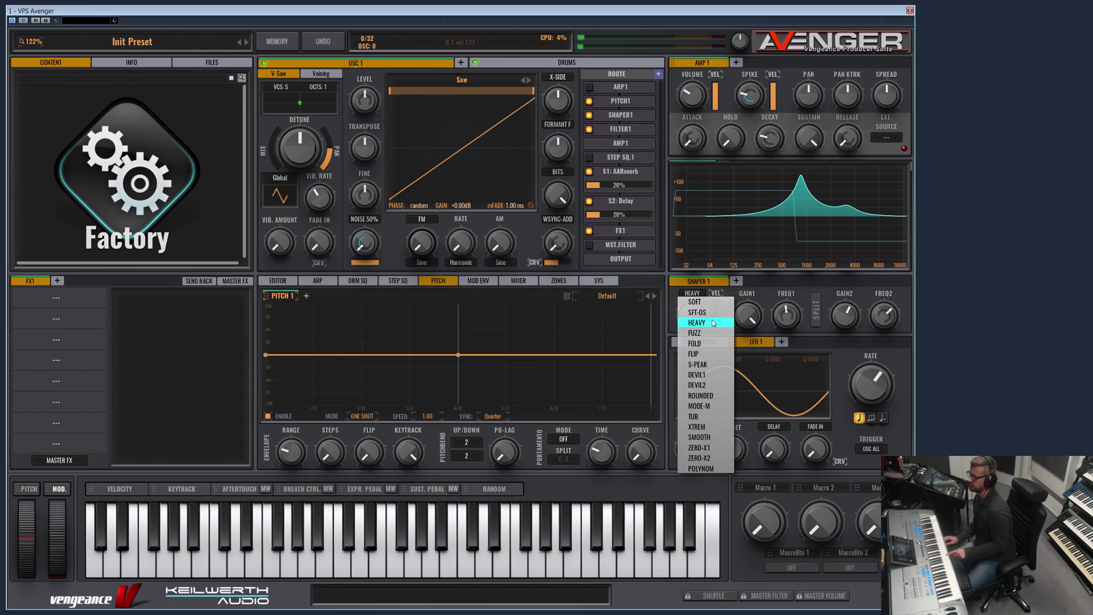
left_click(709, 312)
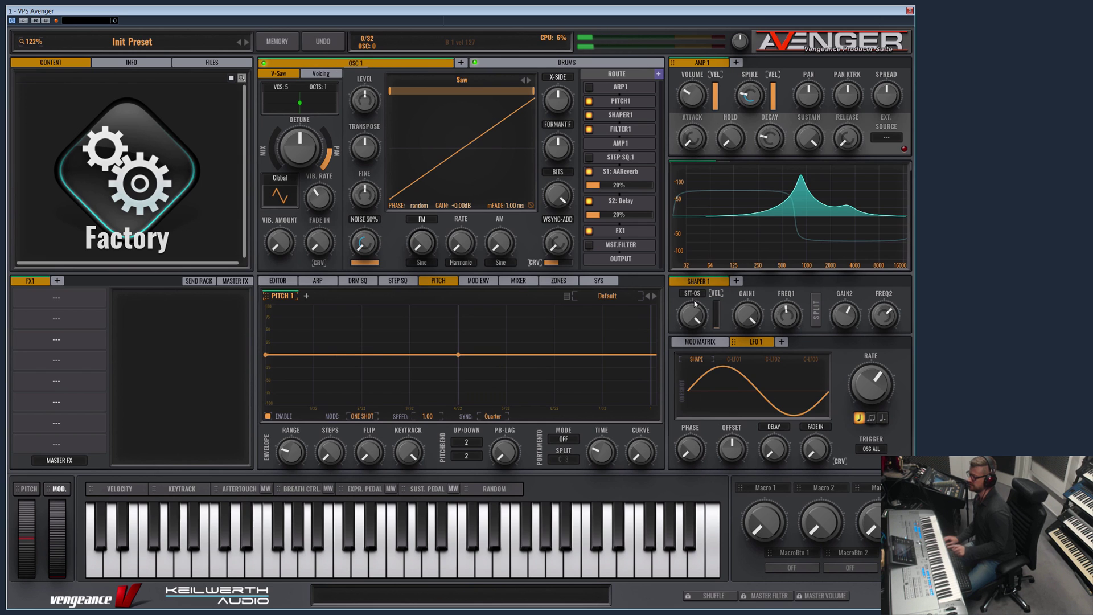
left_click(692, 295)
left_click(691, 295)
left_click(690, 294)
left_click(679, 295)
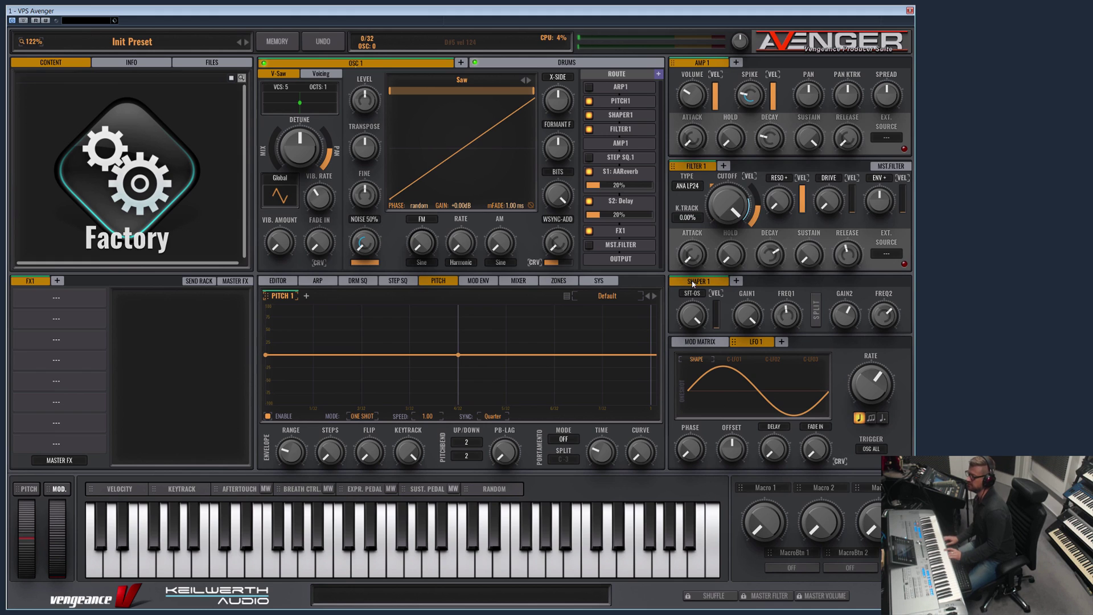
left_click(693, 294)
left_click(693, 312)
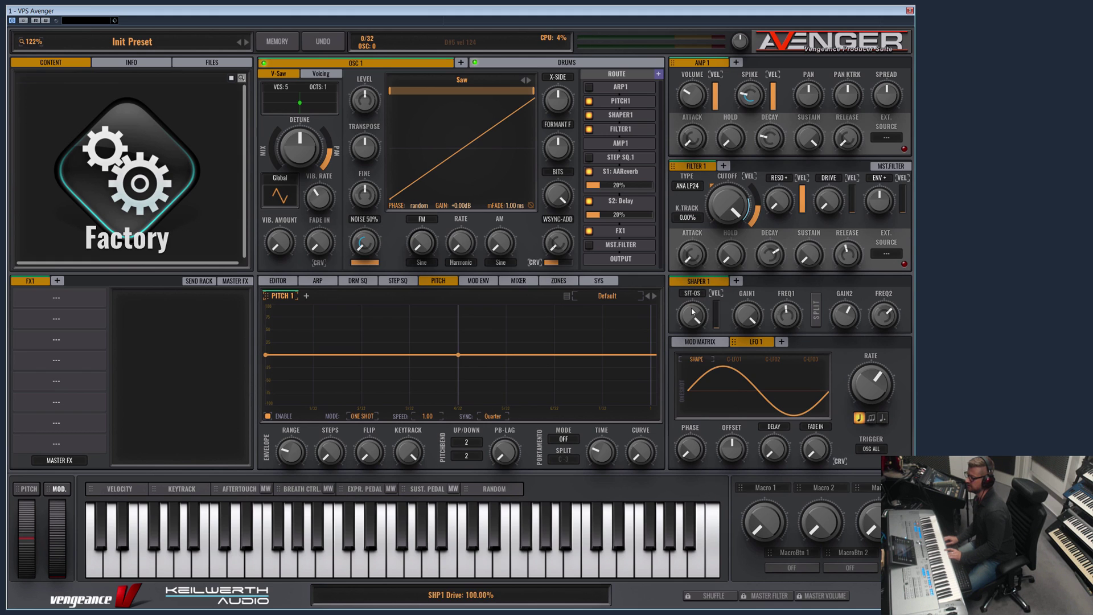
Step: Try the Fold type in Shaper 1 with different drive, first EQ gain and first EQ frequency settings
left_click(693, 294)
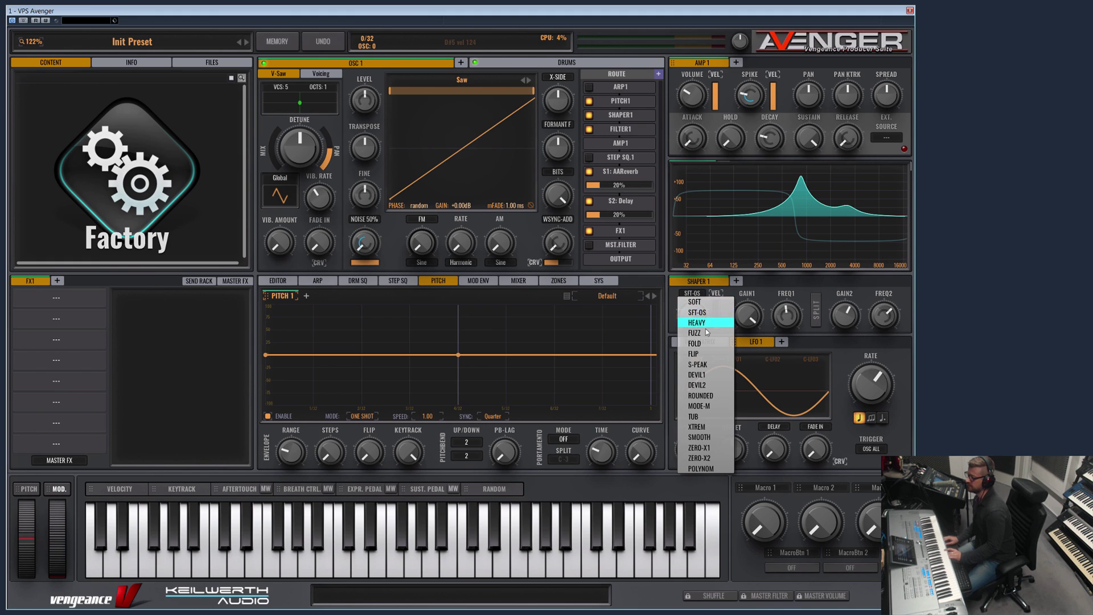
left_click(697, 343)
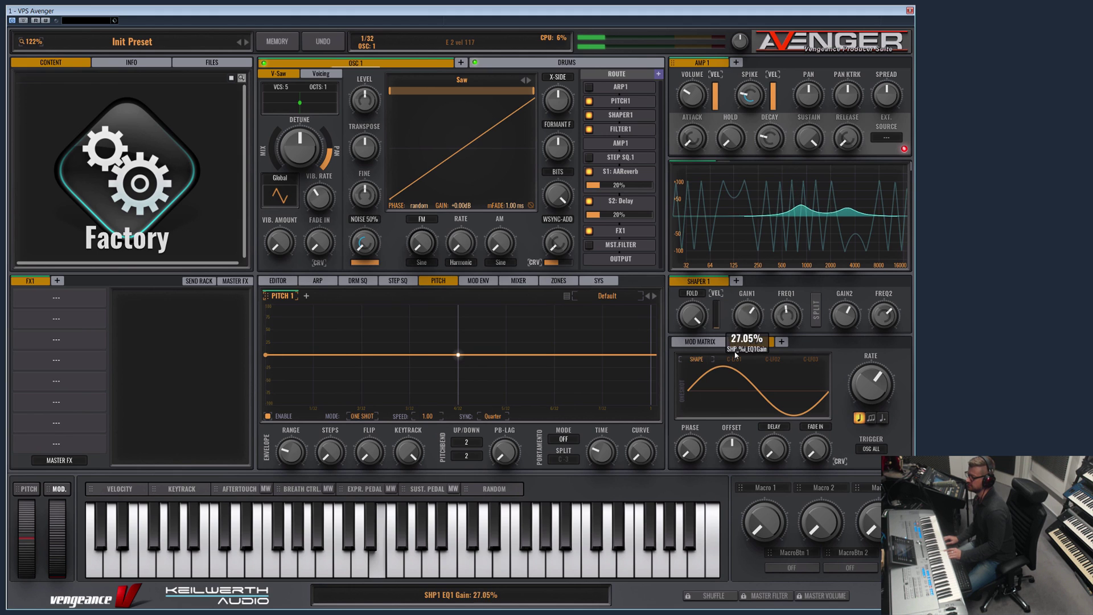
left_click_drag(734, 359, 776, 342)
left_click_drag(693, 316, 701, 370)
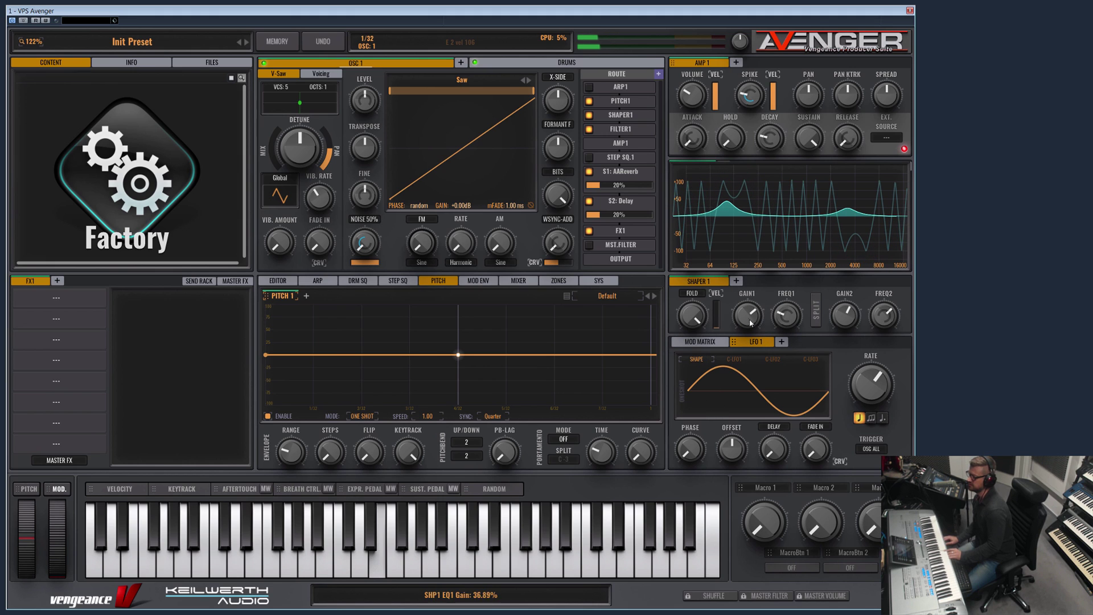
left_click_drag(750, 322, 706, 296)
Step: Try the Flip type in Shaper 1 while varying the first EQ frequency and the drive
left_click(687, 293)
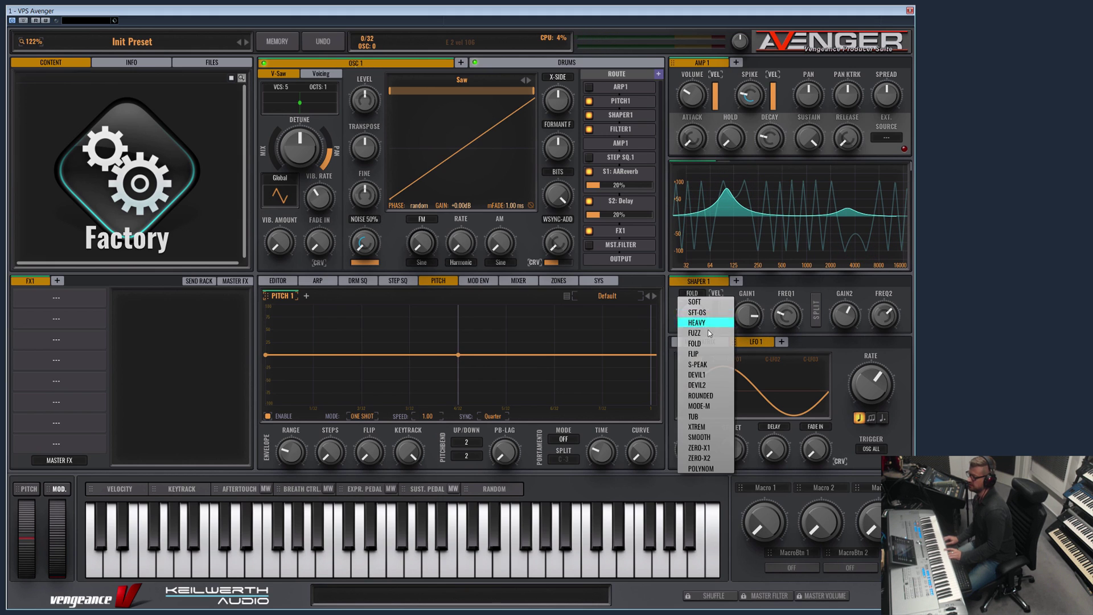
left_click(703, 354)
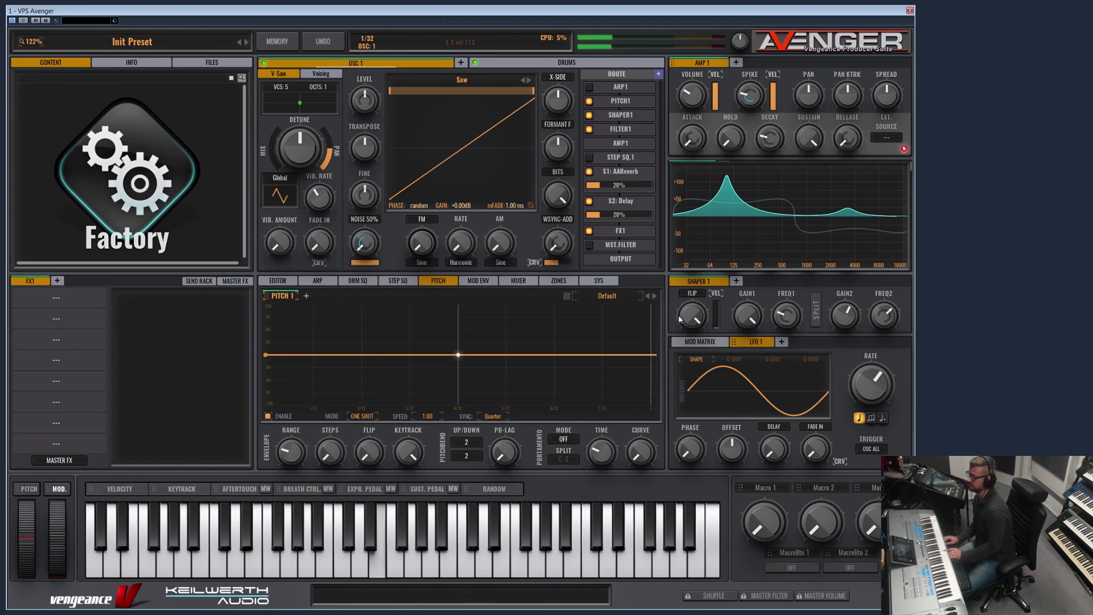
left_click_drag(787, 315, 791, 291)
left_click_drag(694, 305, 698, 318)
Step: Try the Square waveform in oscillator 1 and return it to Saw
left_click(527, 81)
left_click(459, 81)
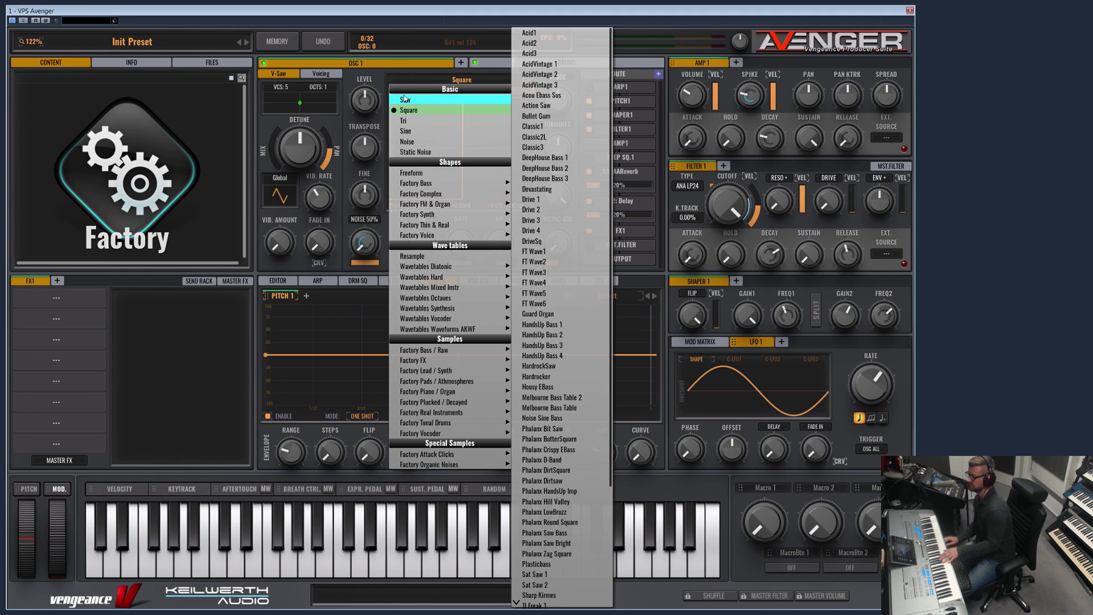
left_click(420, 75)
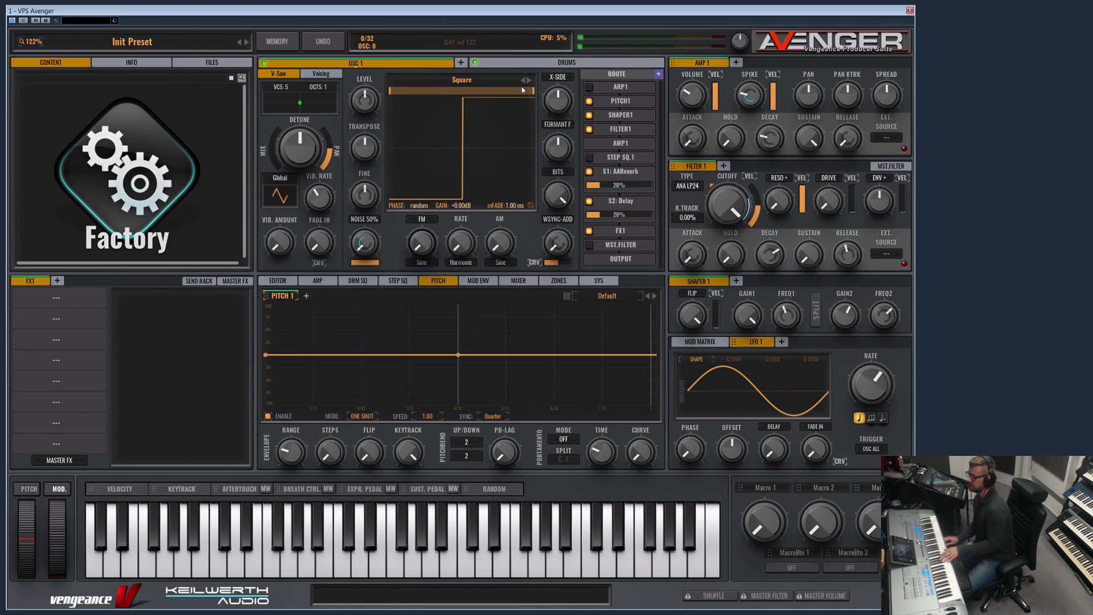
Step: Try the Devil2 and Polynom types in Shaper 1 while varying the first EQ gain and frequency
left_click(692, 293)
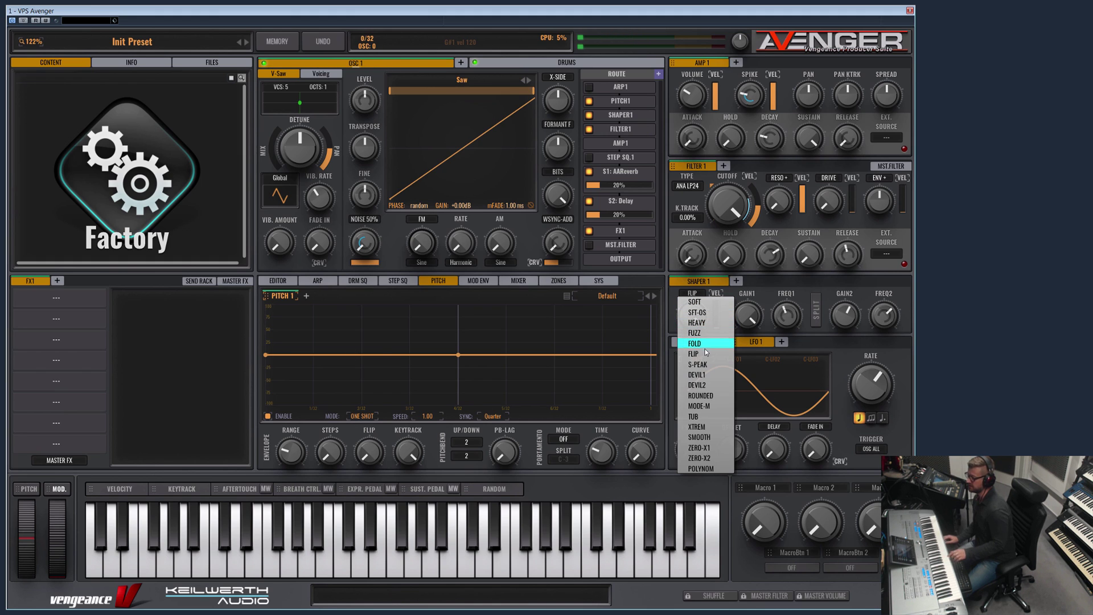
left_click(698, 385)
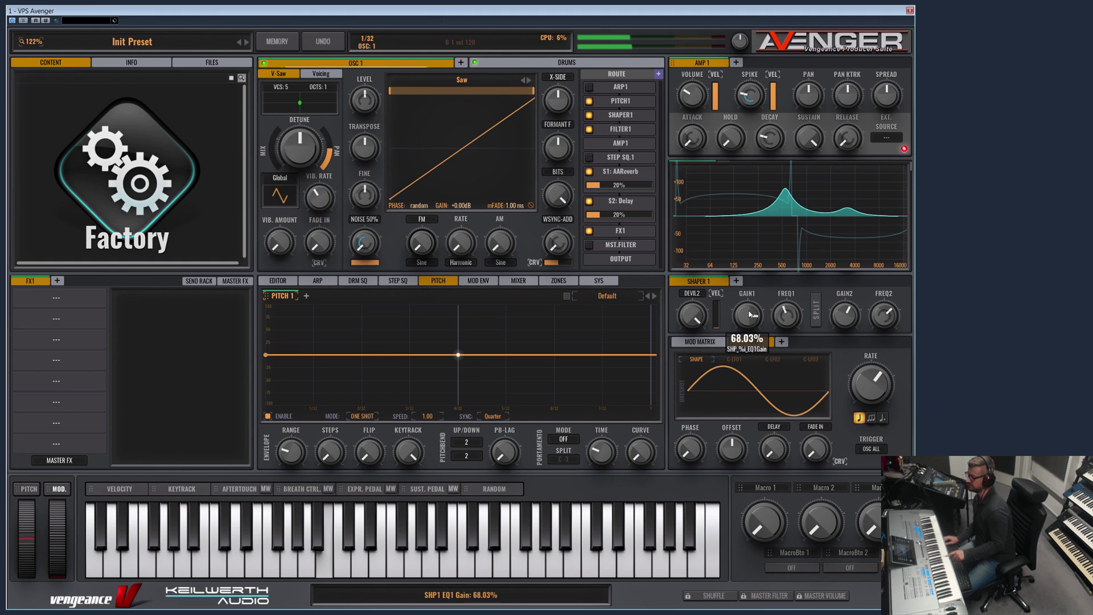
left_click(691, 294)
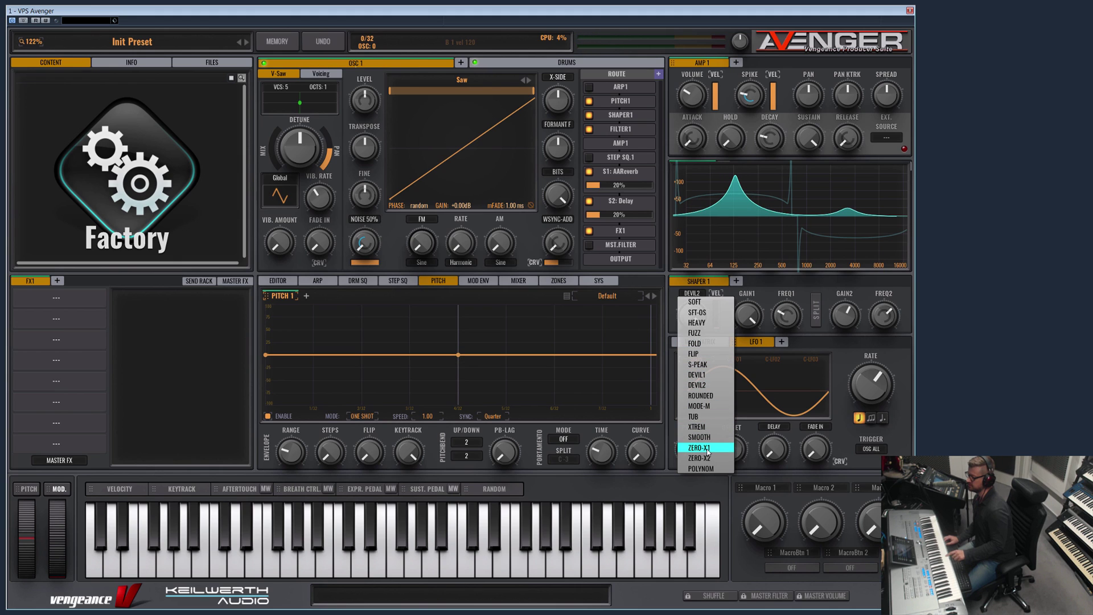
left_click(705, 468)
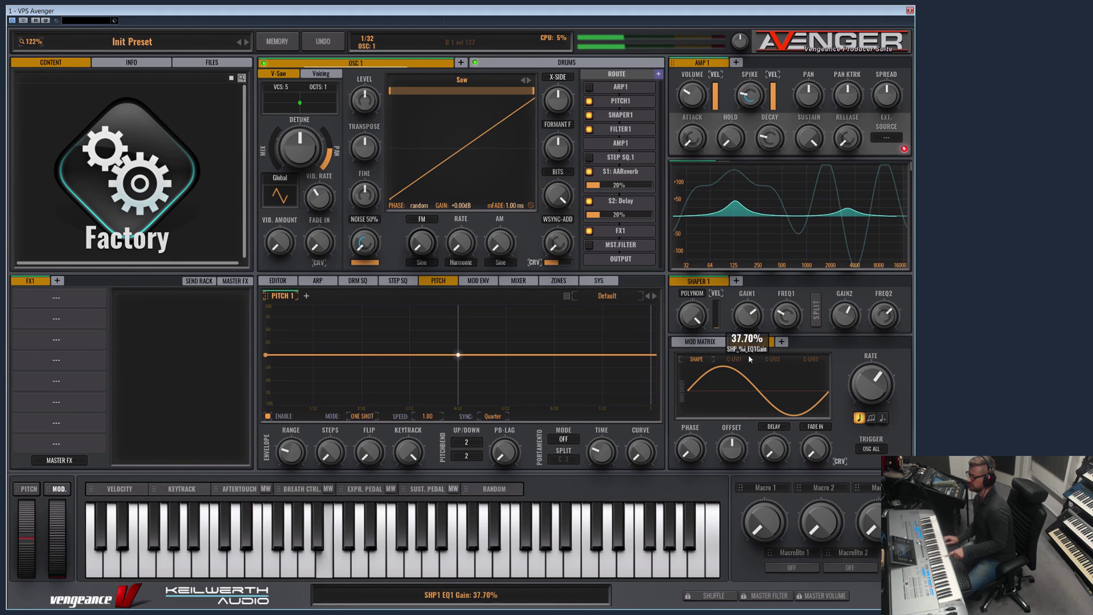
mouse_move(748, 356)
left_mouse_down()
mouse_move(742, 399)
mouse_move(749, 338)
left_mouse_up()
left_click_drag(791, 321, 808, 282)
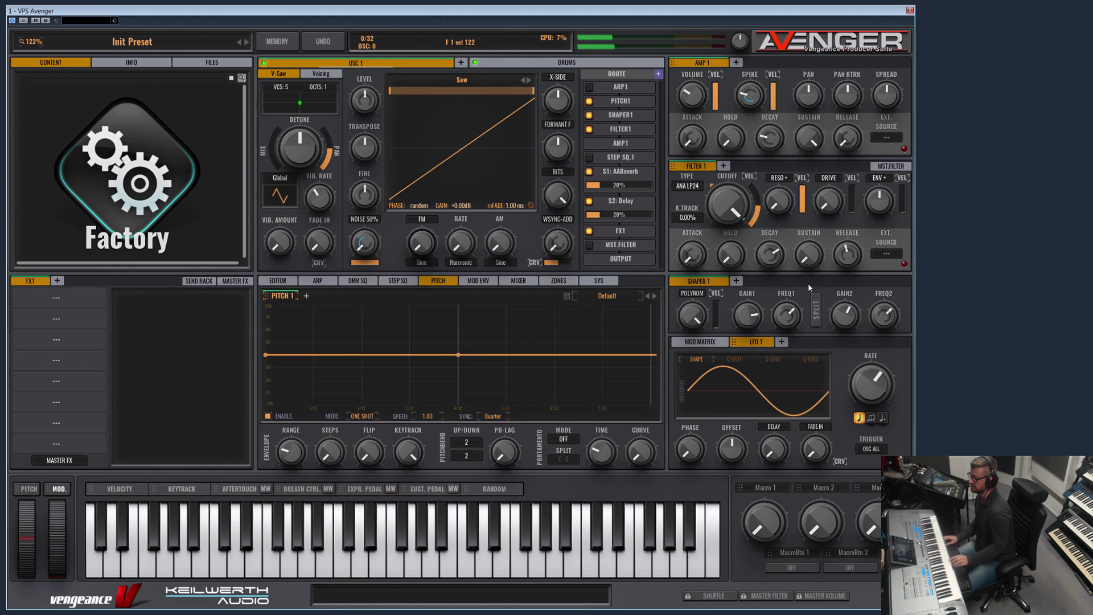
Step: Set Shaper 1's type to Soft and modulate its first EQ frequency with LFO 1, adjusting the modulation depth
left_click(702, 295)
left_click(701, 303)
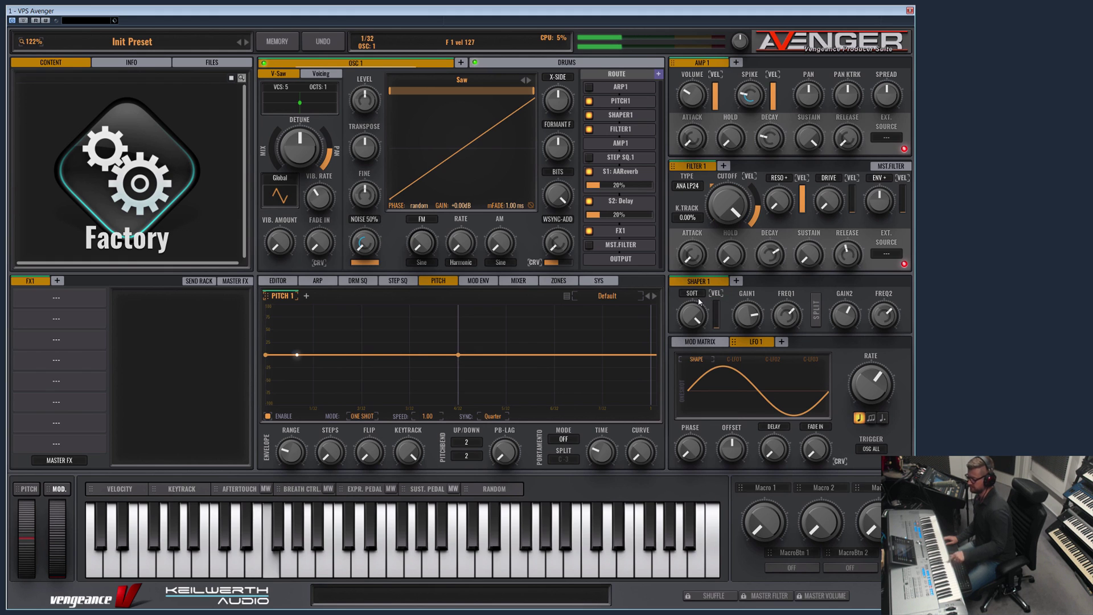
left_click_drag(786, 315, 775, 329)
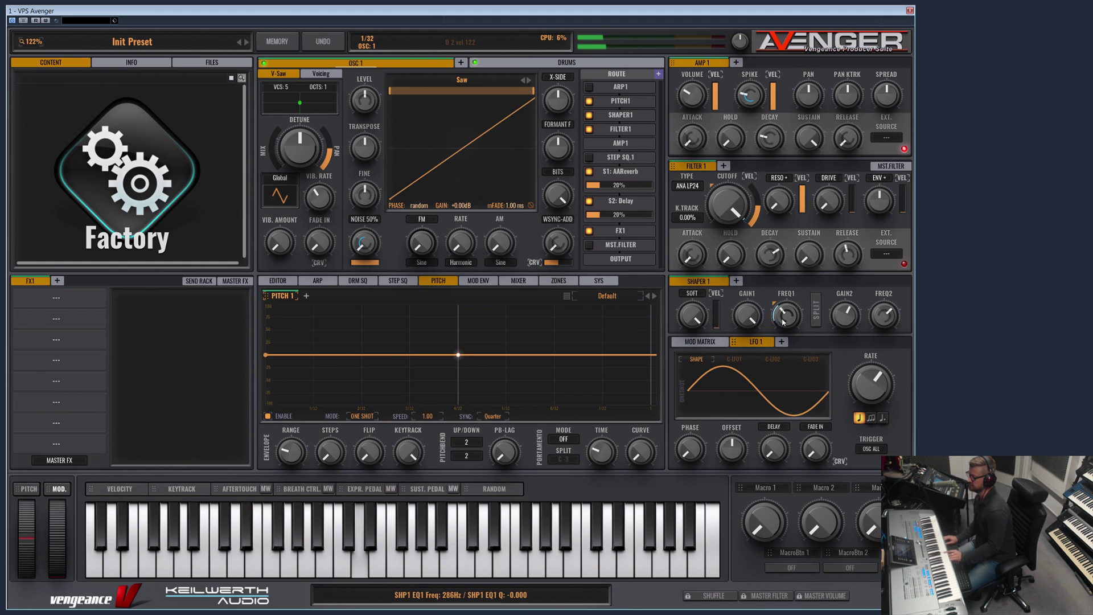
mouse_move(783, 322)
left_mouse_down()
mouse_move(774, 306)
mouse_move(773, 321)
left_mouse_up()
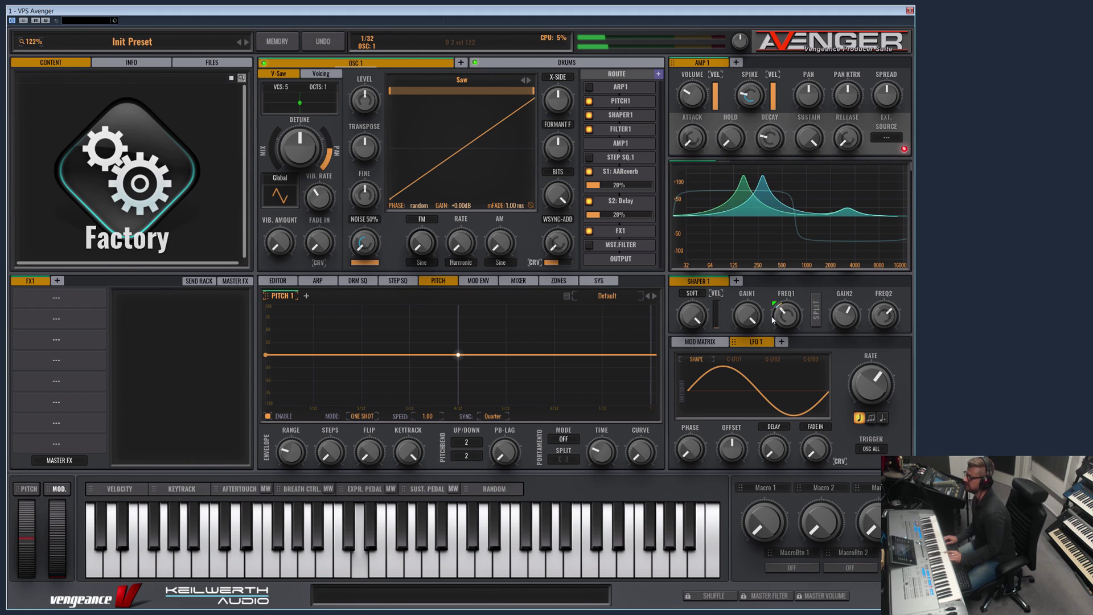
left_click_drag(749, 320, 764, 276)
Step: Adjust LFO 1's rate and set Shaper 1's first EQ frequency to about 335 Hz for the modulated peak
left_click_drag(871, 373, 870, 360)
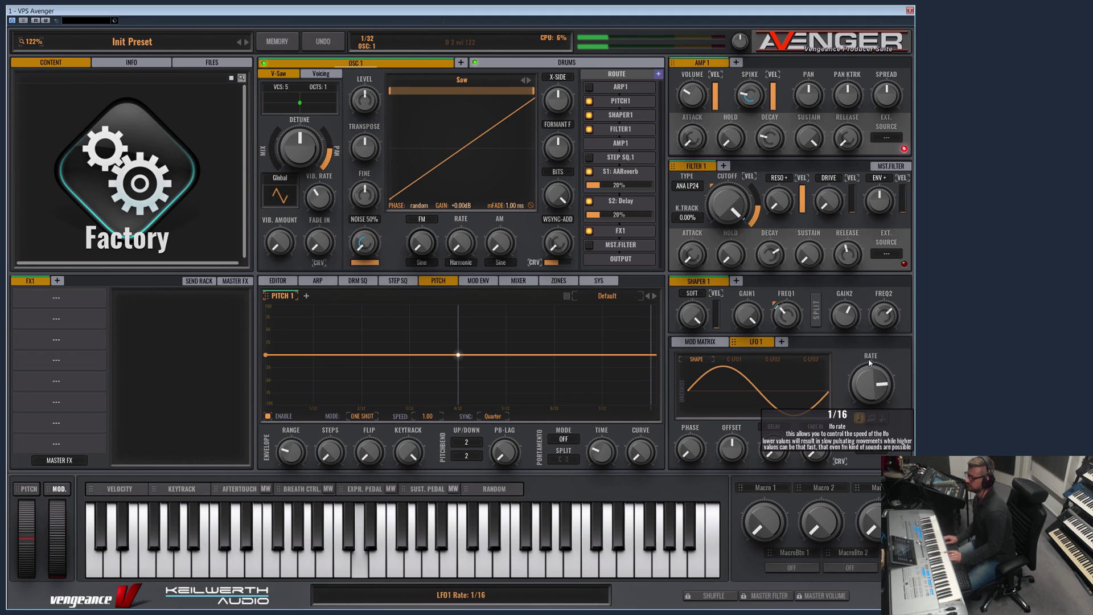
left_click(786, 317)
left_click_drag(785, 319, 787, 317)
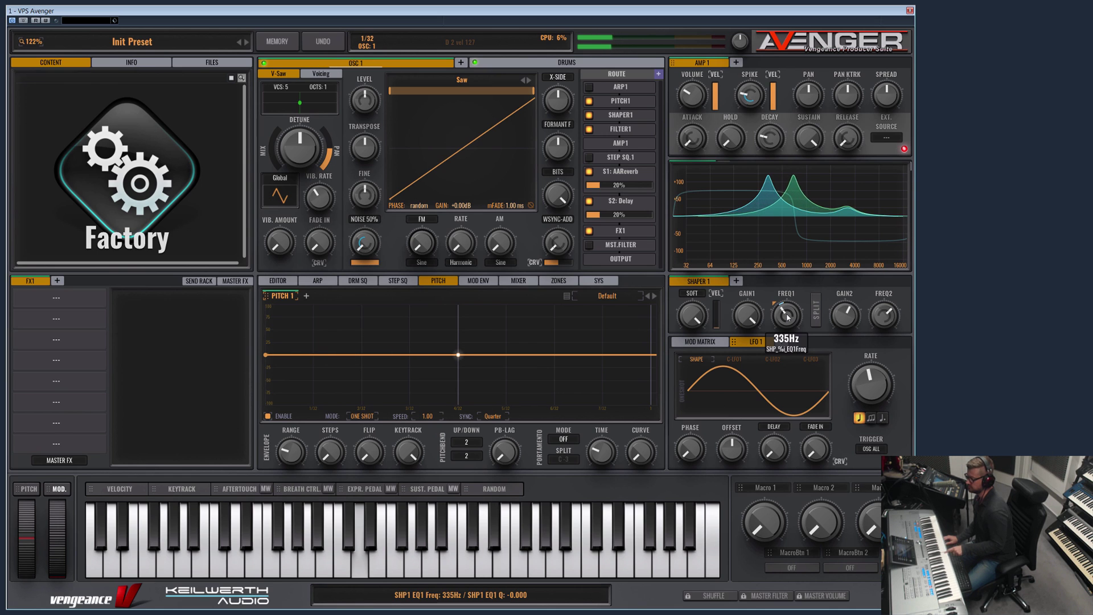
left_click_drag(875, 379, 881, 359)
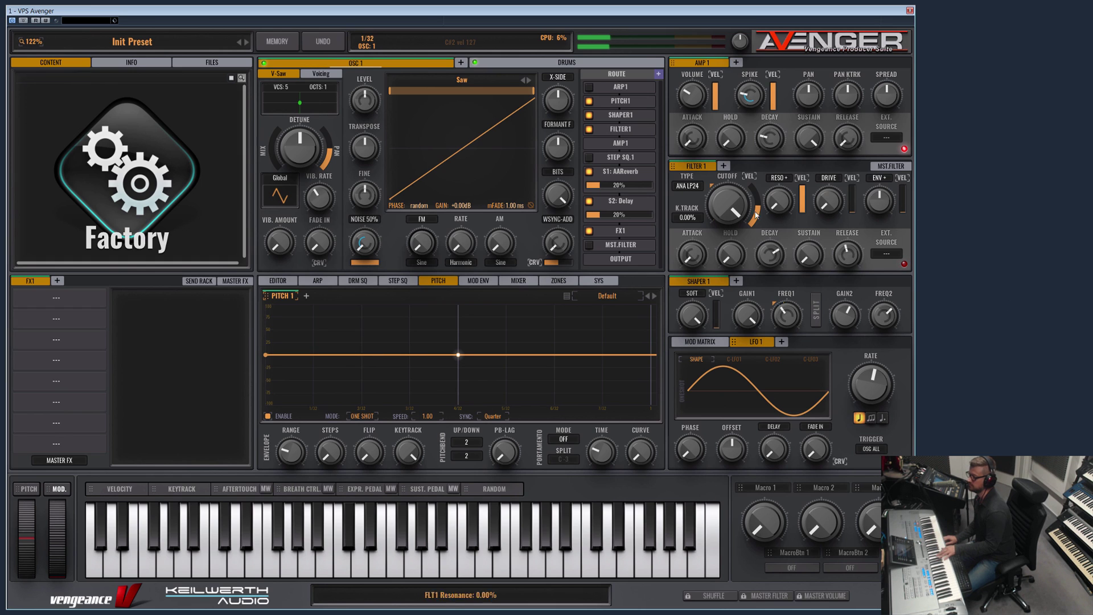
mouse_move(740, 219)
left_mouse_down()
mouse_move(725, 247)
mouse_move(739, 216)
left_mouse_up()
left_click_drag(751, 318, 757, 292)
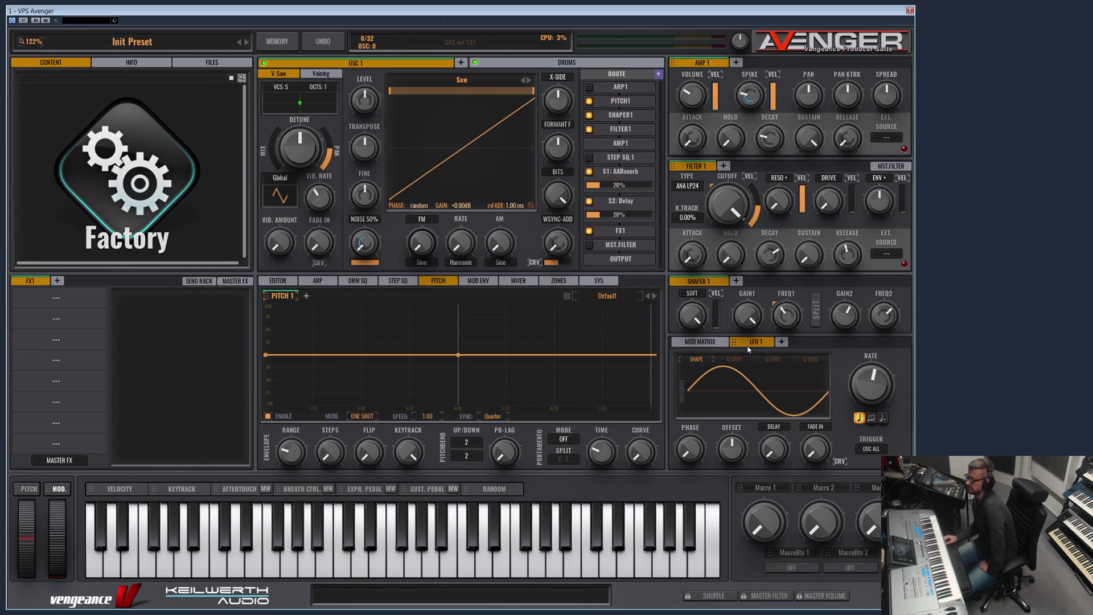
Step: Show the arpeggiator settings of ARP 1
left_click(335, 285)
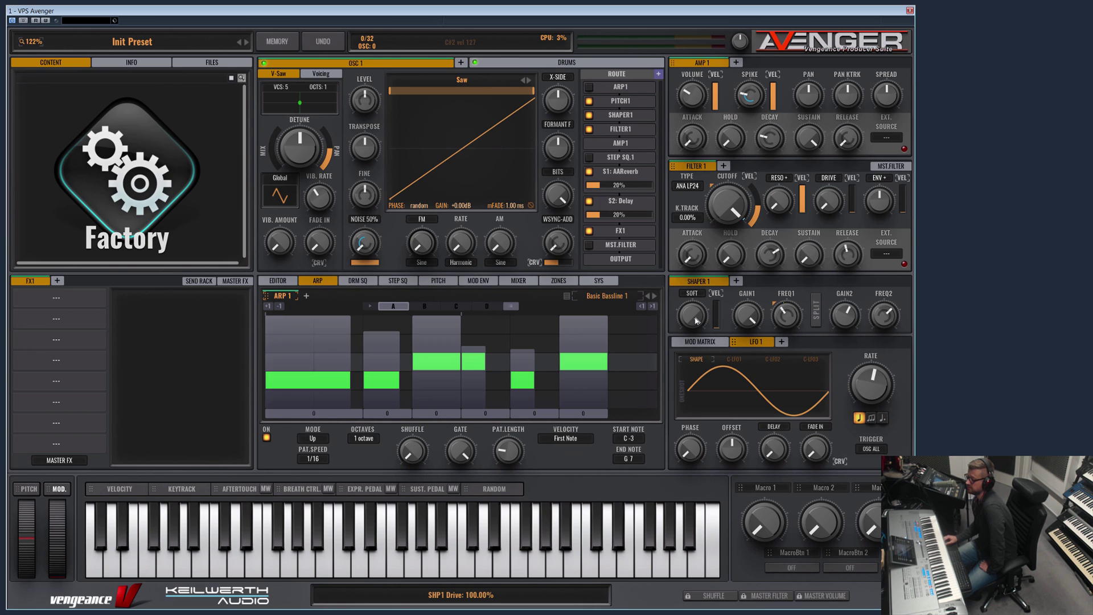